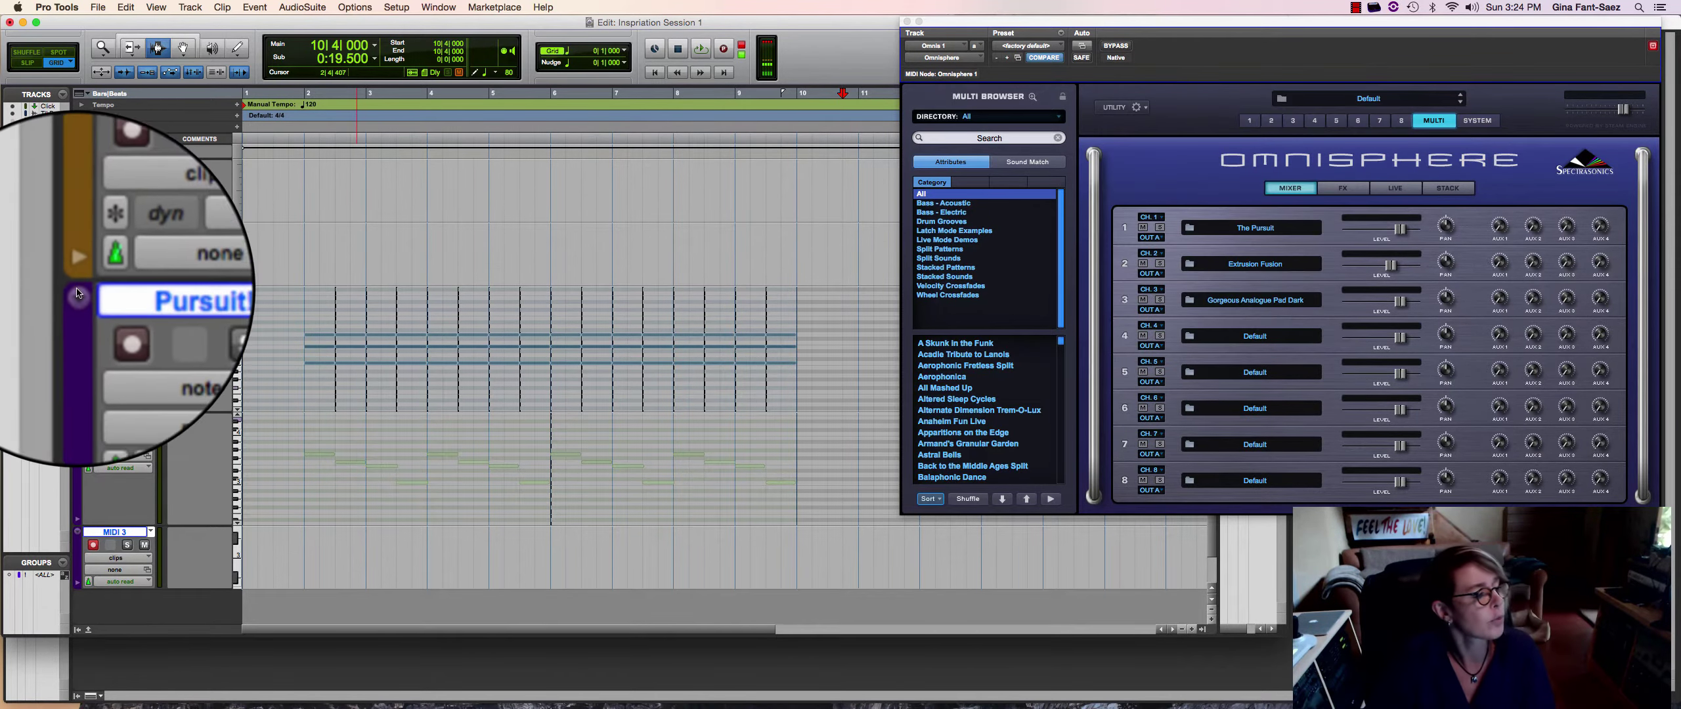
Play the arp and pad parts twice from 1|4|000 to audition them
click(291, 351)
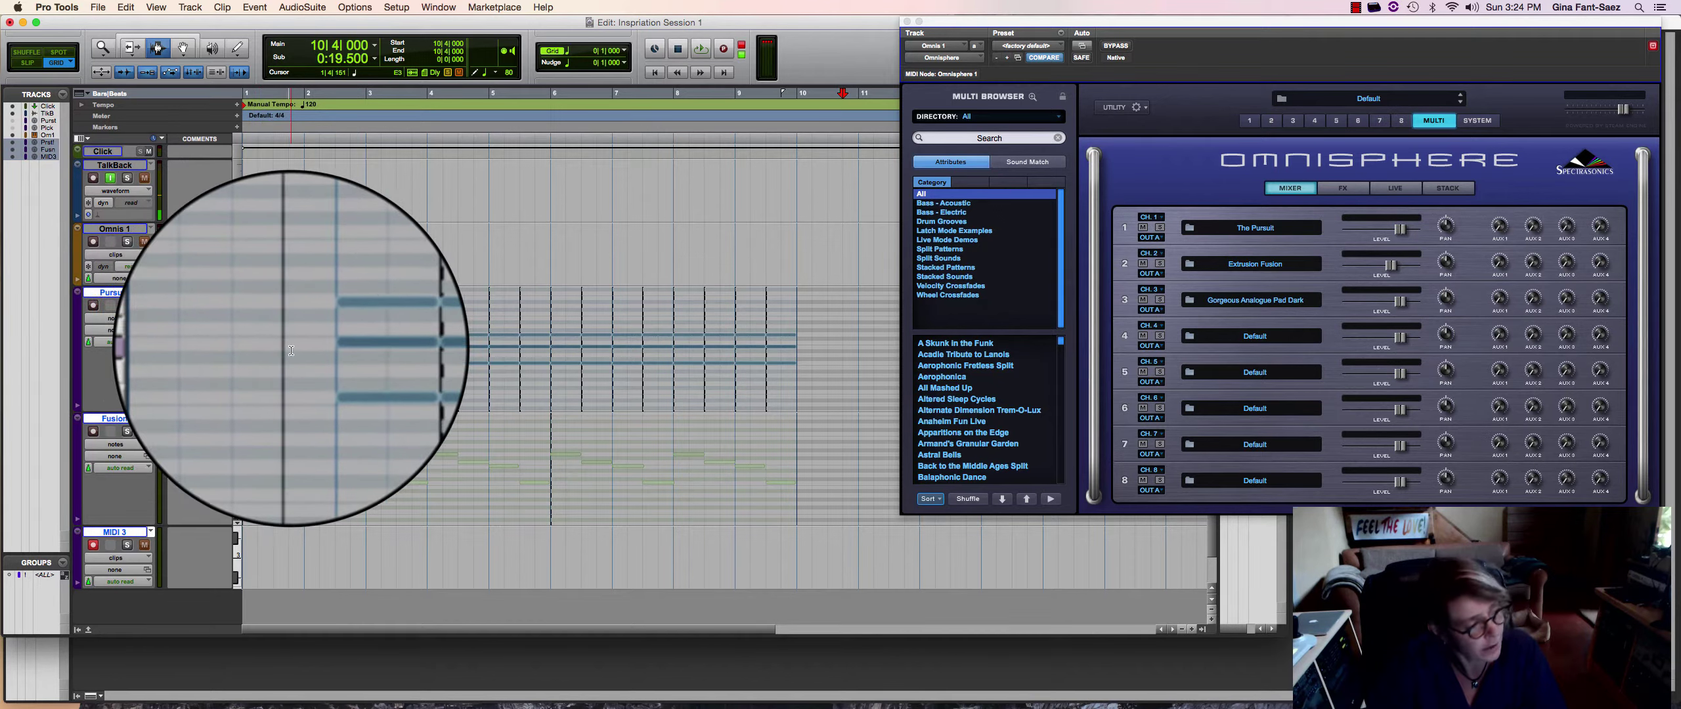
key(space)
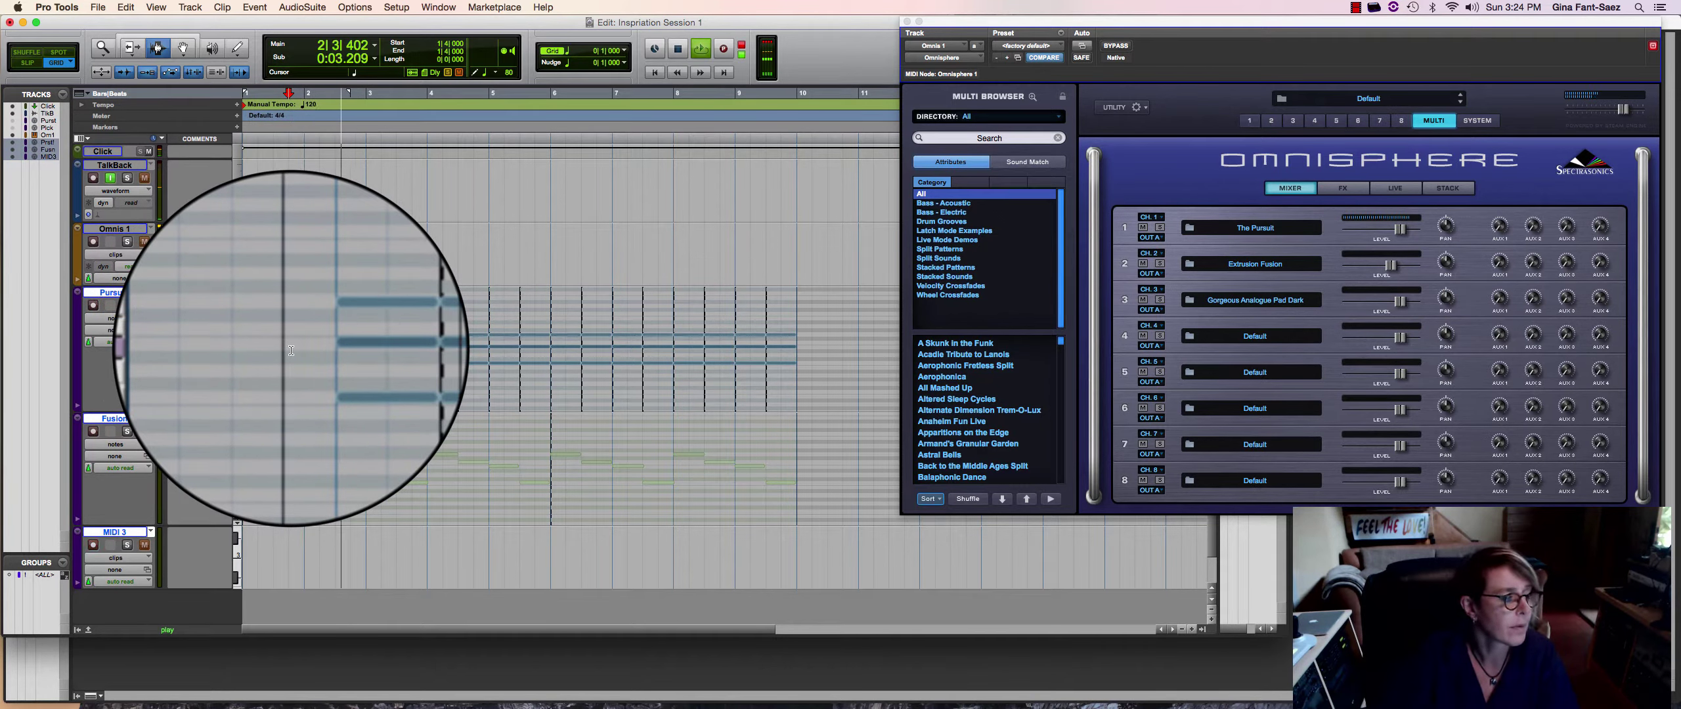
key(space)
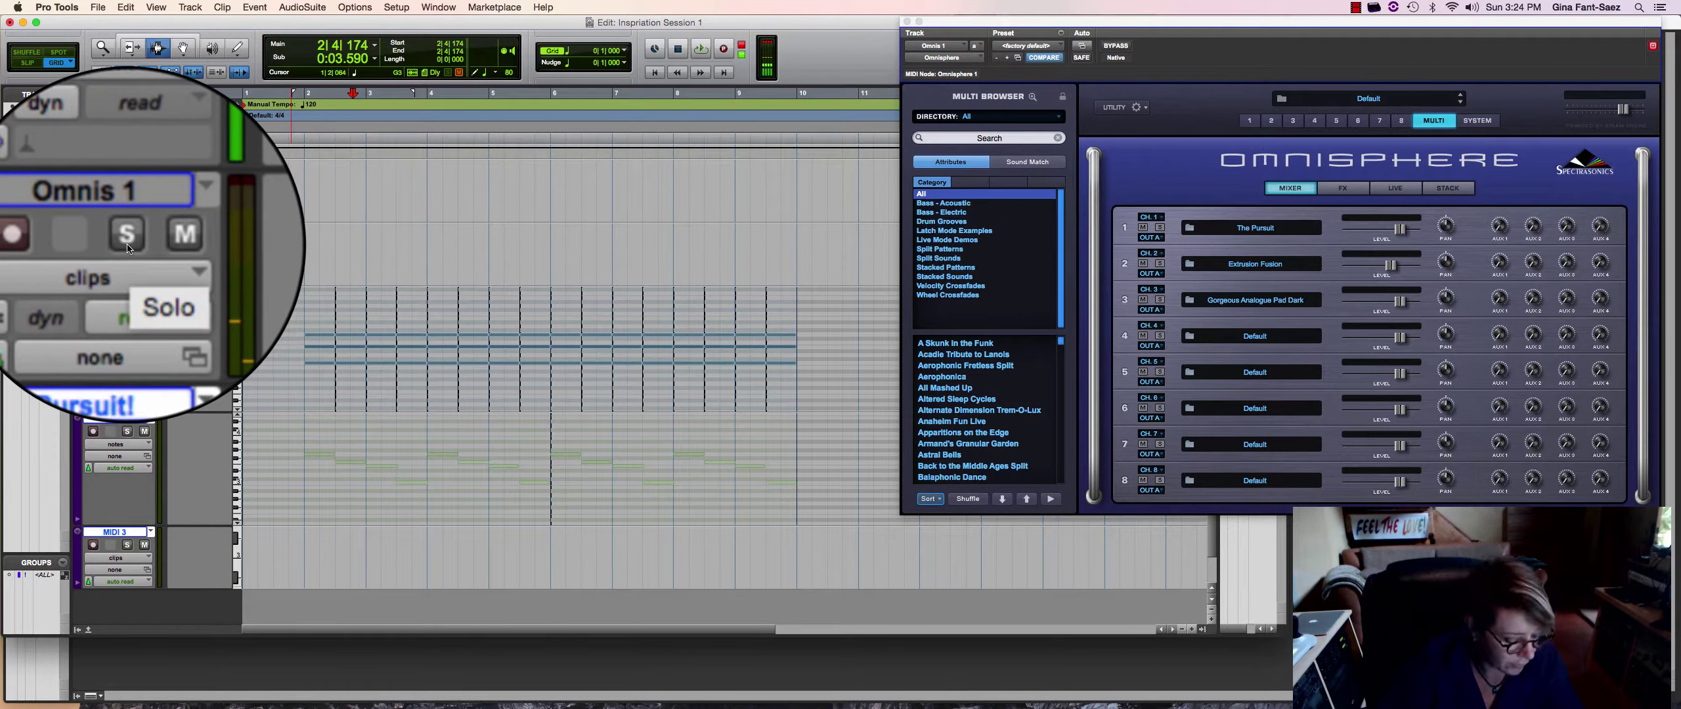
click(285, 350)
key(space)
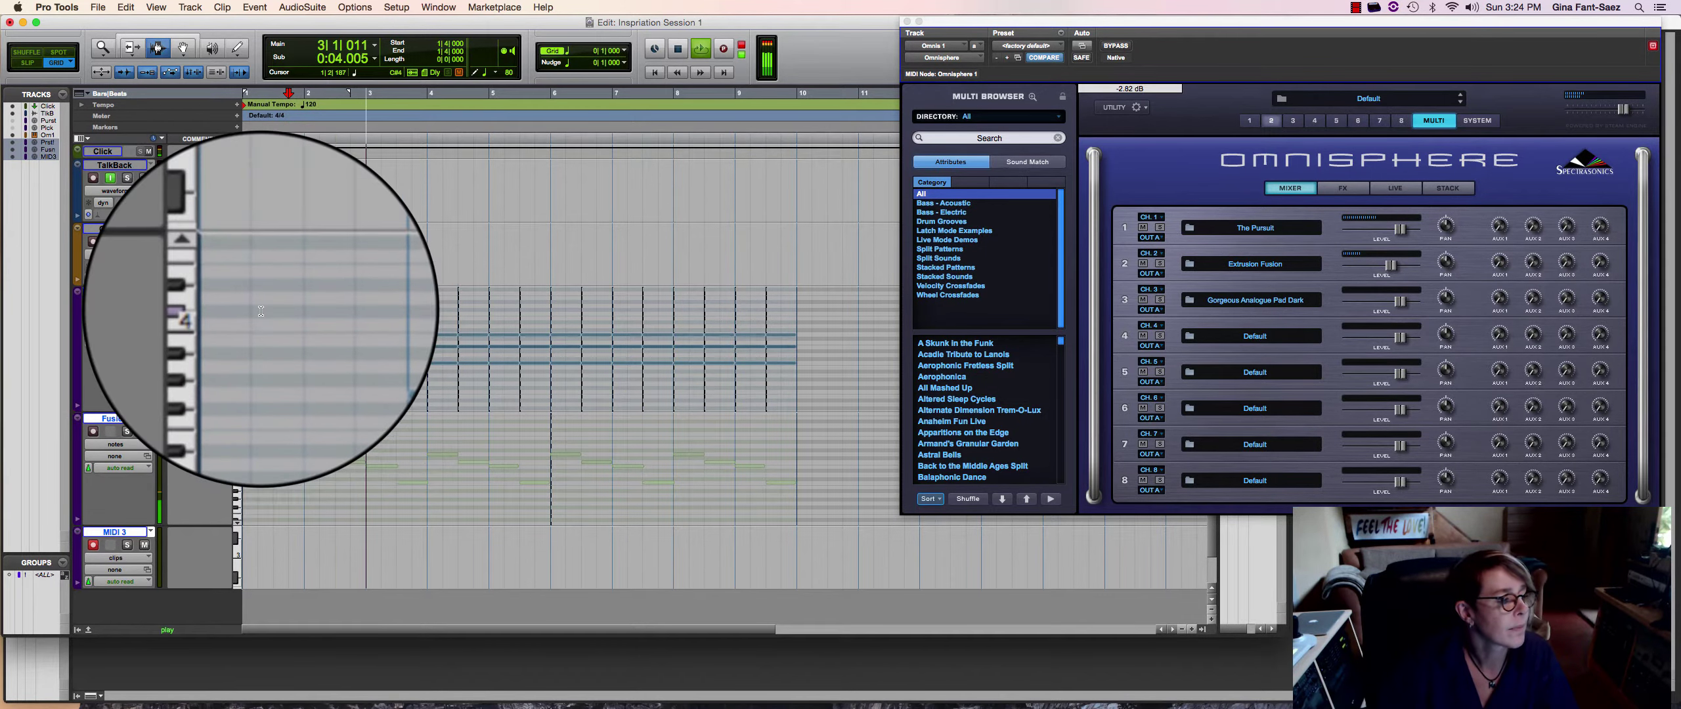
key(space)
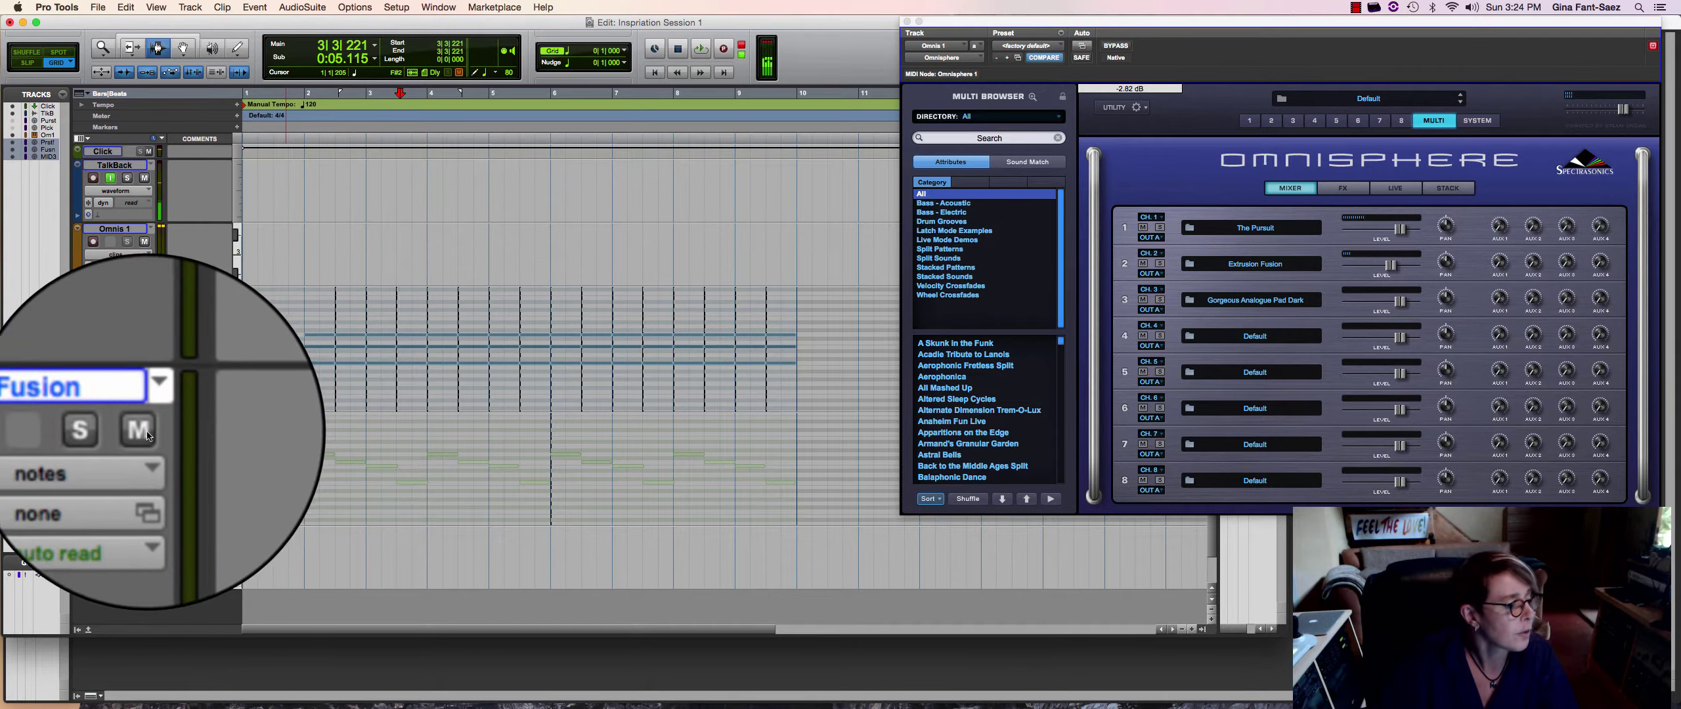
Mute the Fusion pad track and start playback from bar 2
click(146, 434)
key(space)
key(space)
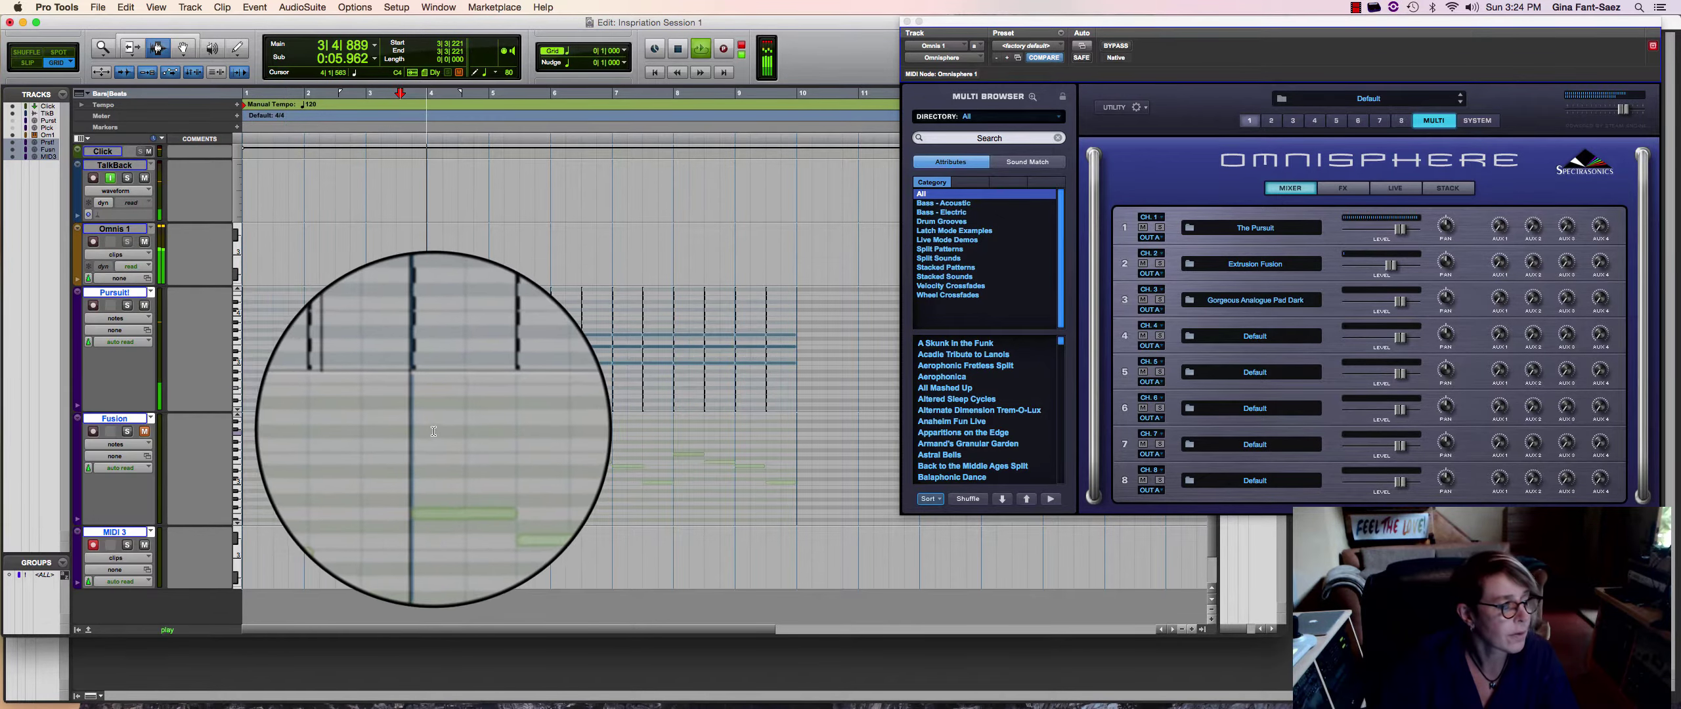
click(298, 374)
key(space)
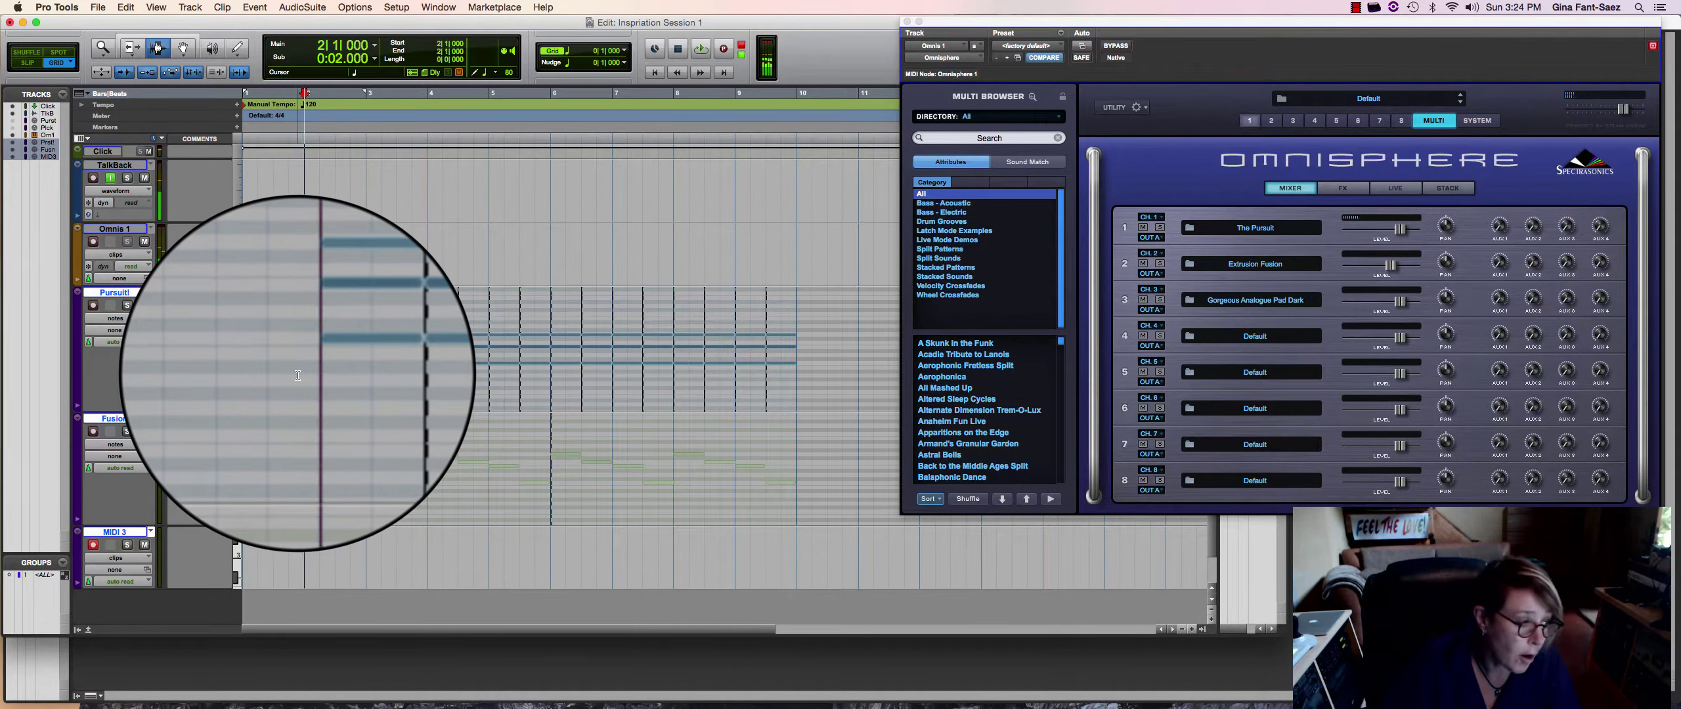
Stop playback and check part 1's Omnisphere patch list, keeping The Pursuit loaded
key(space)
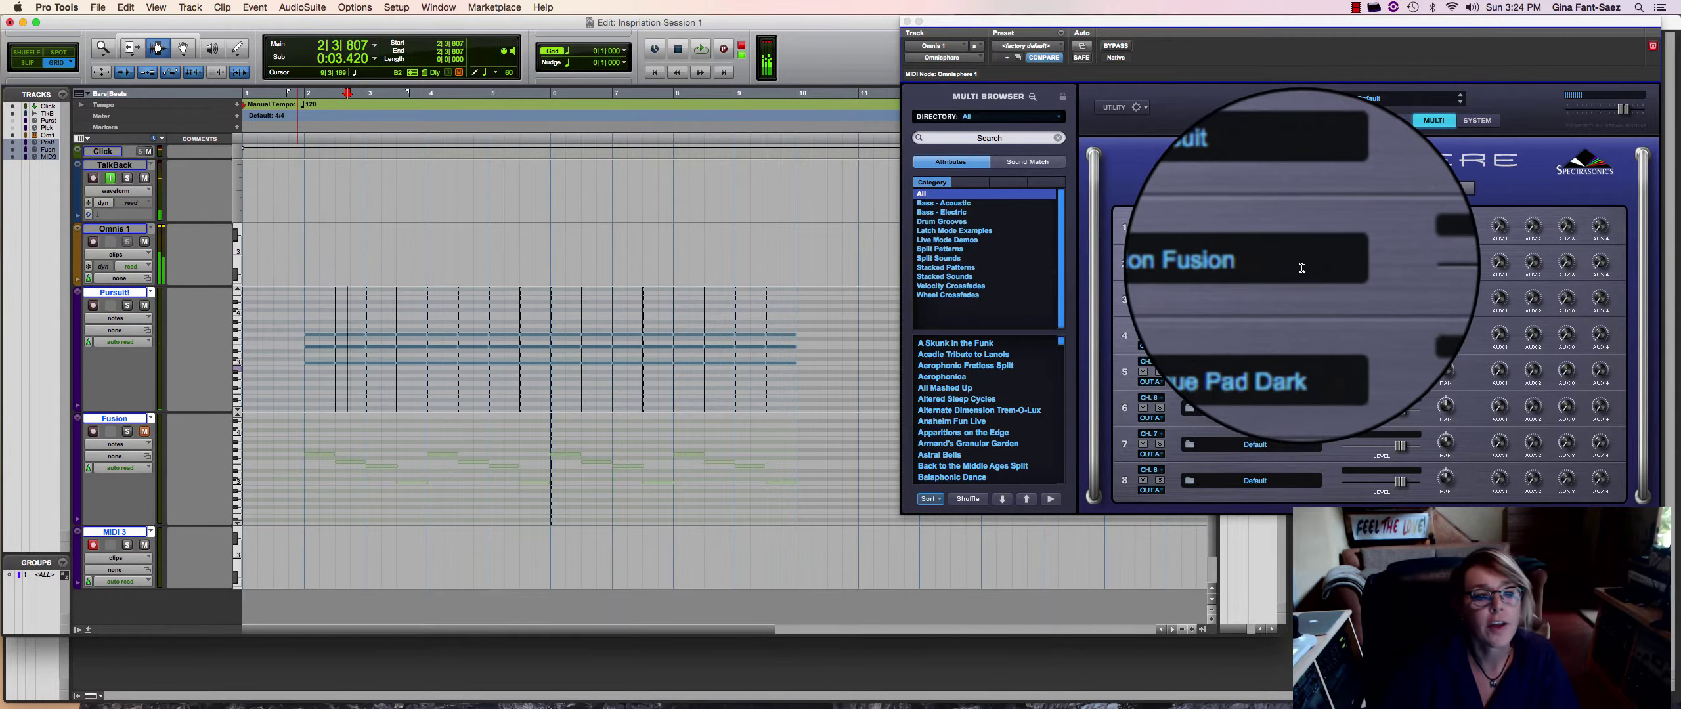
click(1267, 233)
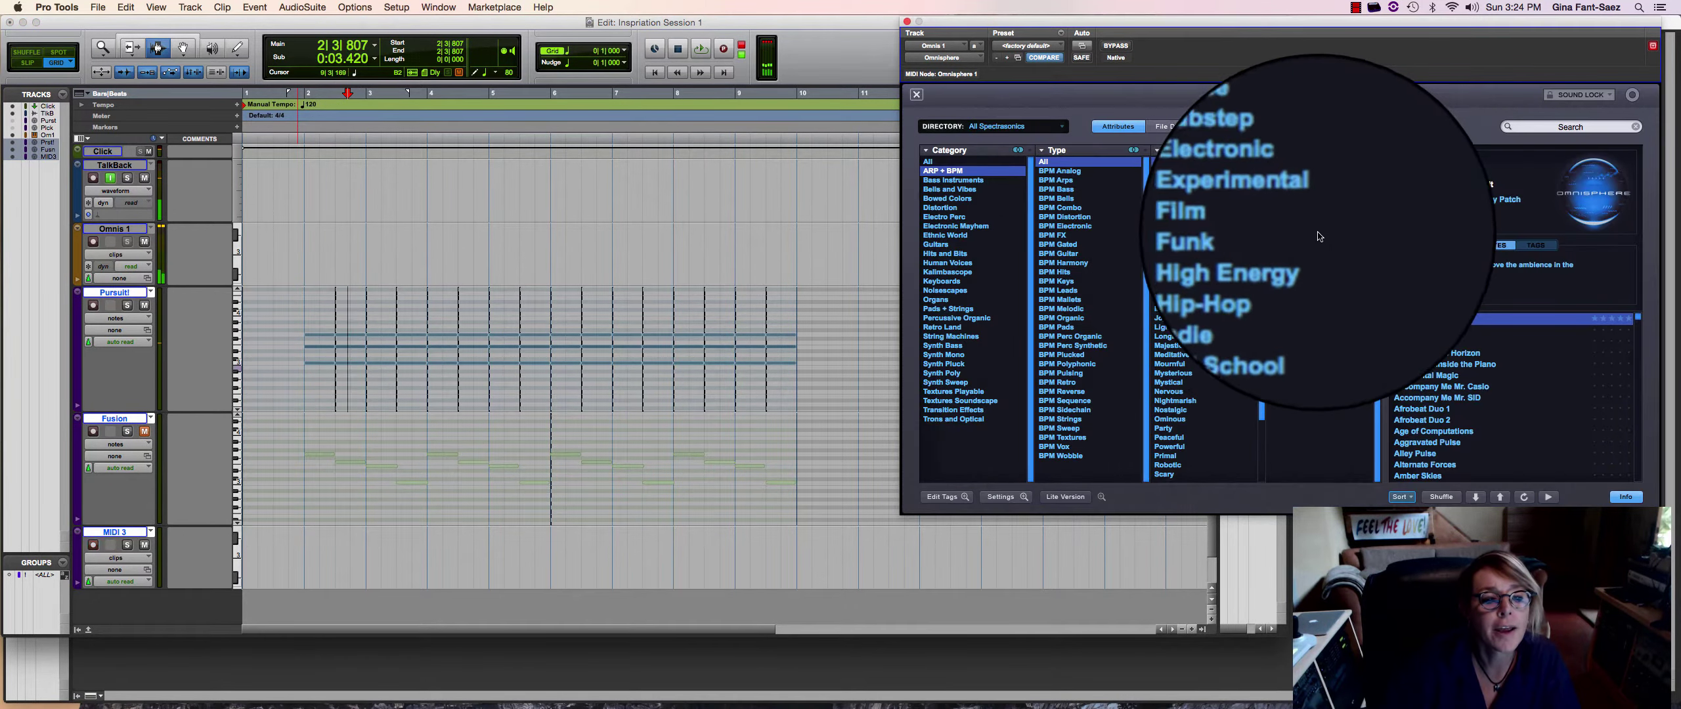
click(914, 95)
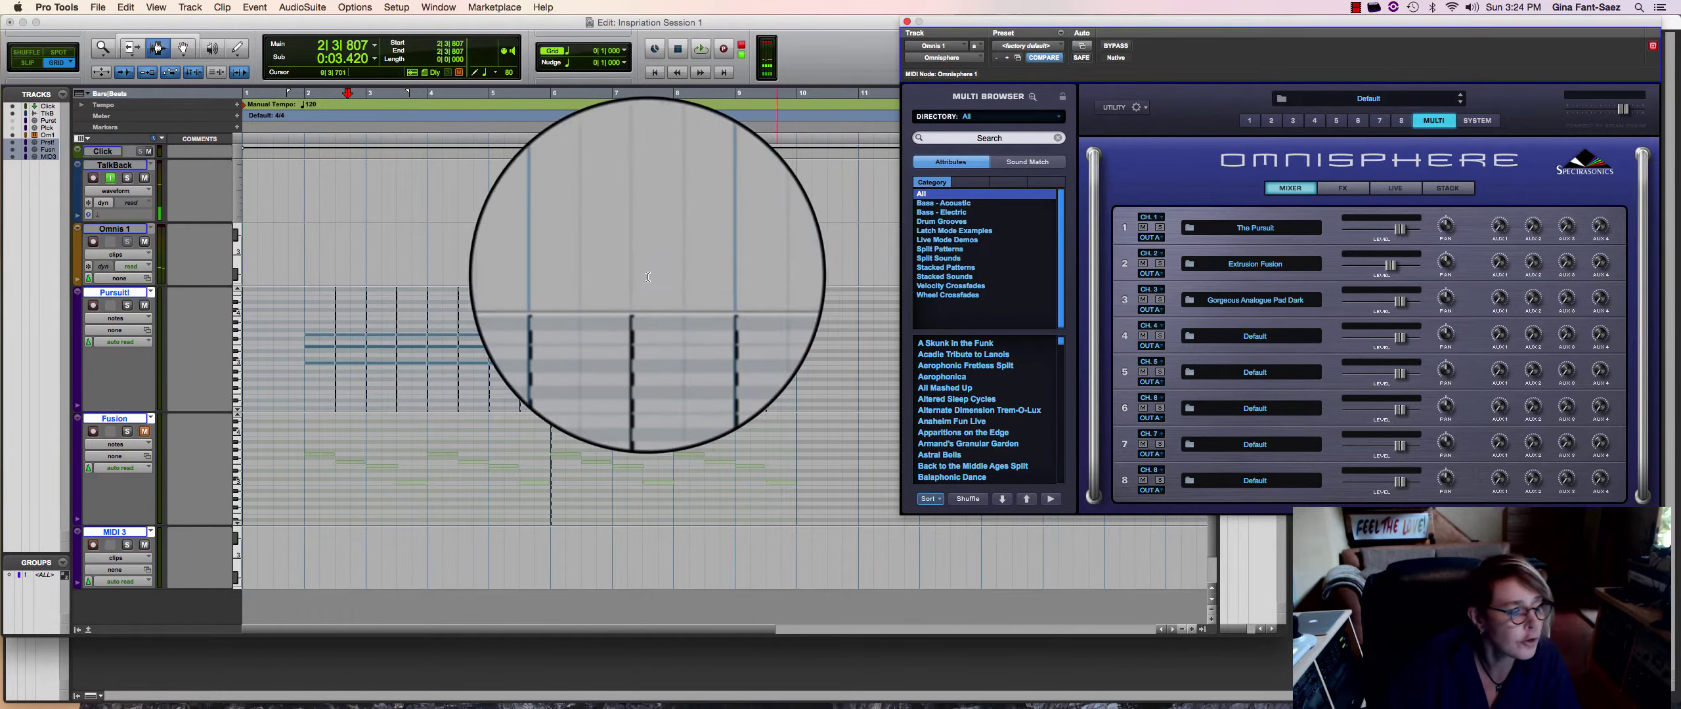
Replay the parts, check part 3's pad patch list unchanged, and set the start to 1|3|000
scroll(148, 394, down, 3)
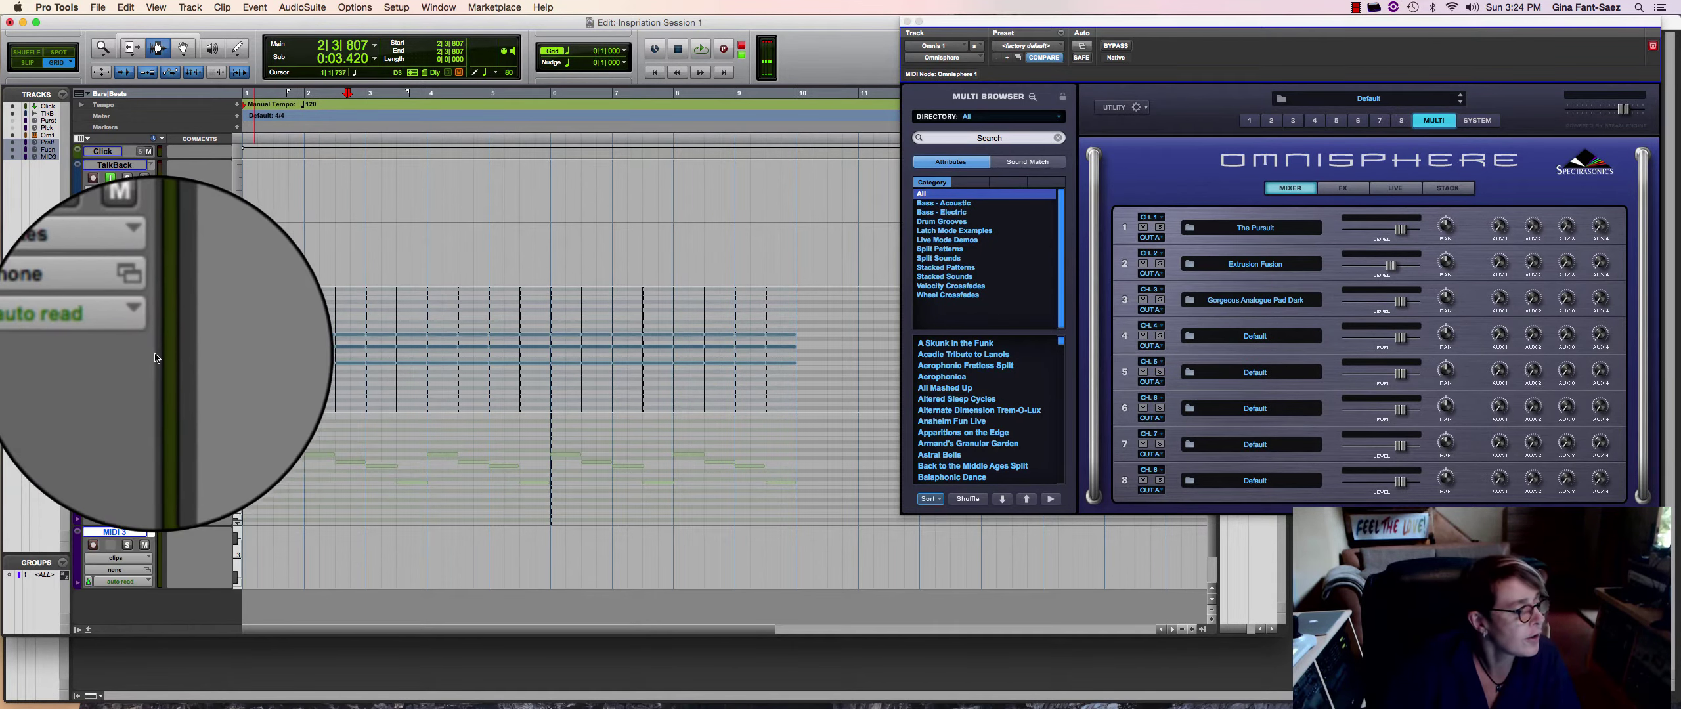
key(space)
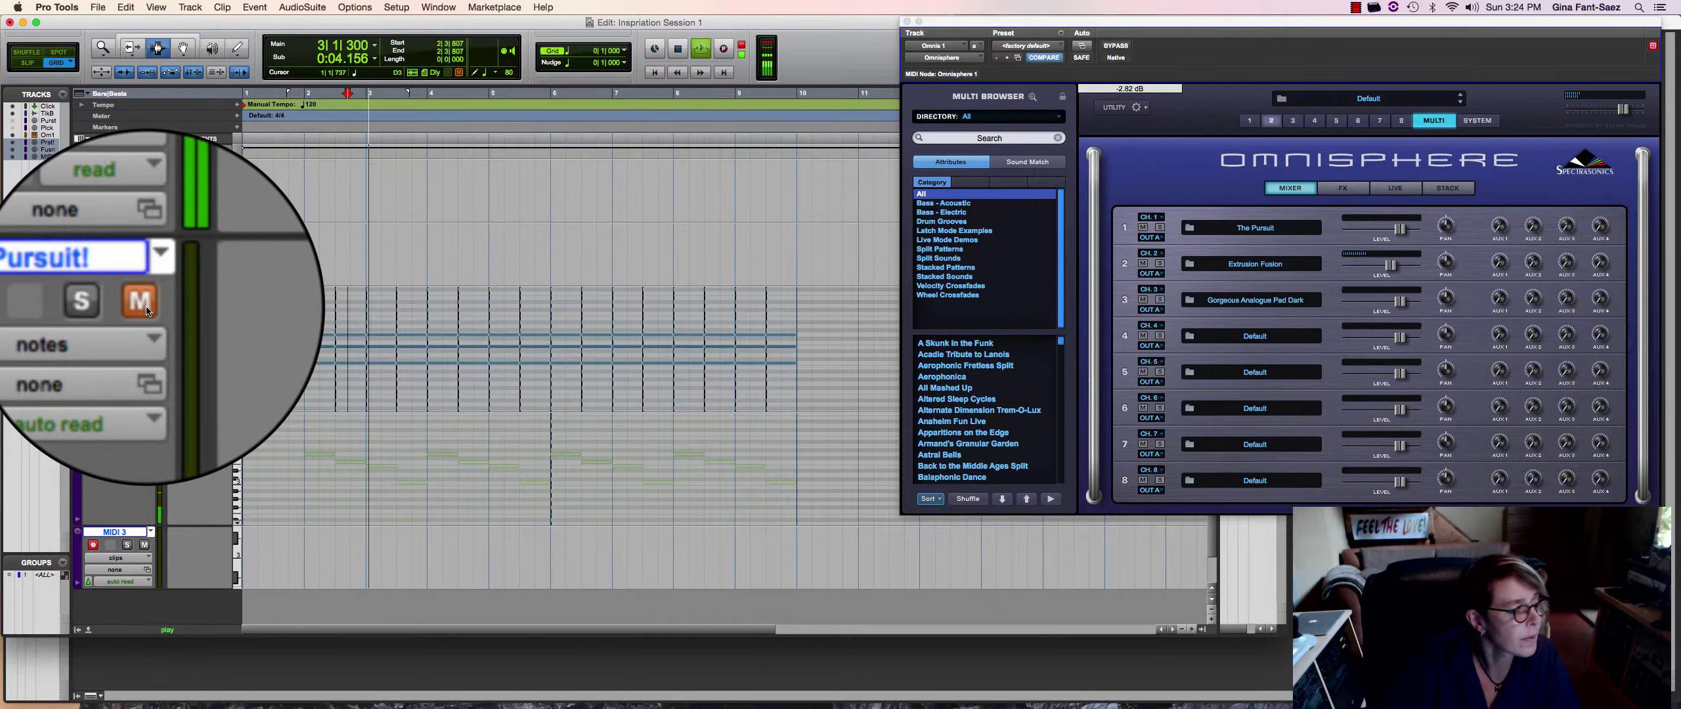
key(space)
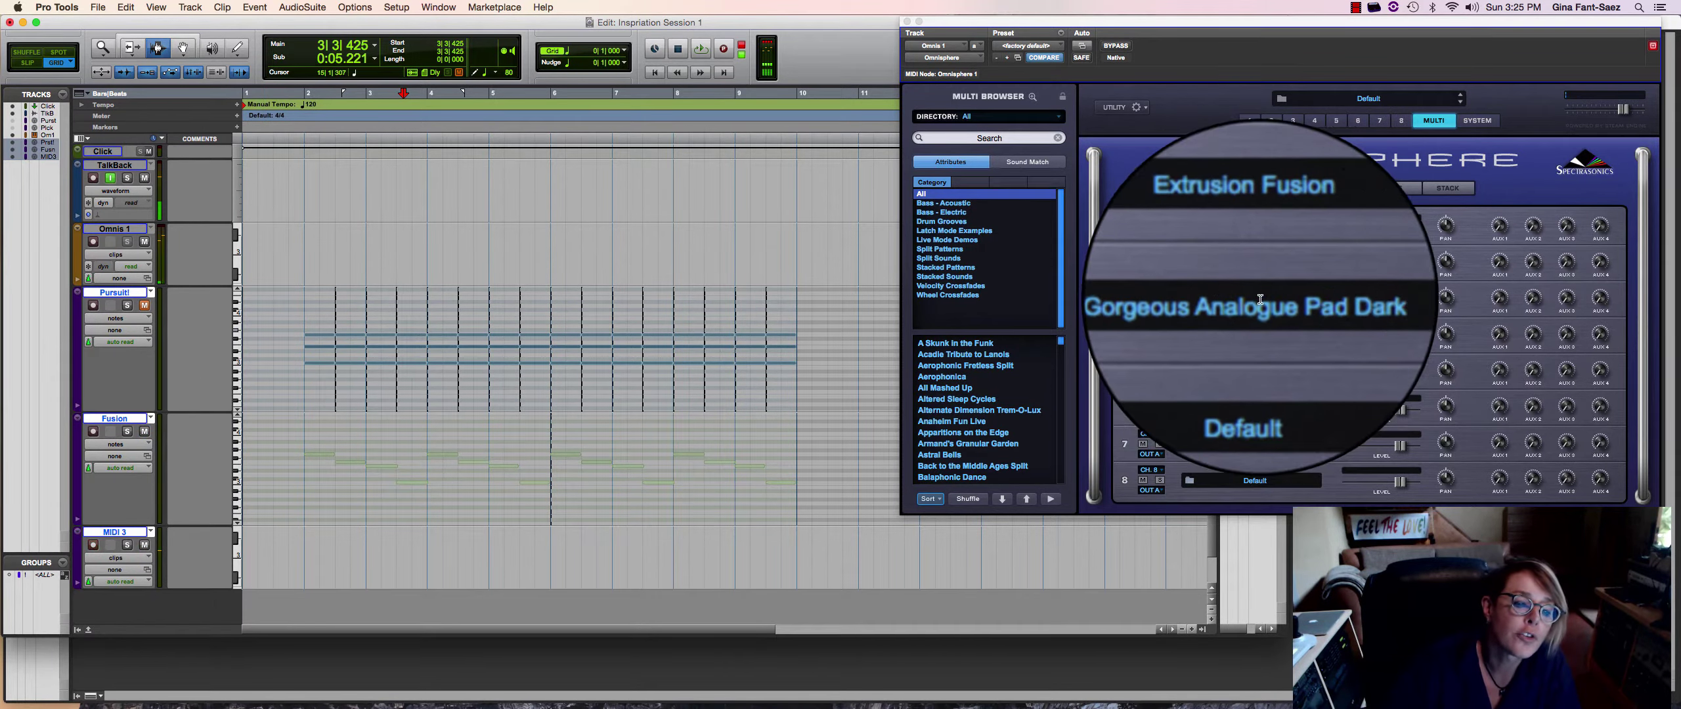
click(1259, 298)
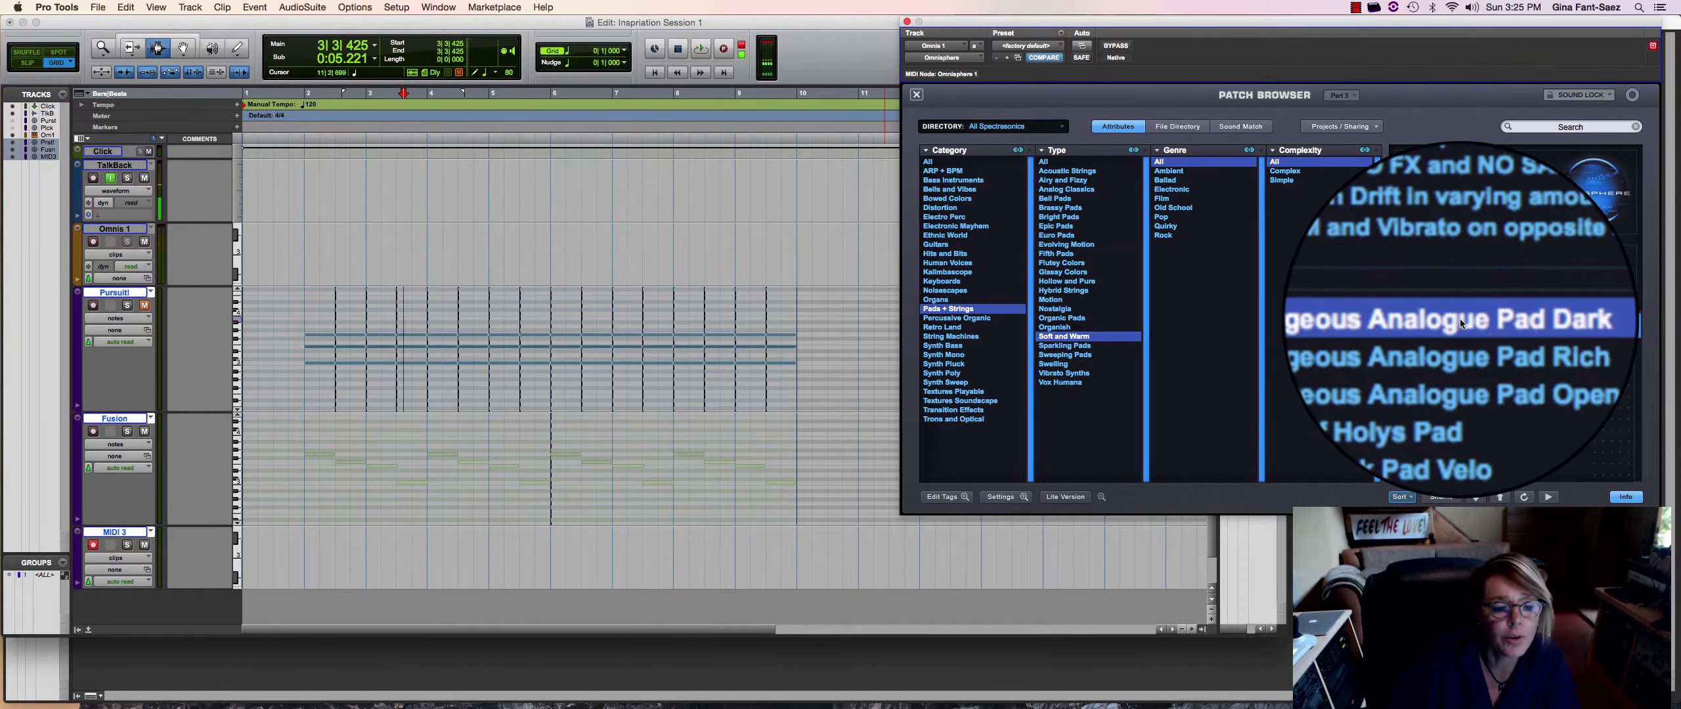
click(914, 95)
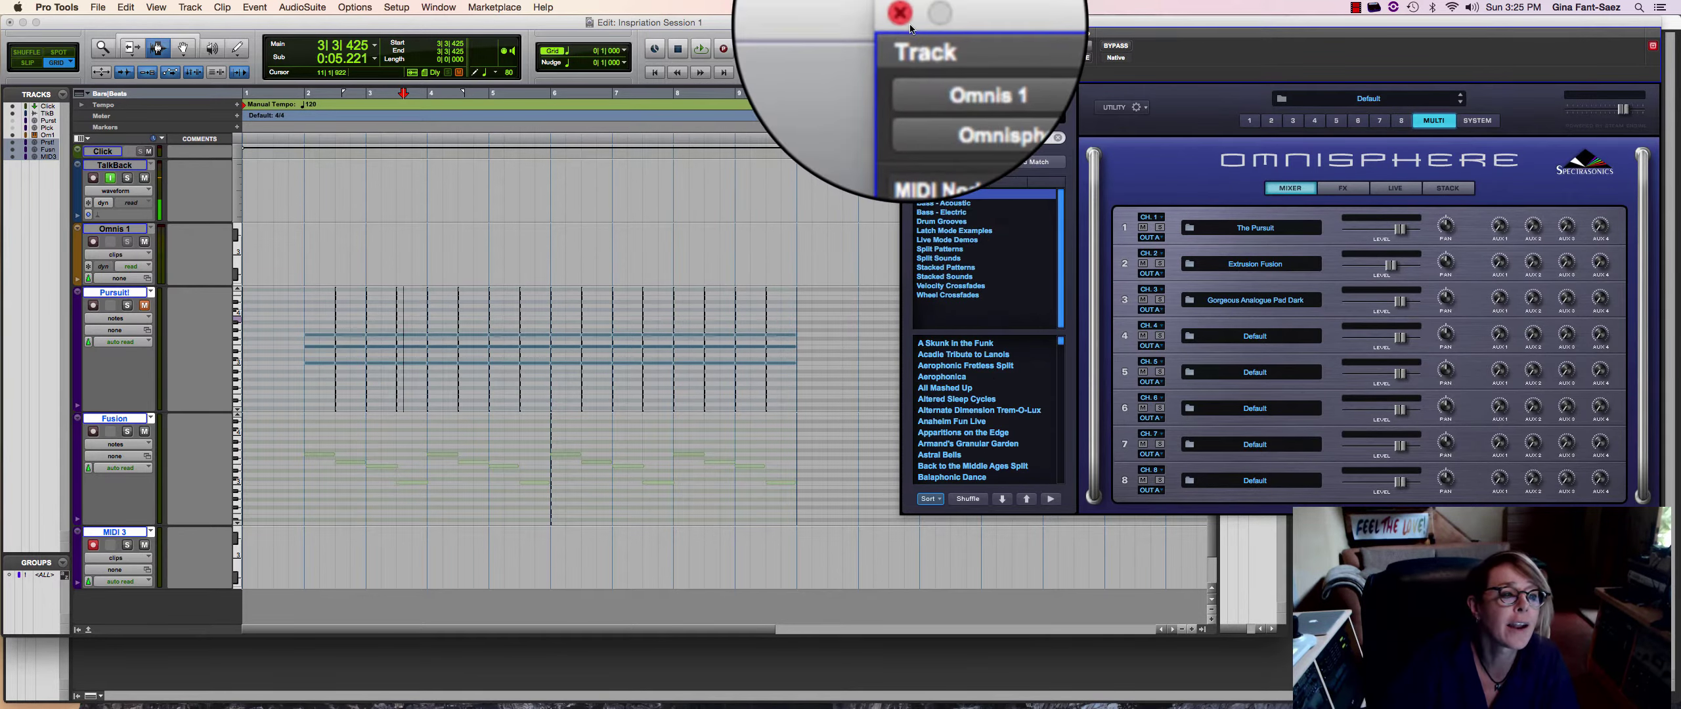
click(277, 563)
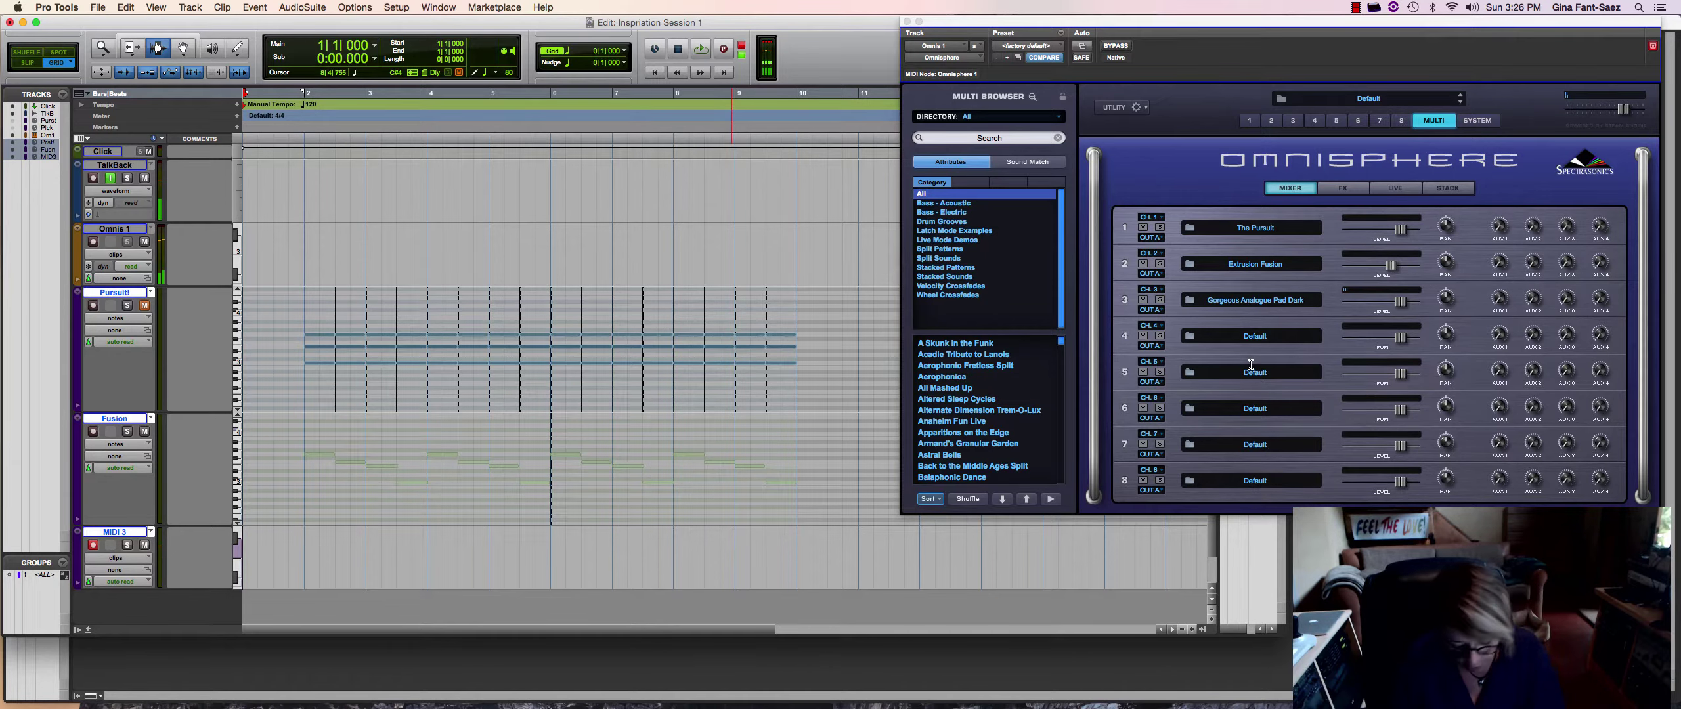
Record the bass part on MIDI 3 until about bar 10, then move Omnisphere's window aside
key(super+space)
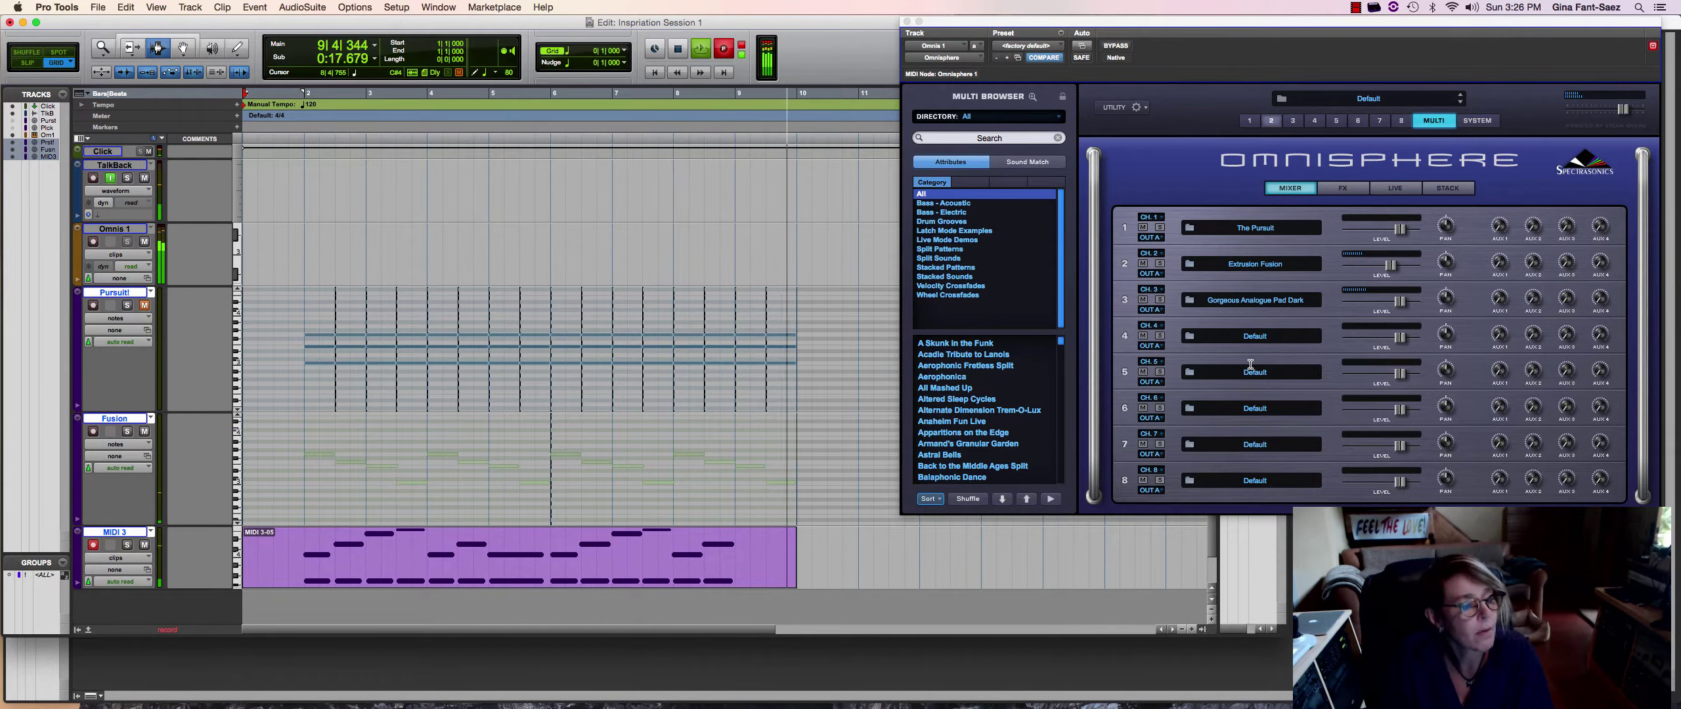
key(space)
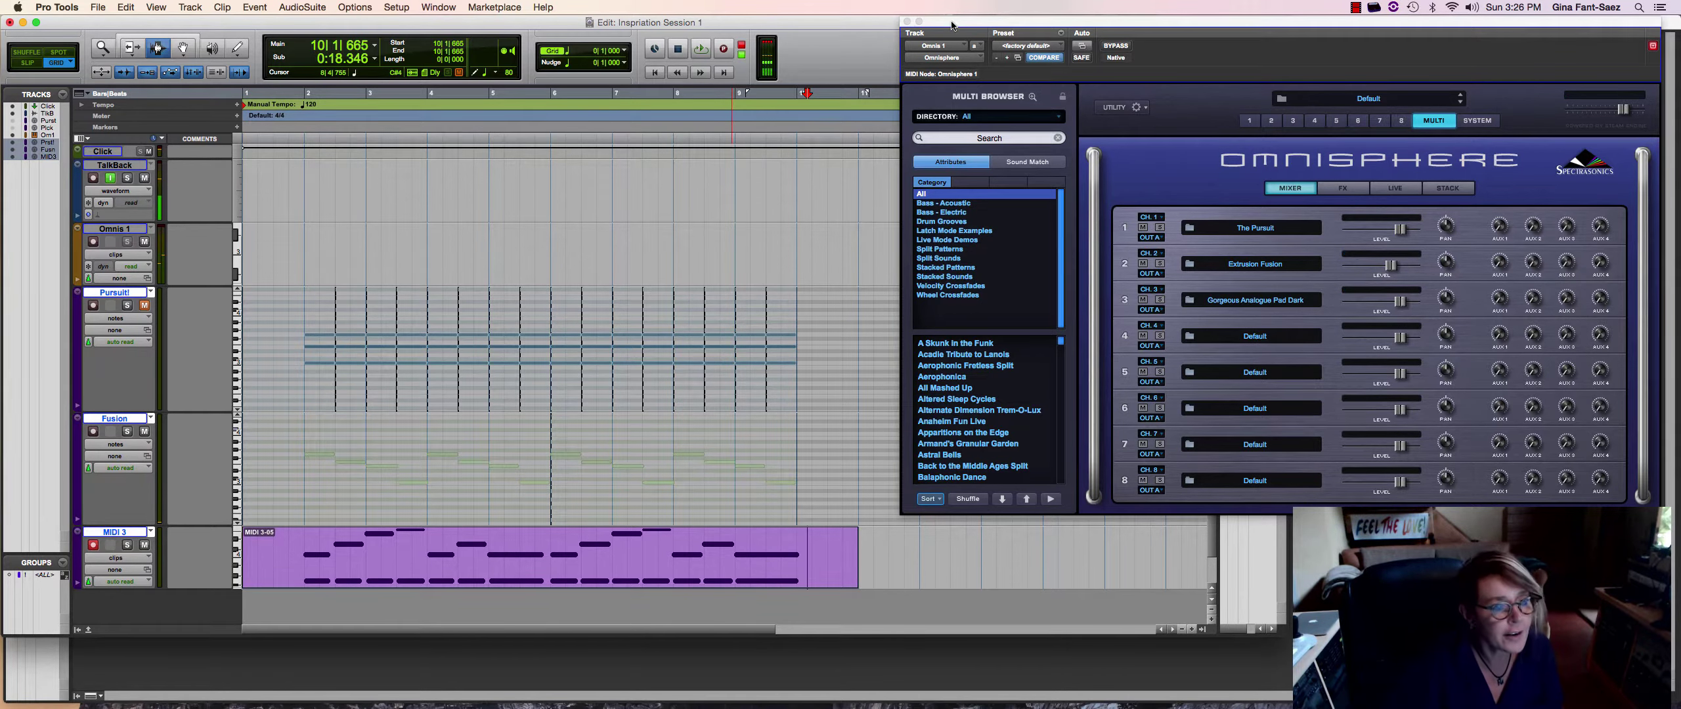
drag(951, 26, 1094, 25)
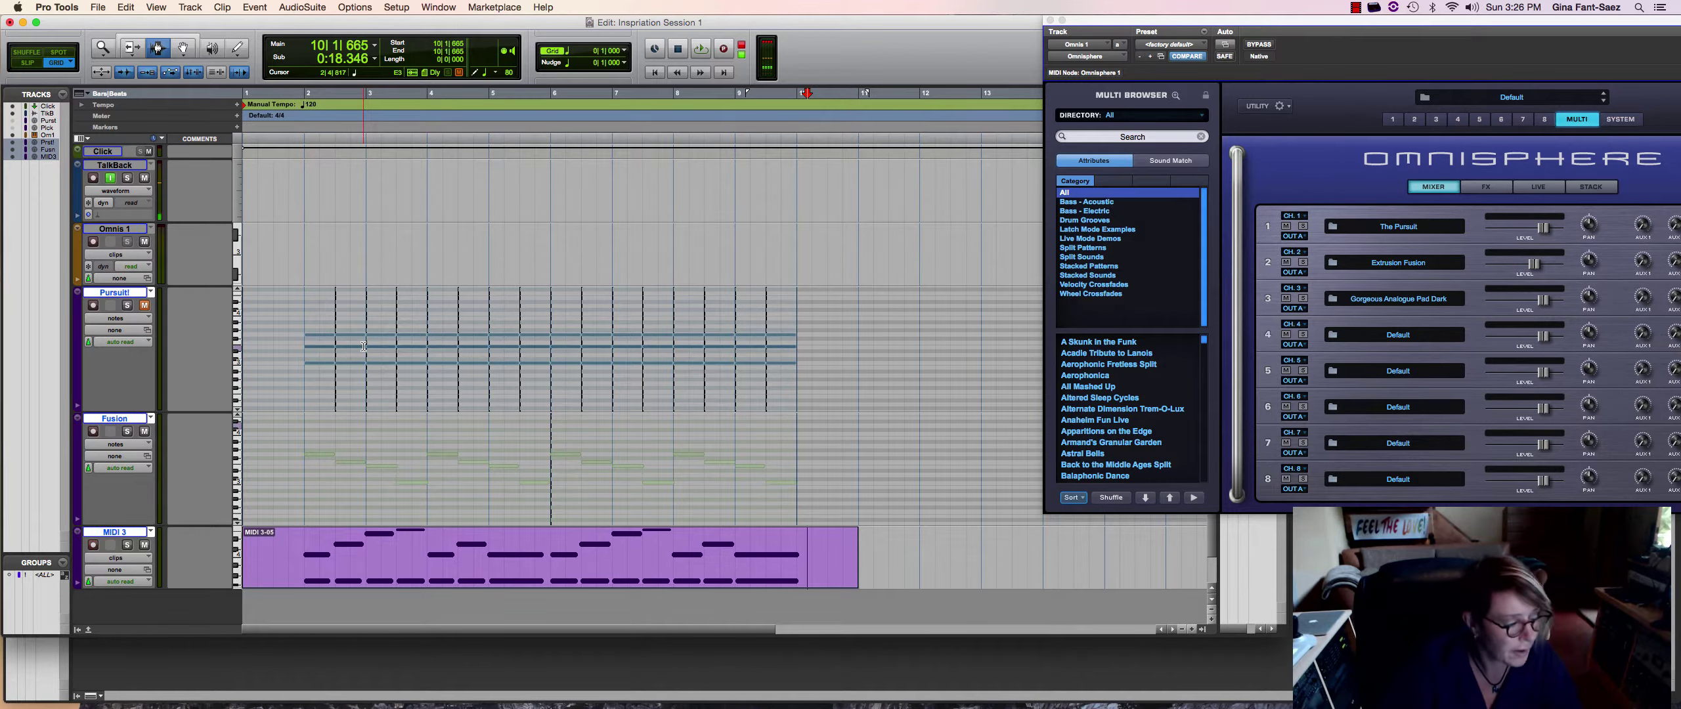
Enlarge MIDI 3, show it as notes, and select the bass notes up to bar 10
click(288, 426)
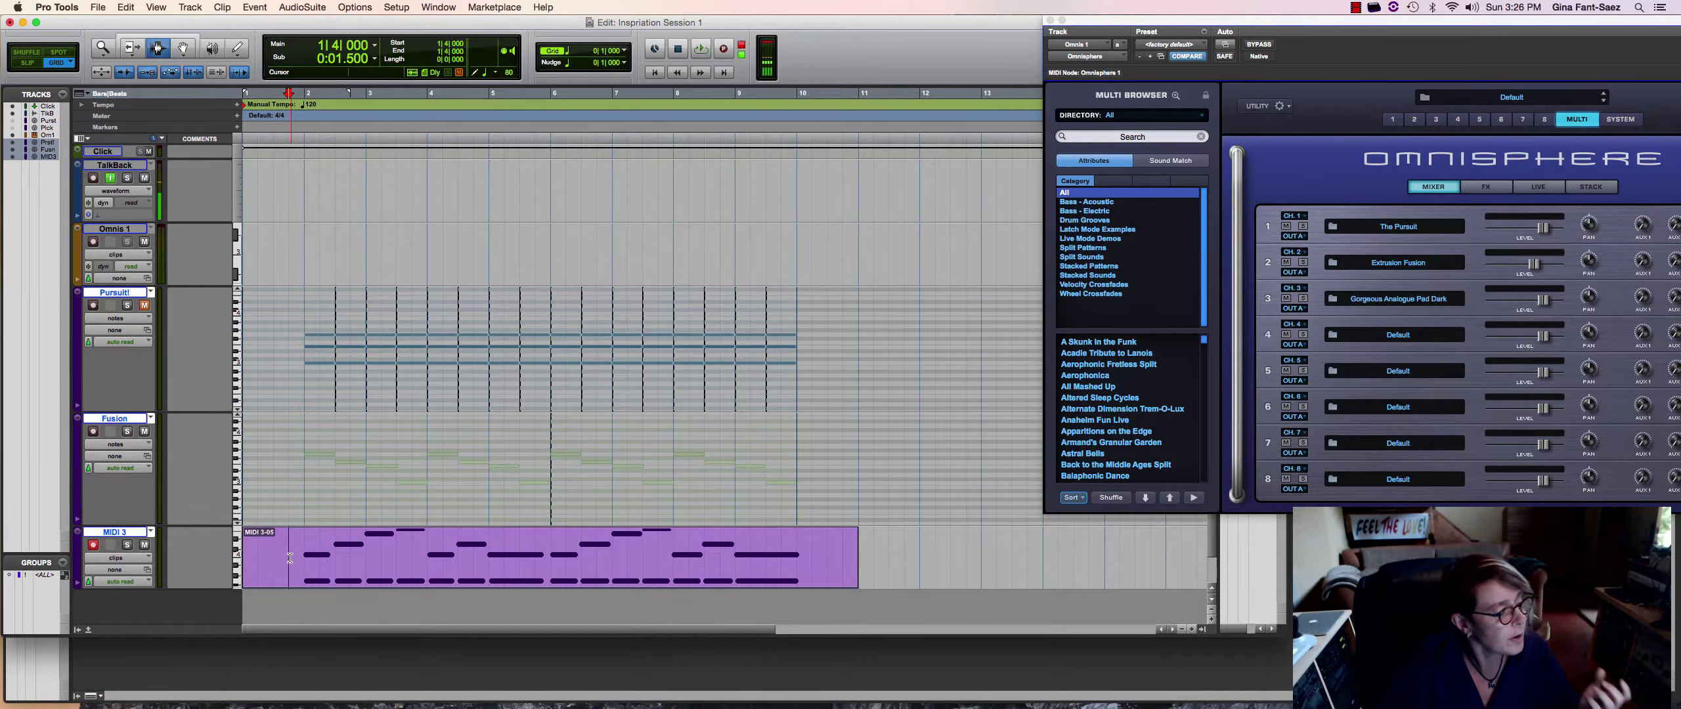
drag(142, 590, 142, 638)
scroll(131, 577, down, 1)
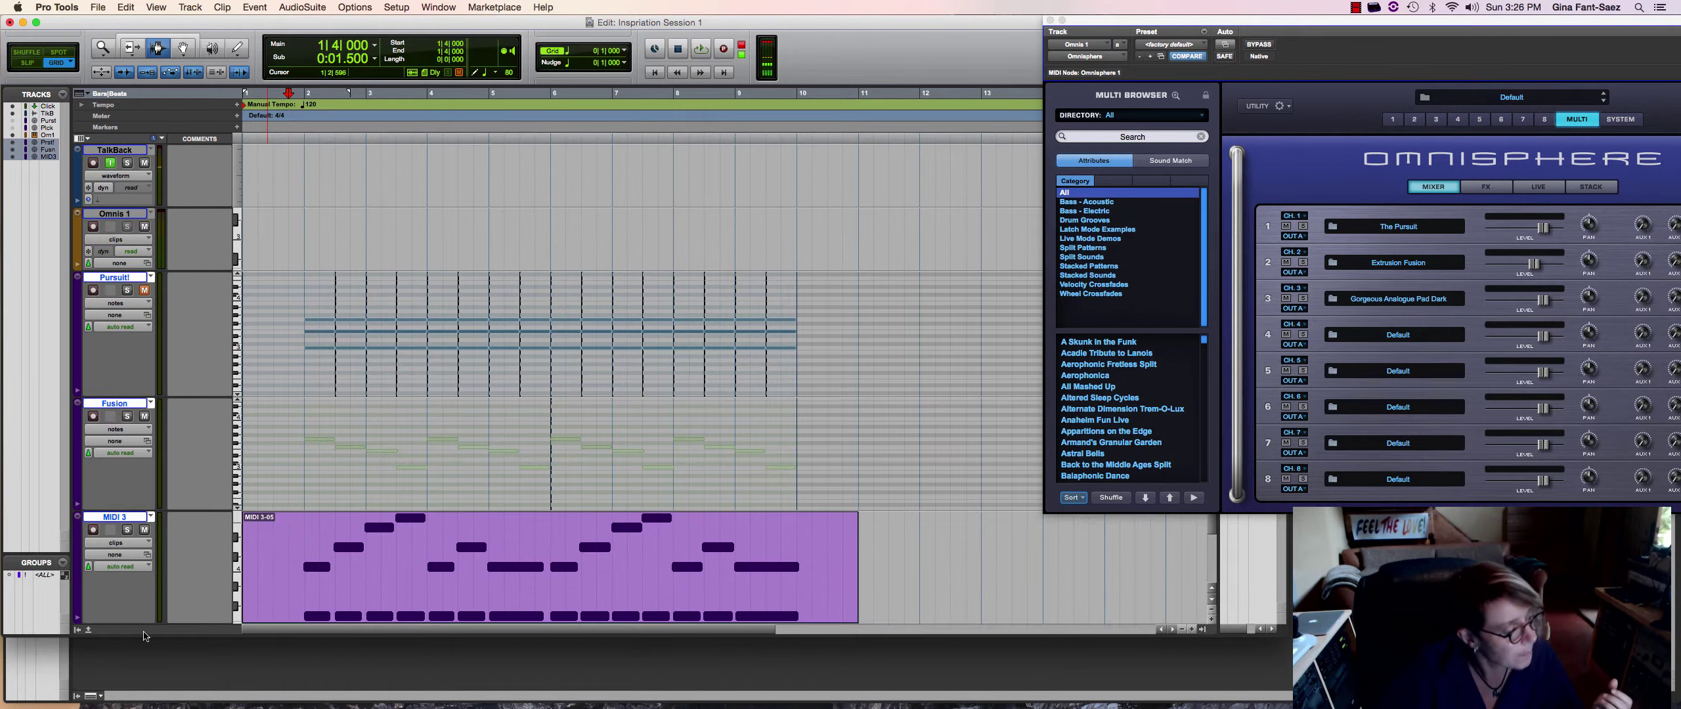
click(123, 543)
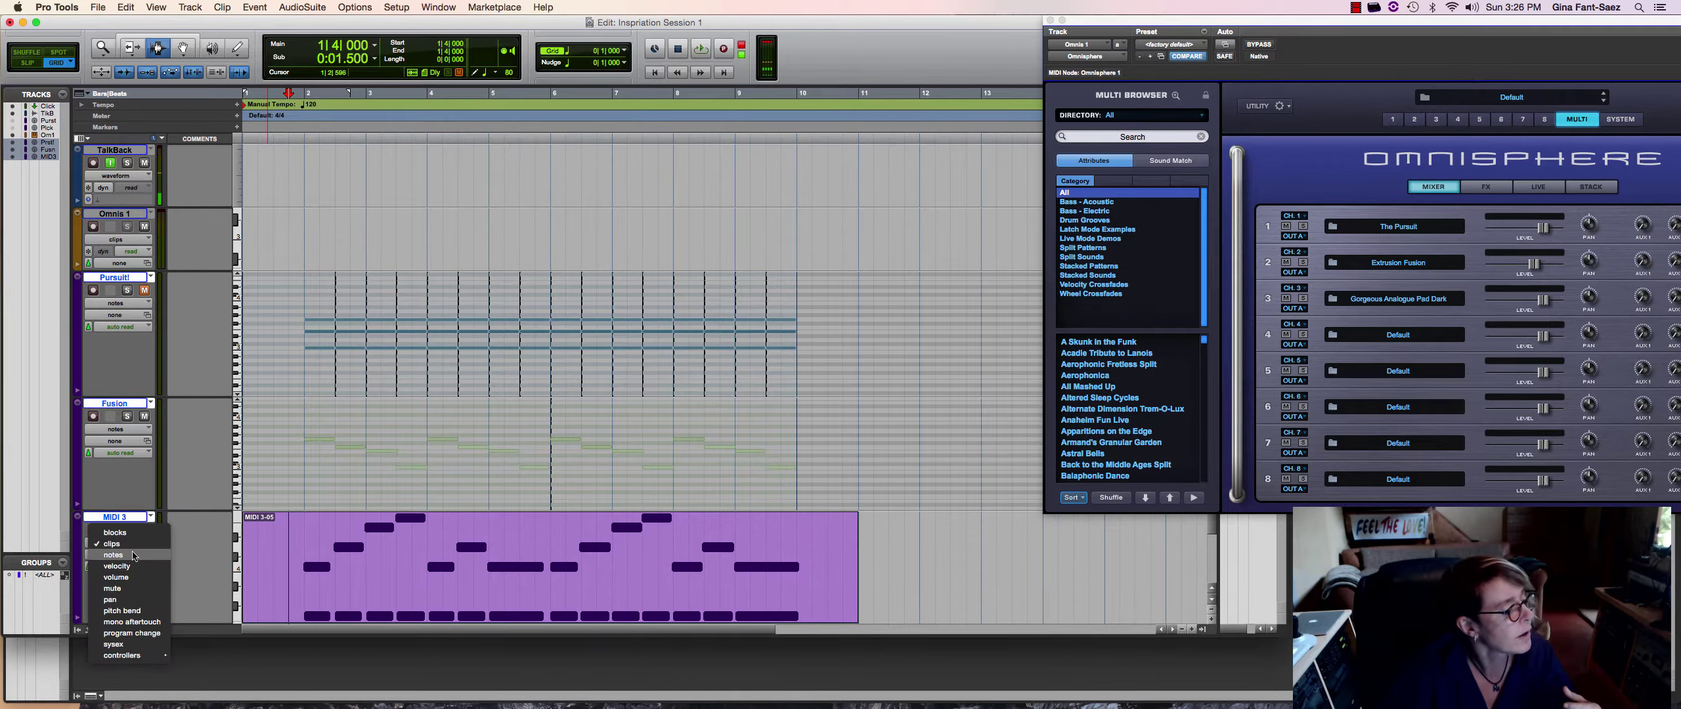
click(134, 556)
drag(289, 551, 841, 551)
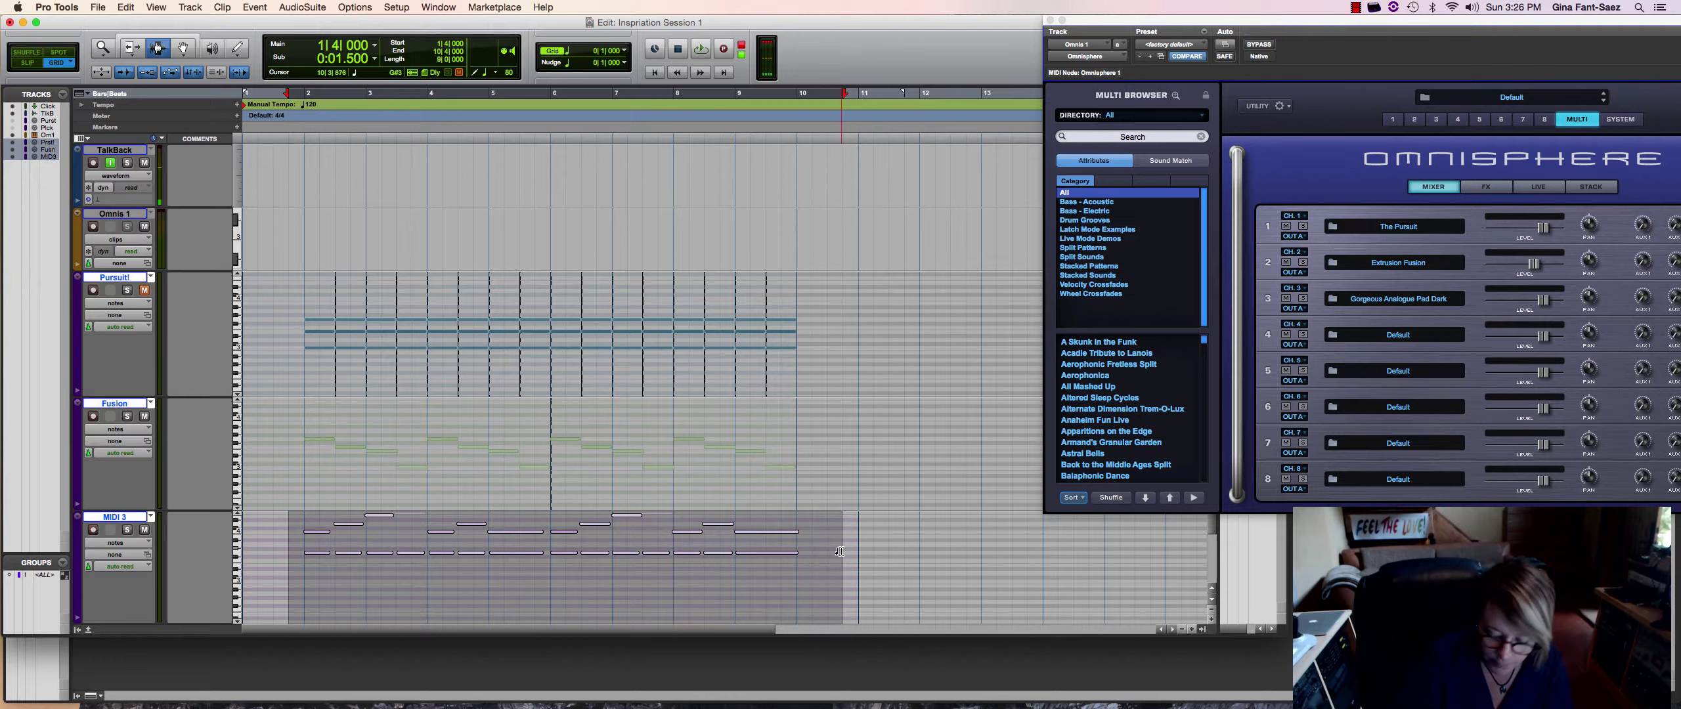
Quantize the selected bass notes to a 1/4-note grid, keeping note lengths
key(alt+0)
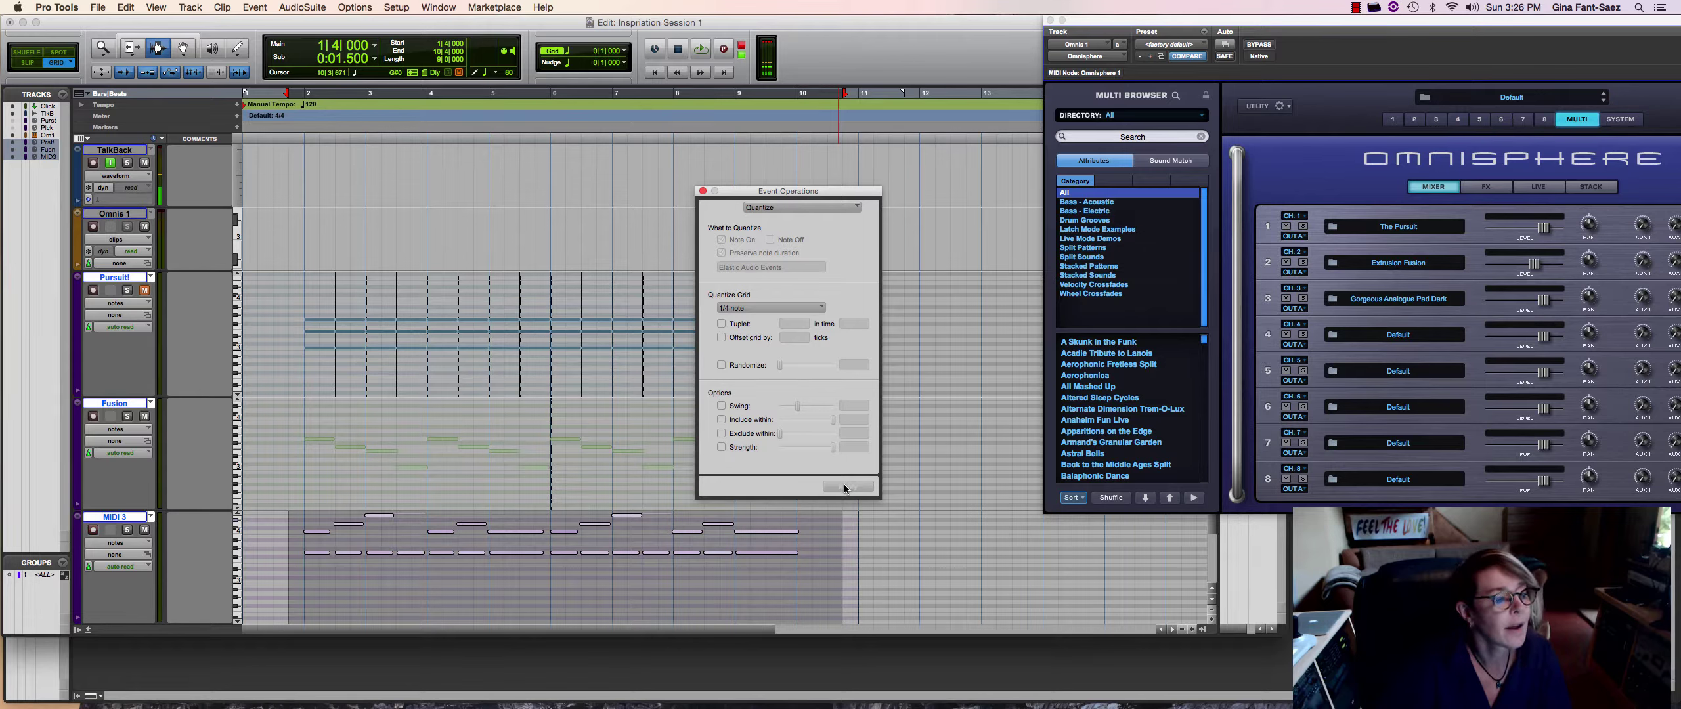
click(441, 537)
drag(274, 552, 811, 552)
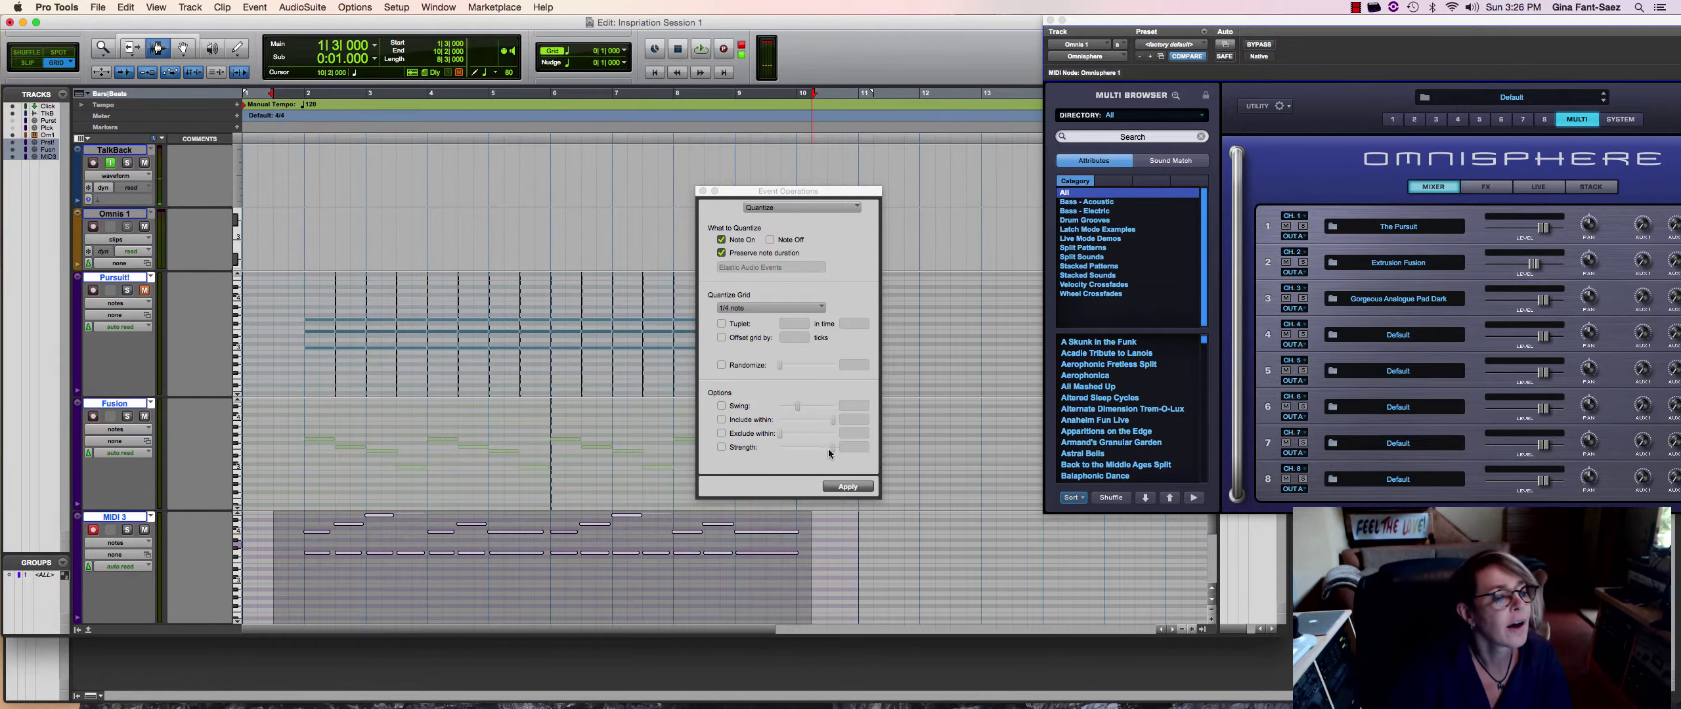
click(858, 486)
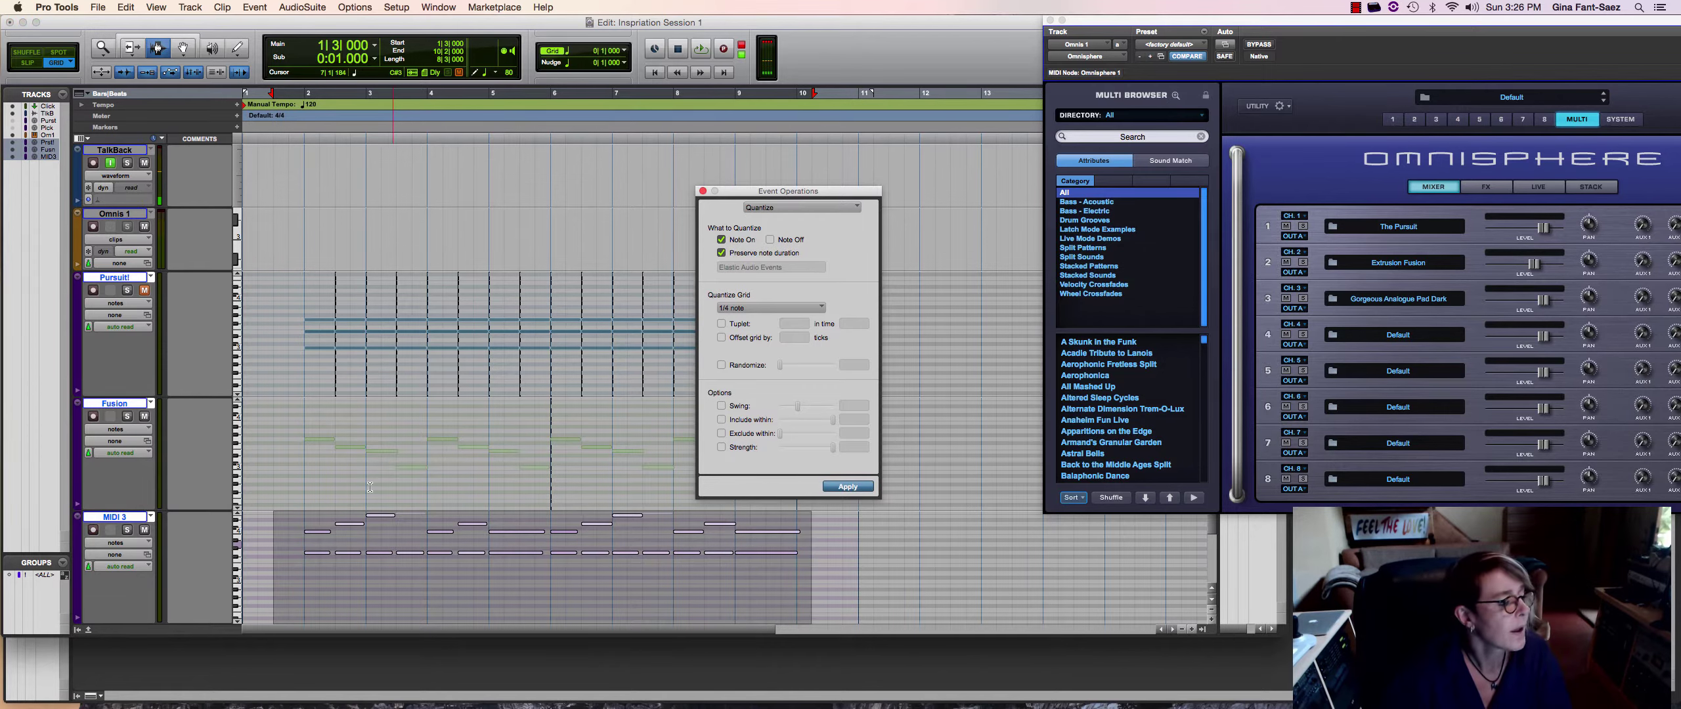
click(702, 191)
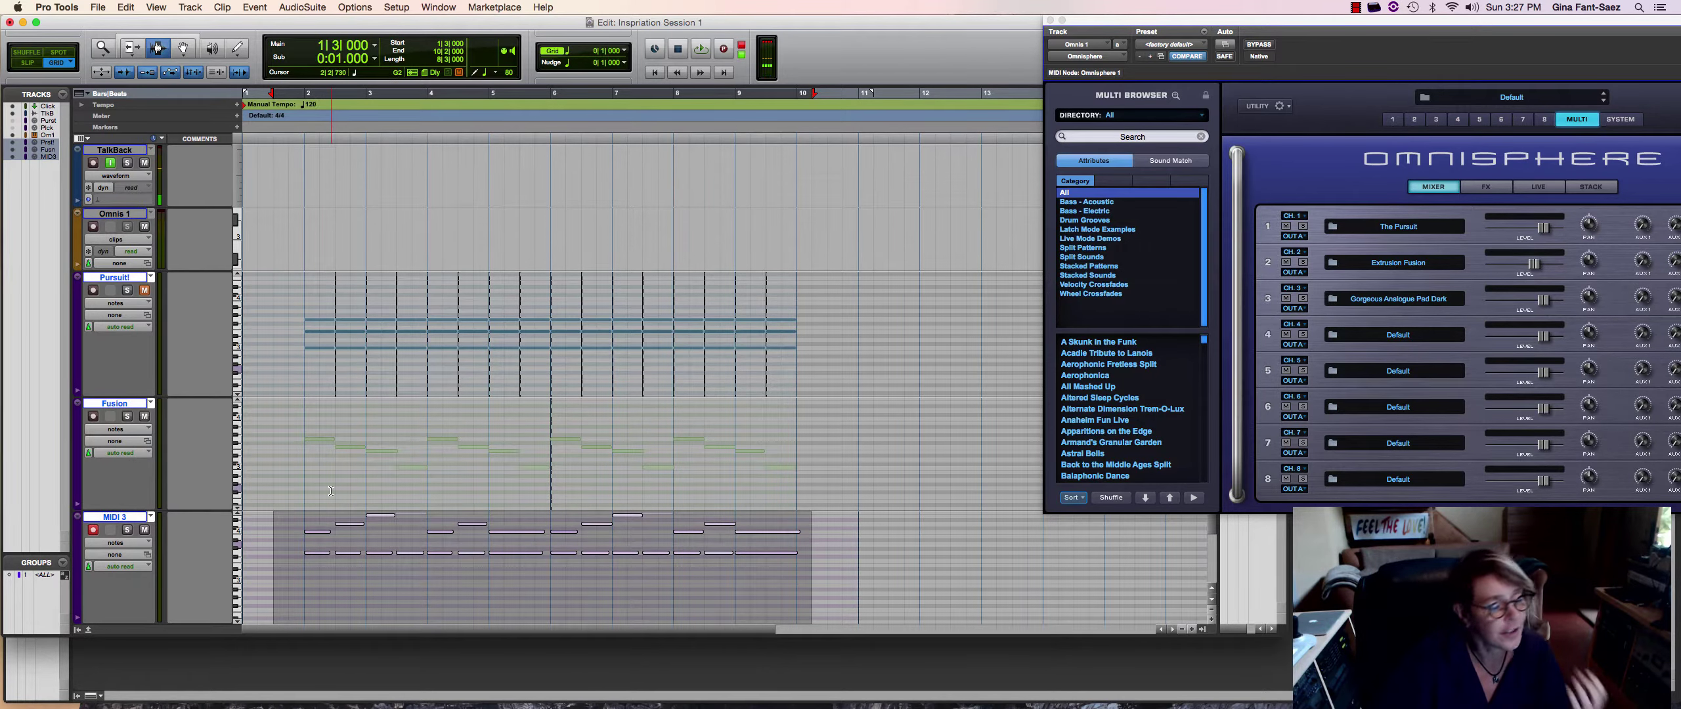
Select bars 2–10 across the Pursuit!, Fusion and MIDI 3 parts
click(304, 381)
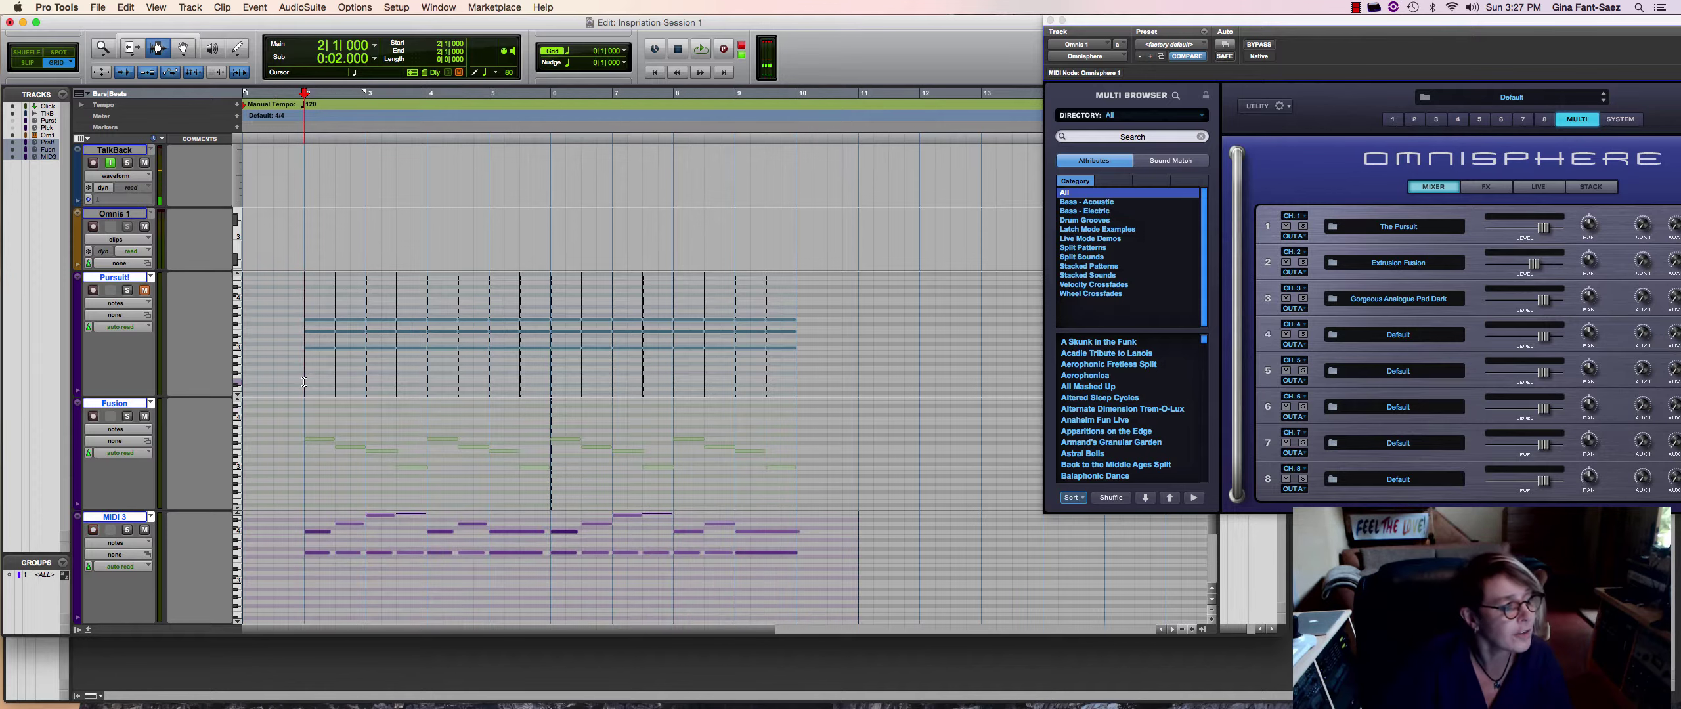
drag(433, 468, 796, 486)
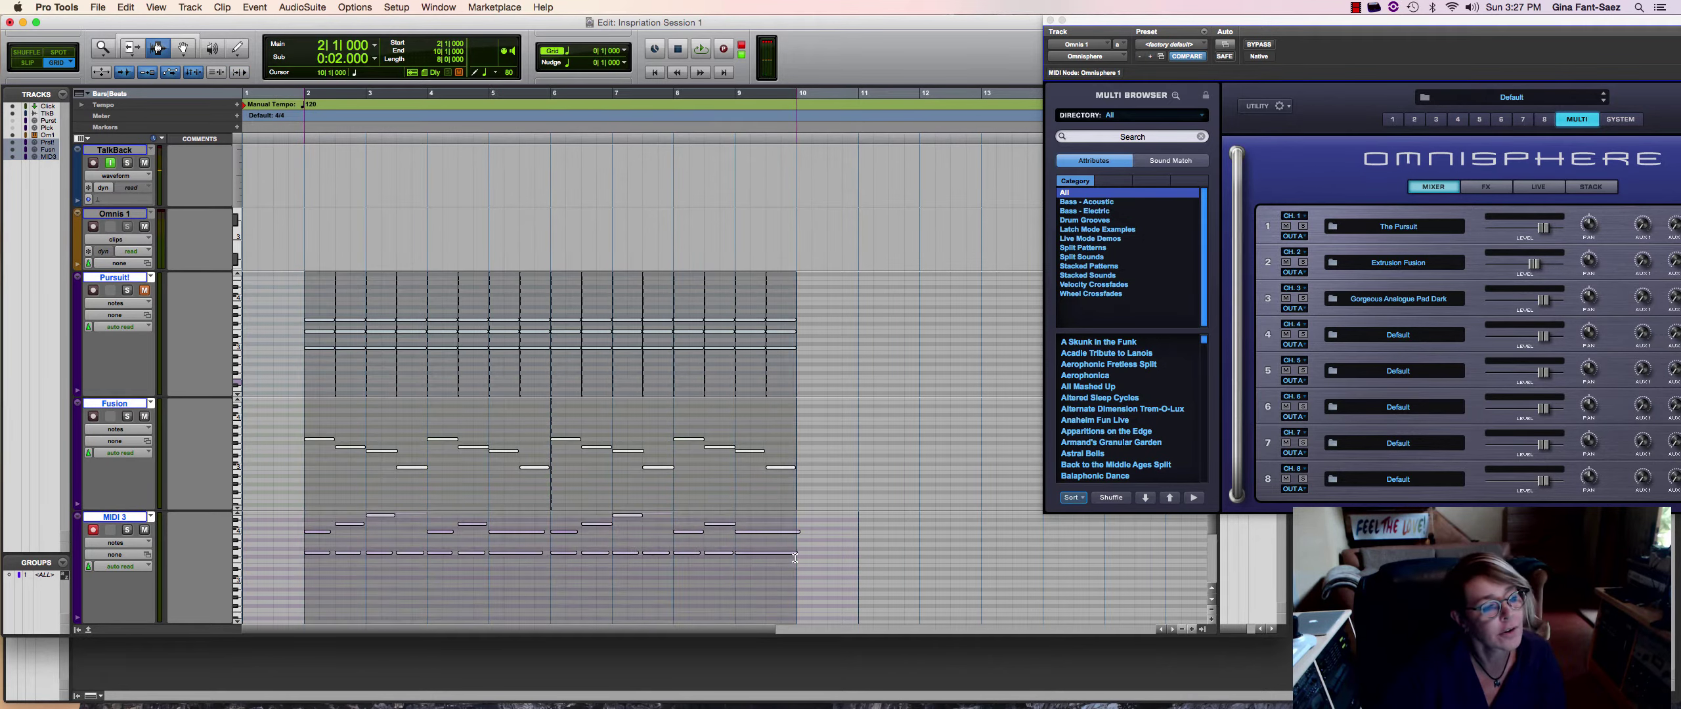
click(129, 430)
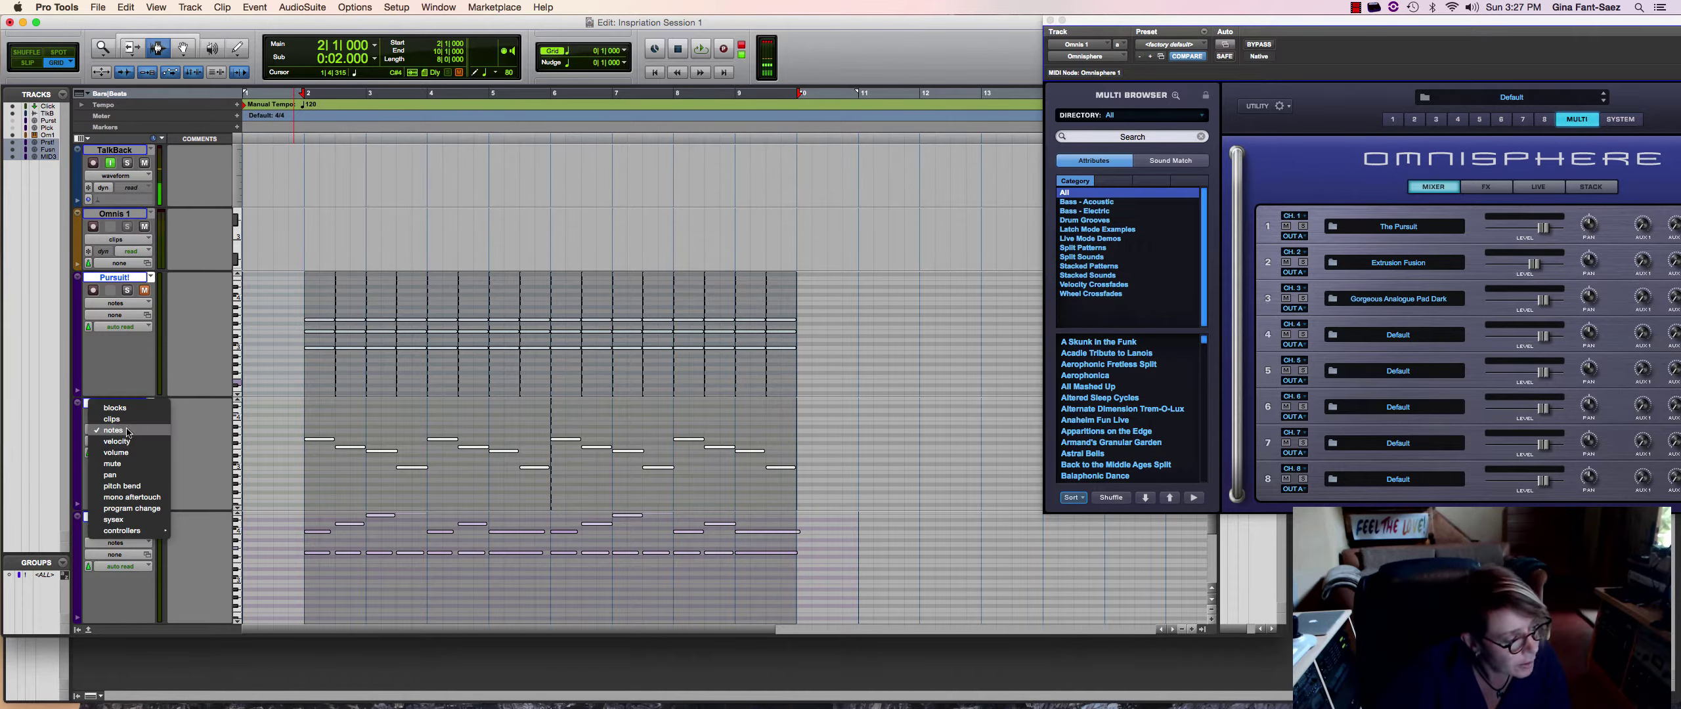
click(221, 431)
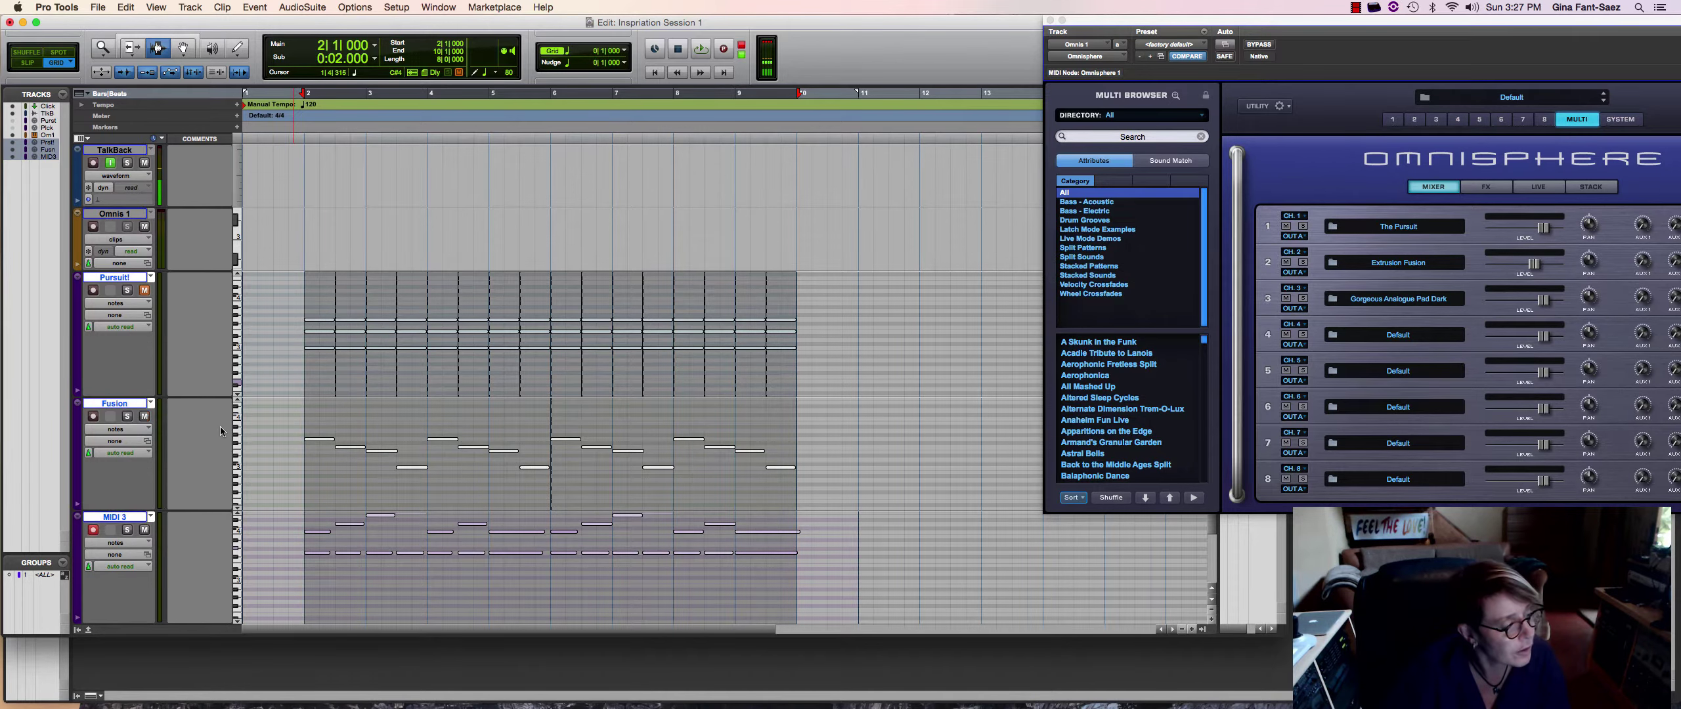
Show Omnis 1 as notes, duplicate the selection into bars 10–18, and close Omnisphere
click(133, 305)
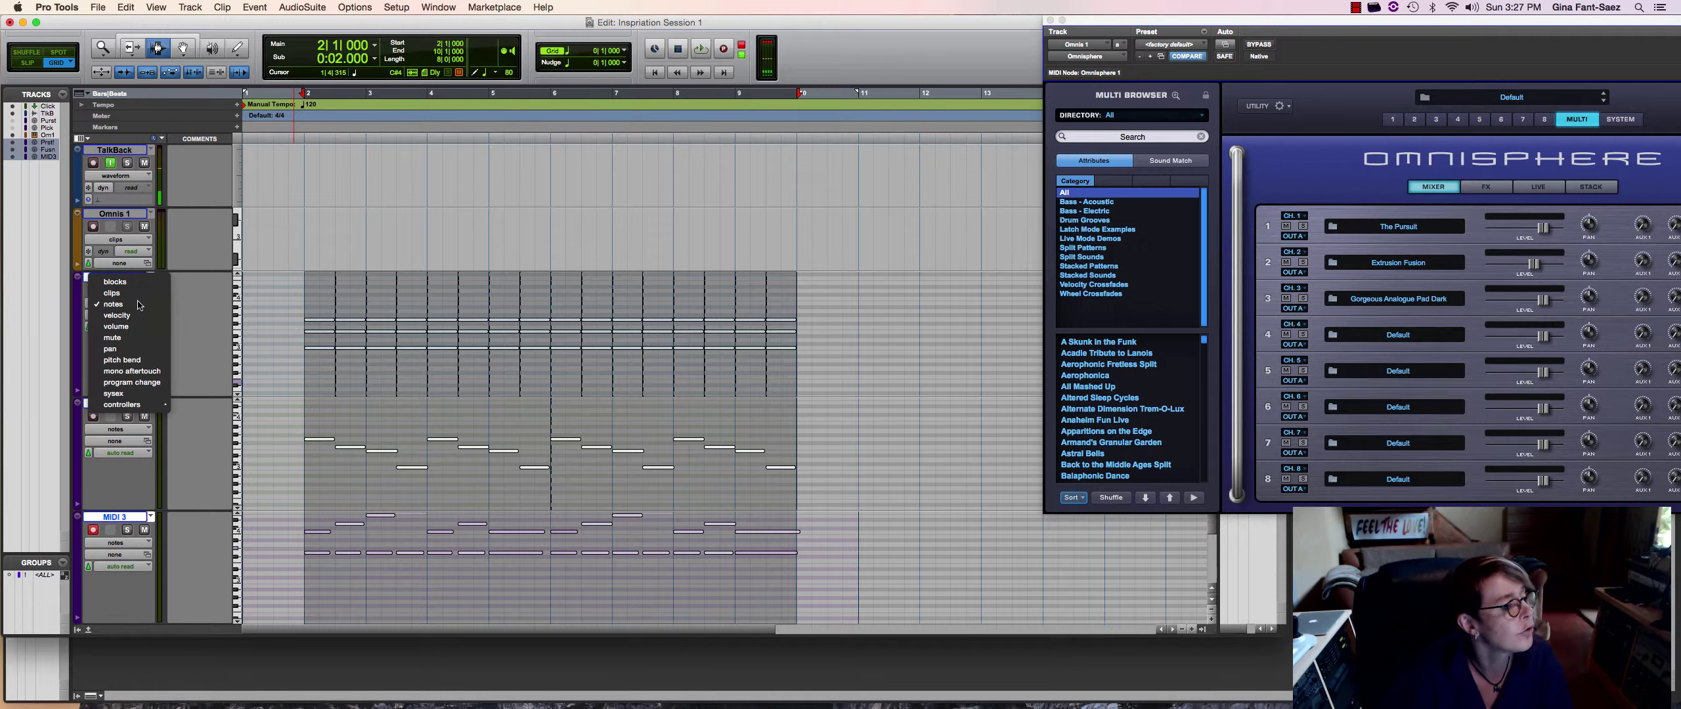
alt+click(140, 304)
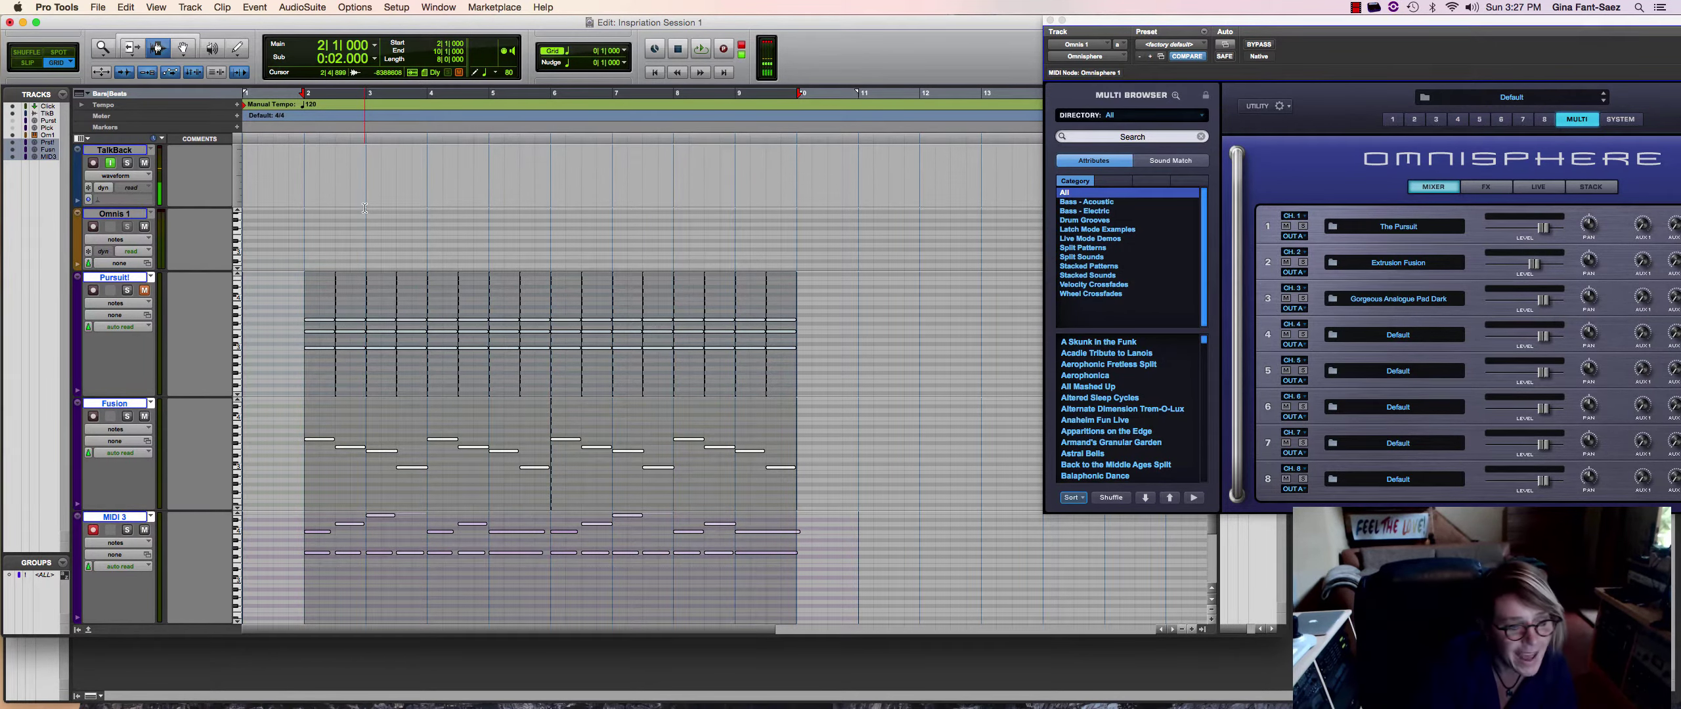
key(super+d)
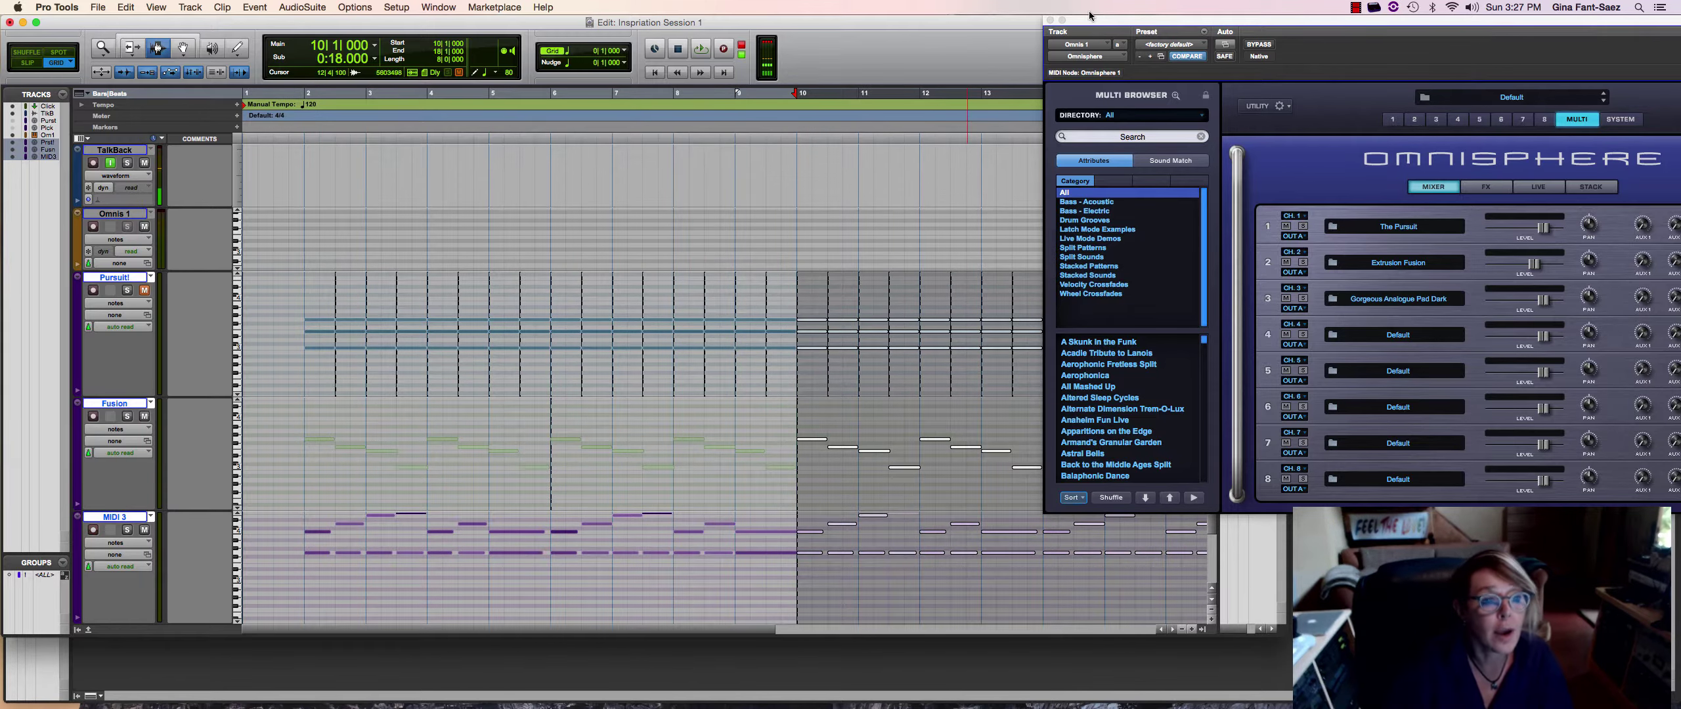
click(1050, 21)
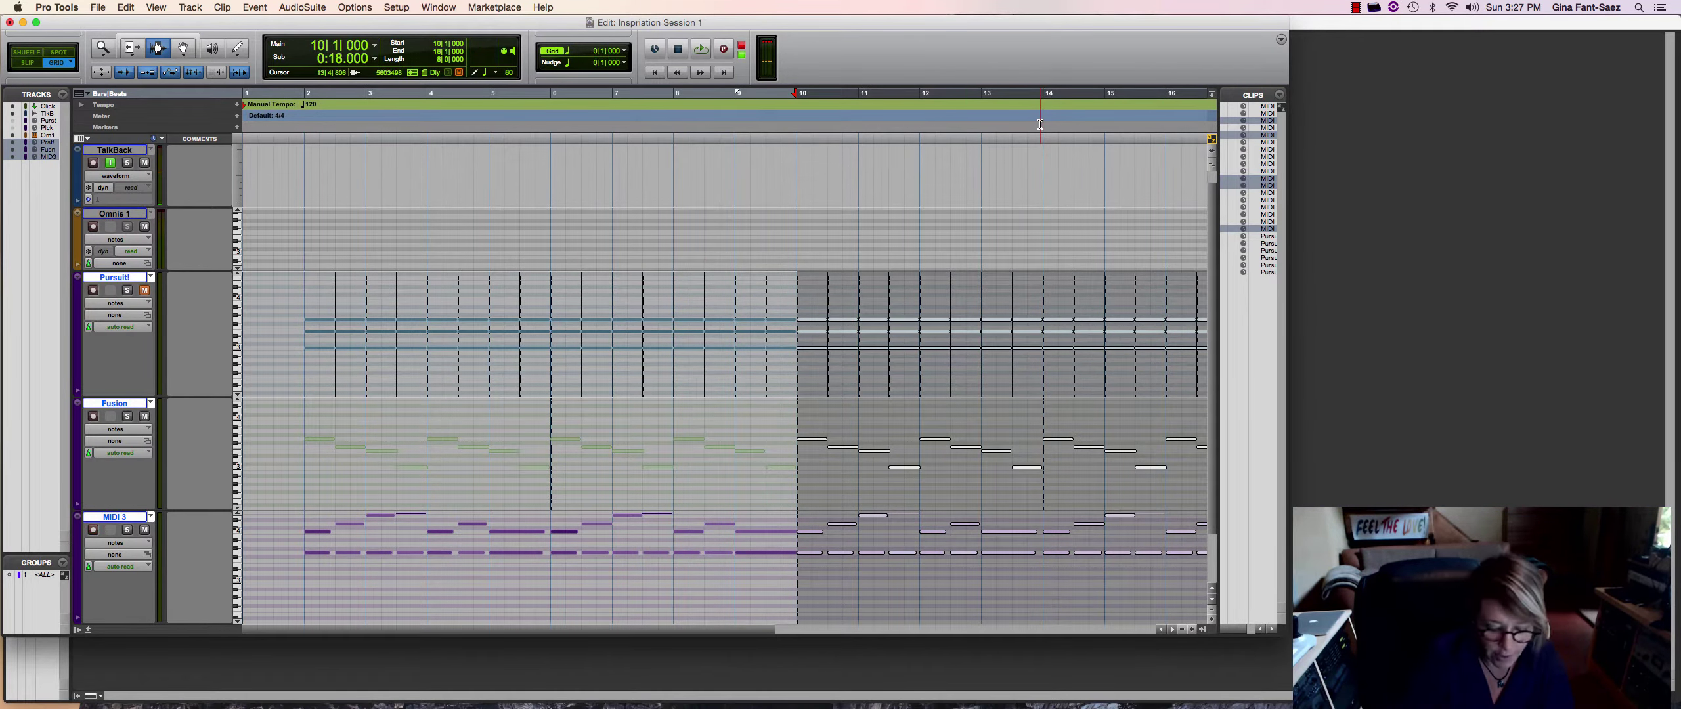
Zoom out, delete the Pursuit! notes from 1|4 to 8|4, then undo and redo
key(super+bracketleft)
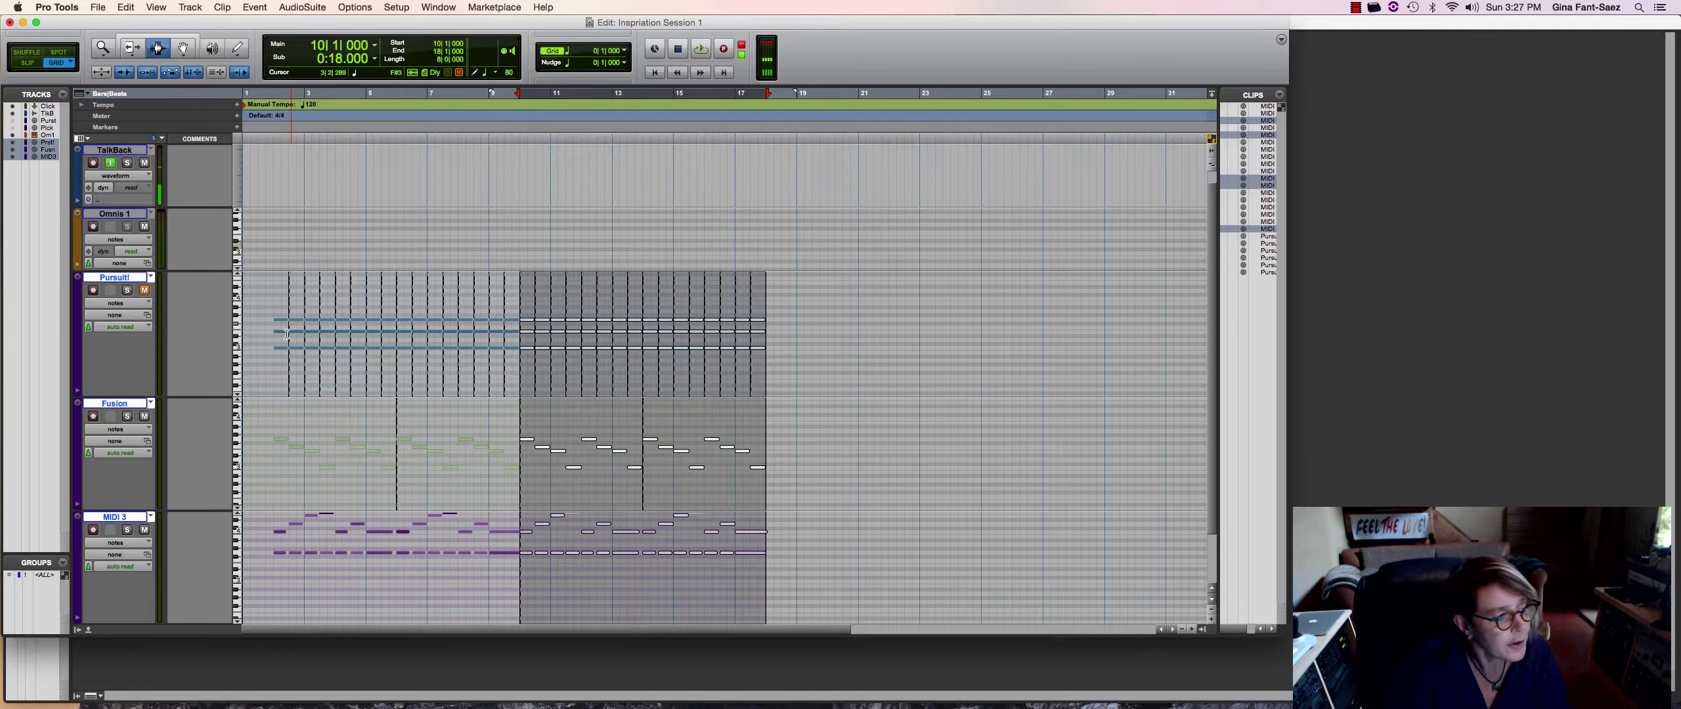
click(266, 356)
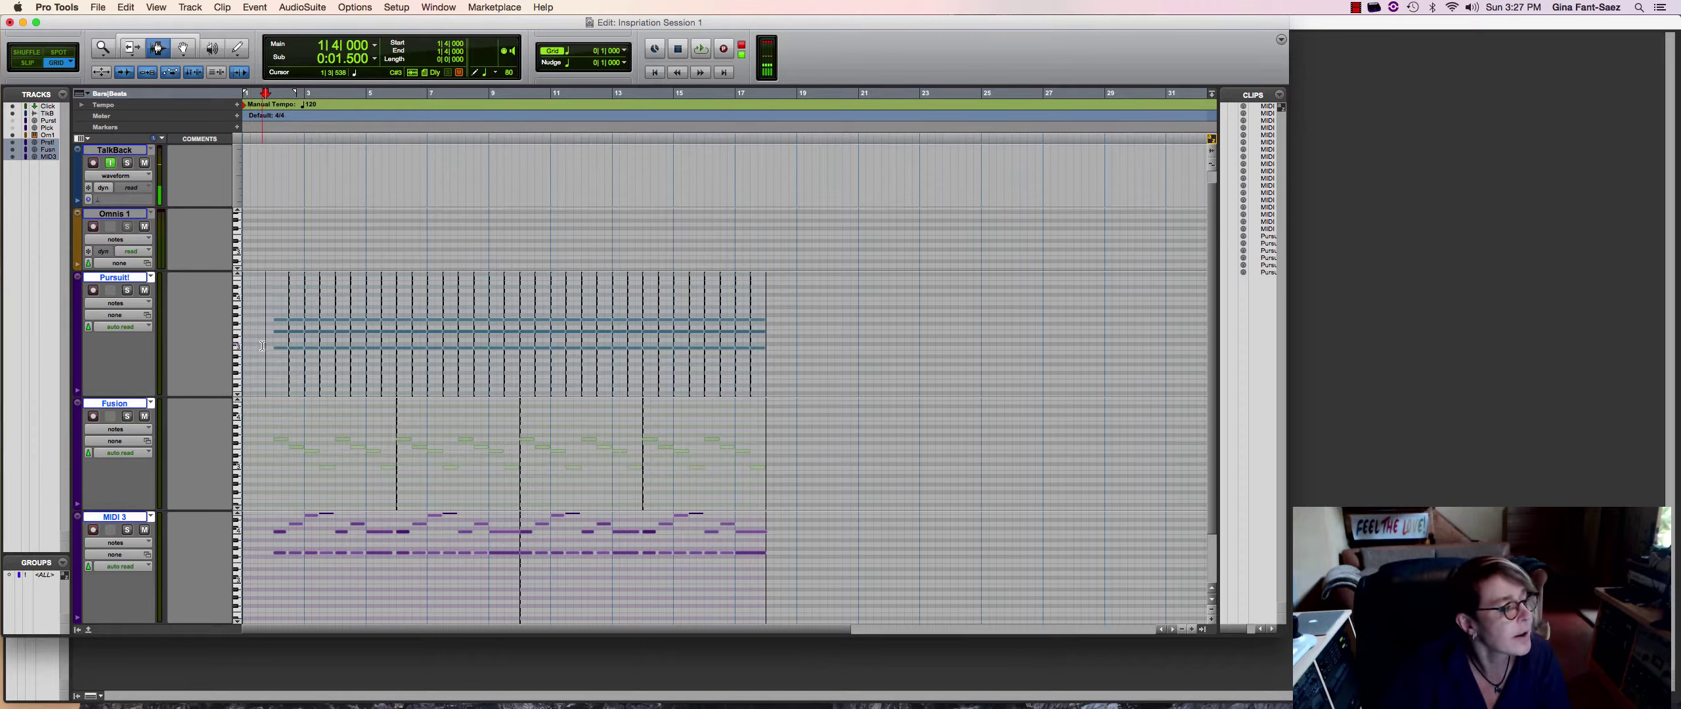
drag(261, 343, 489, 351)
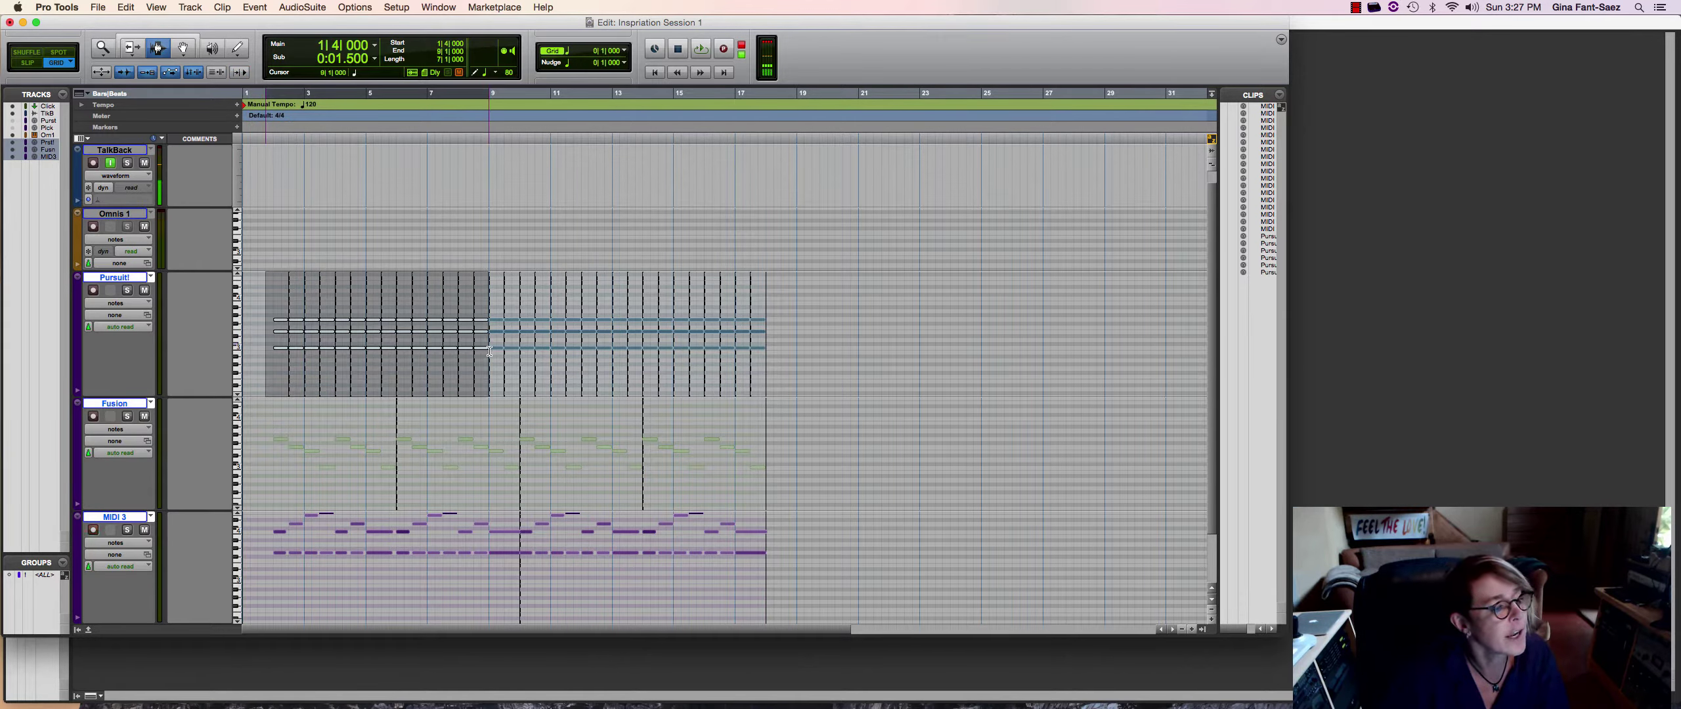
key(Delete)
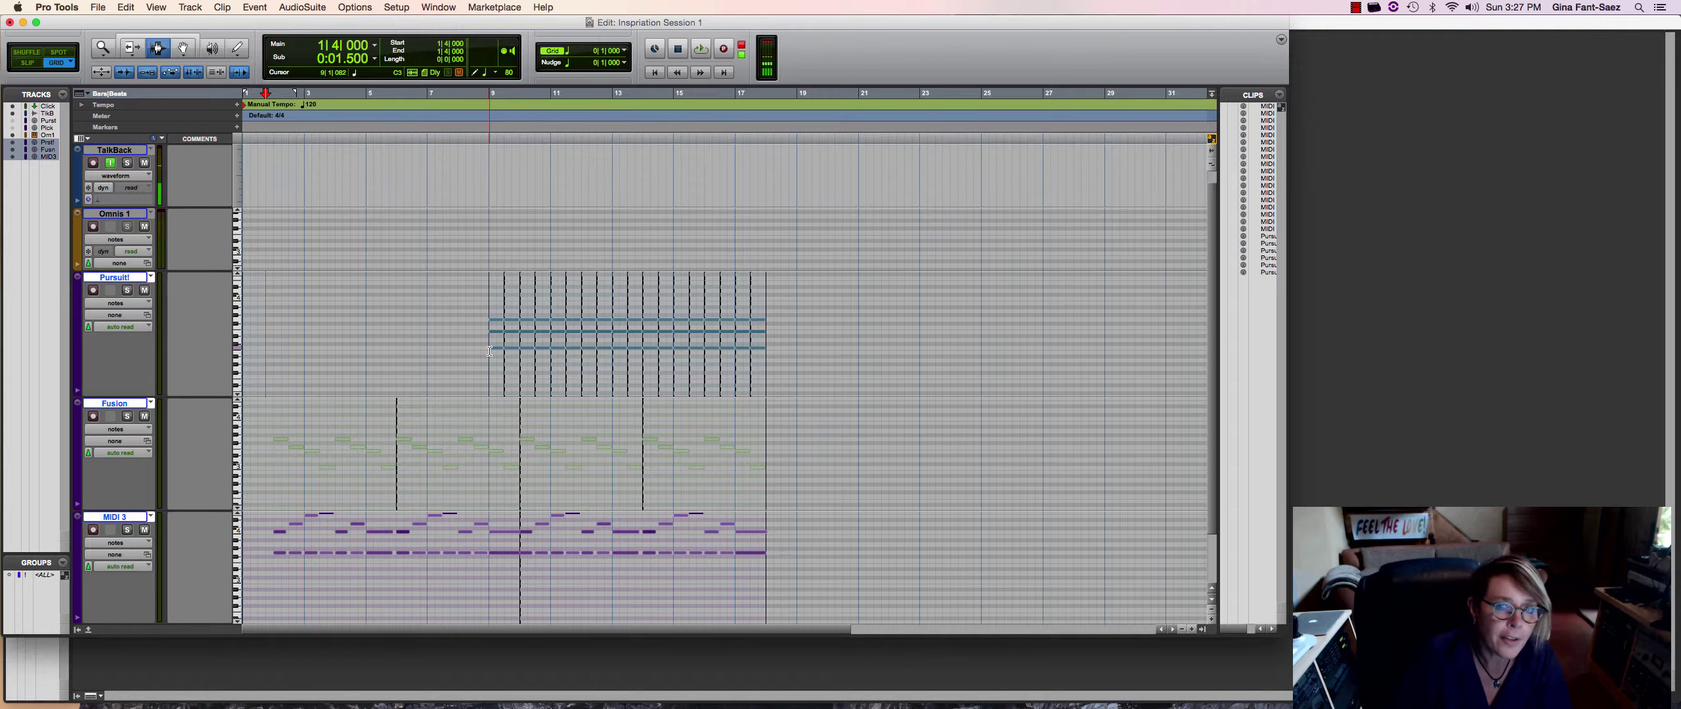
key(super+z)
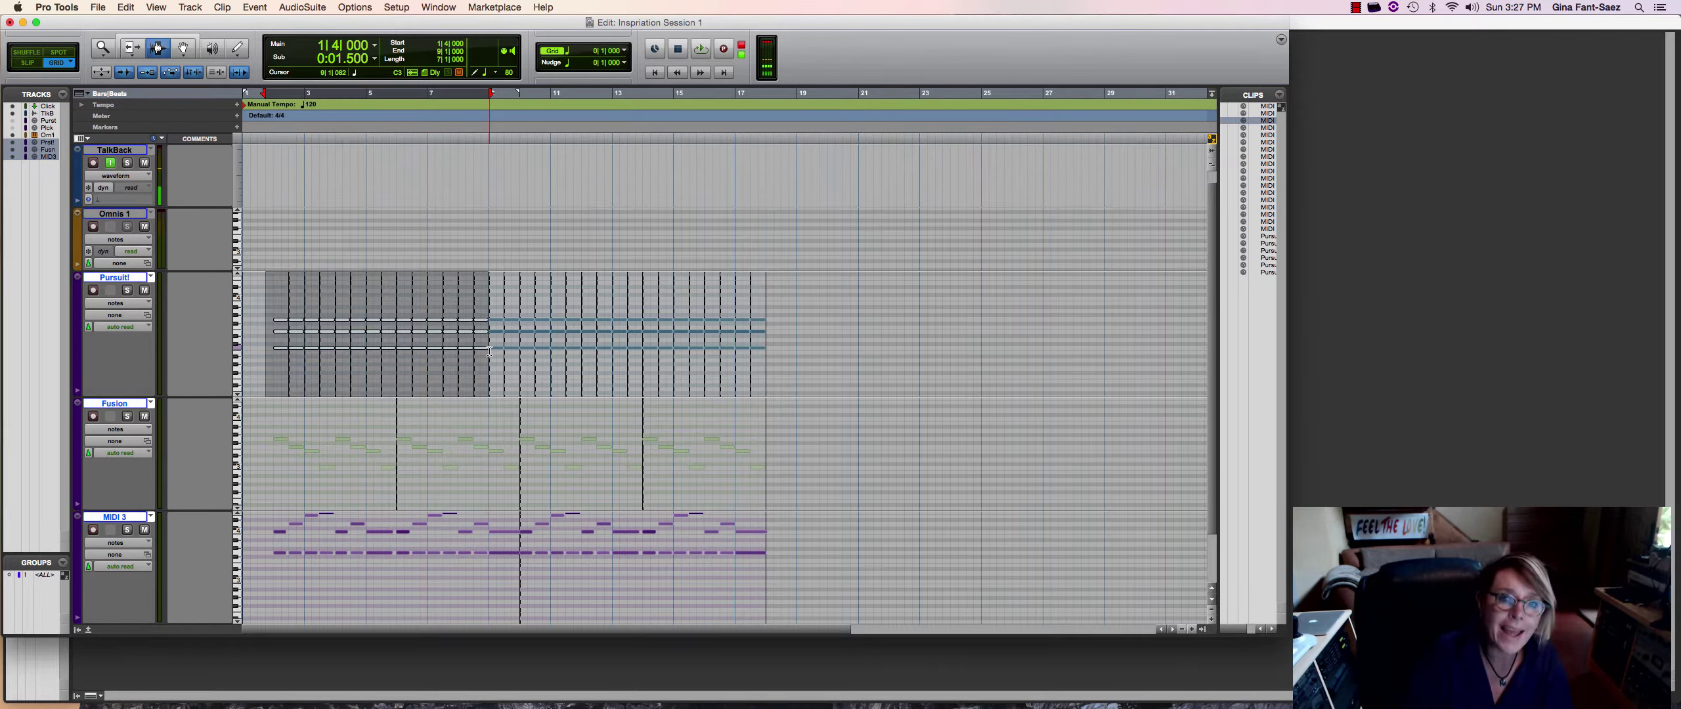
key(super+z)
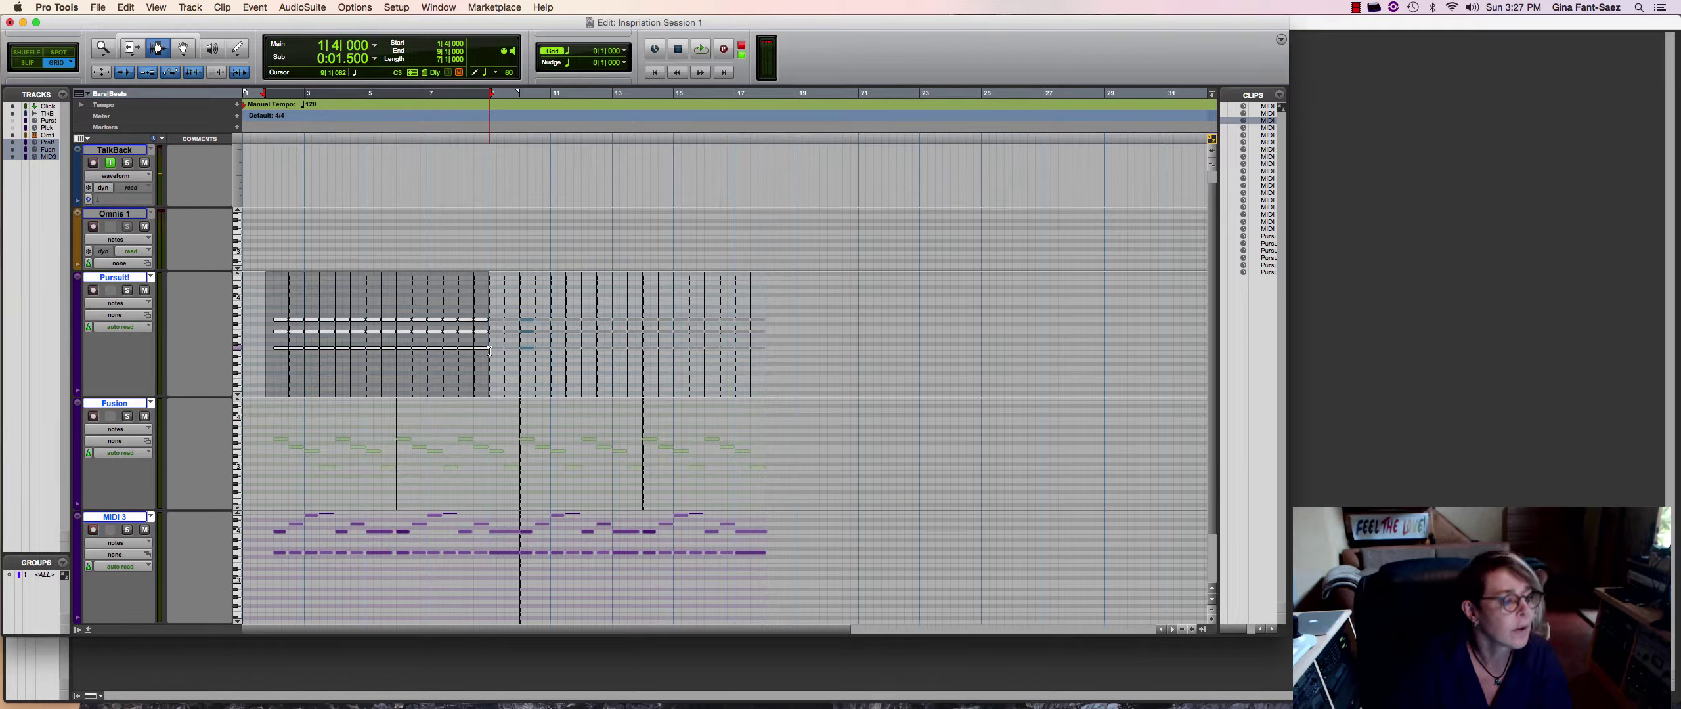
key(super+shift+z)
Reselect the Pursuit! notes from 1|3 to 8|3 and undo/redo the edit again
click(263, 339)
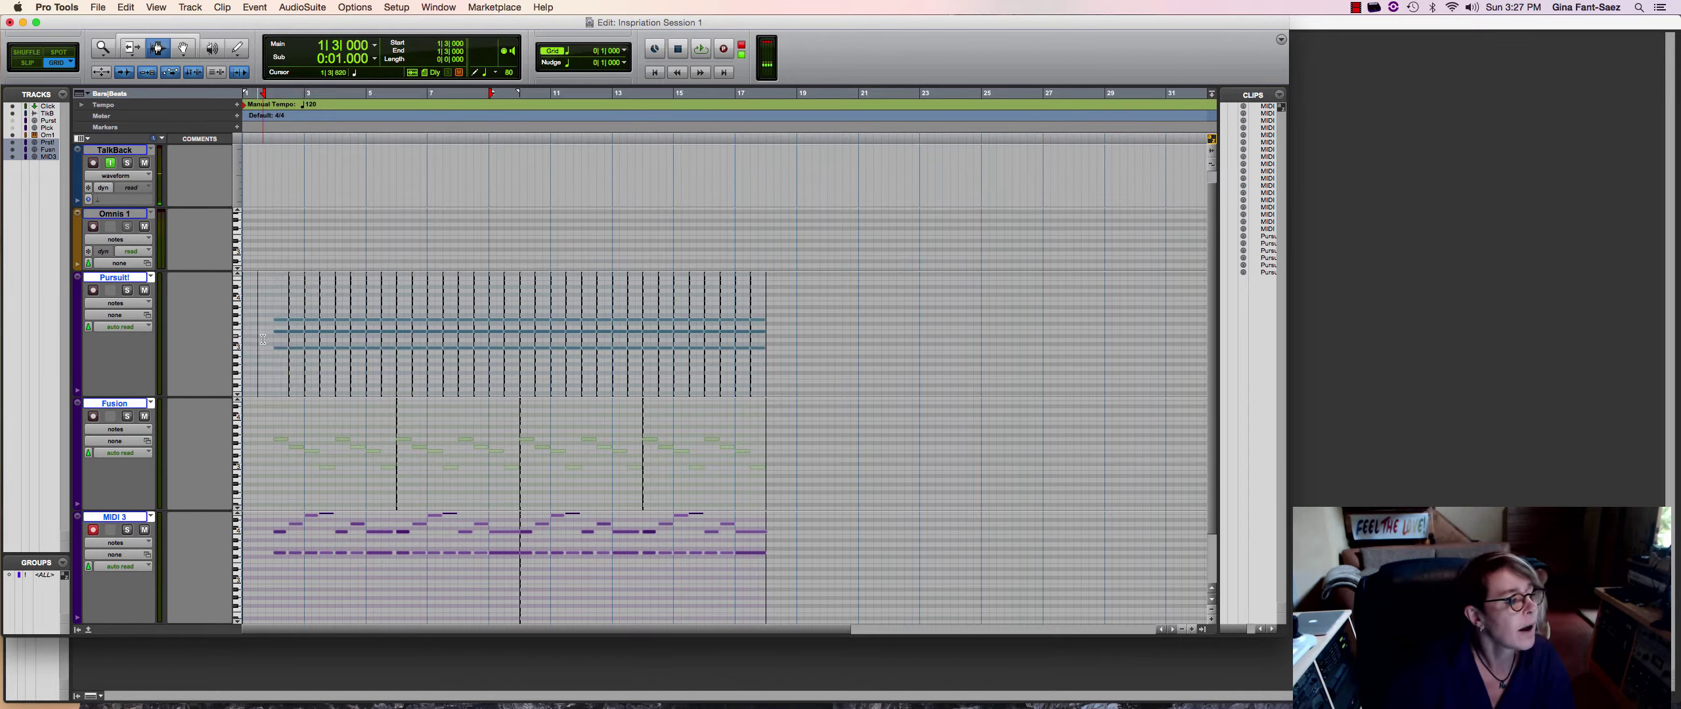
drag(262, 339, 480, 342)
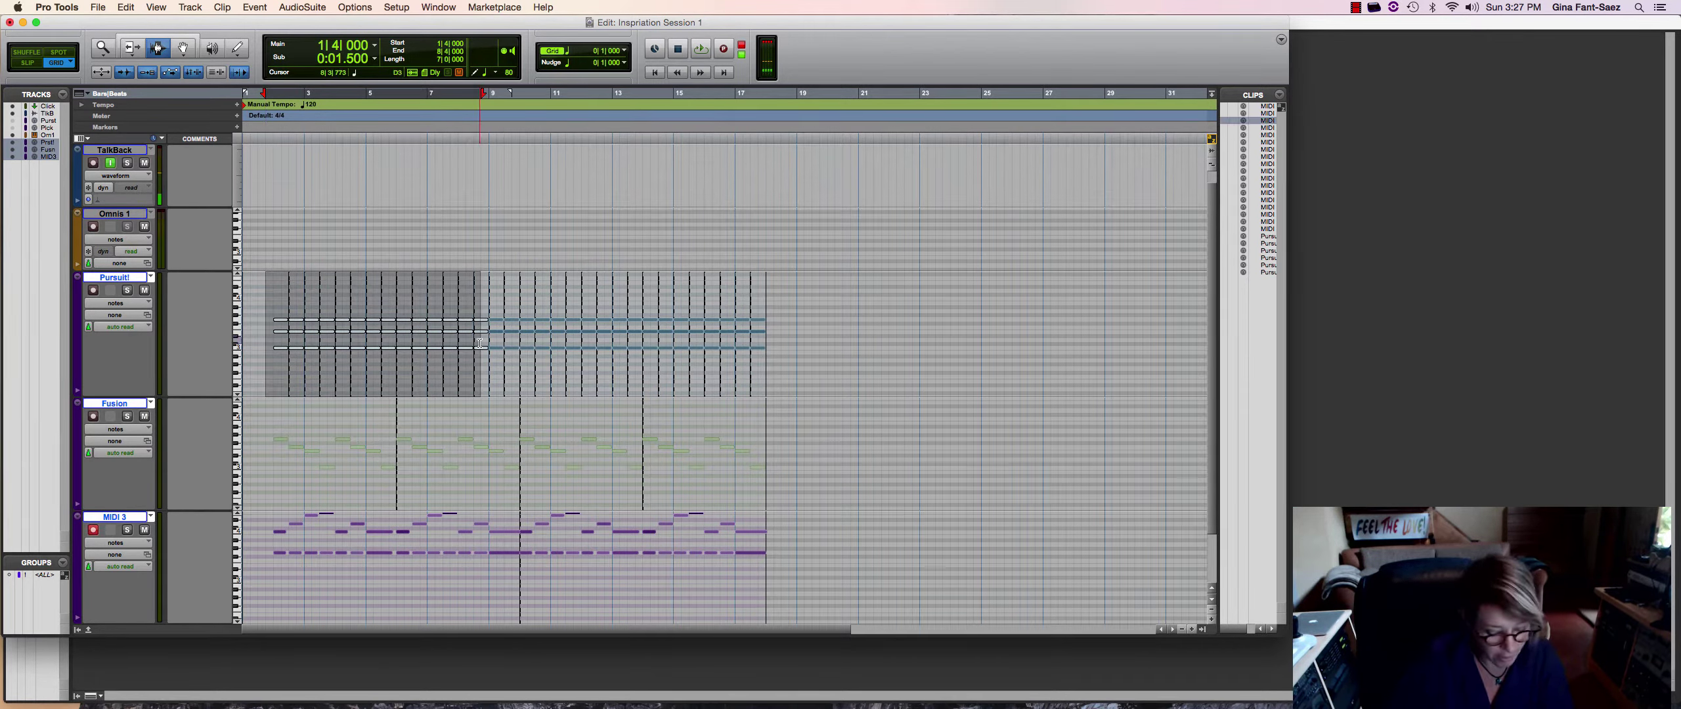
key(super+z)
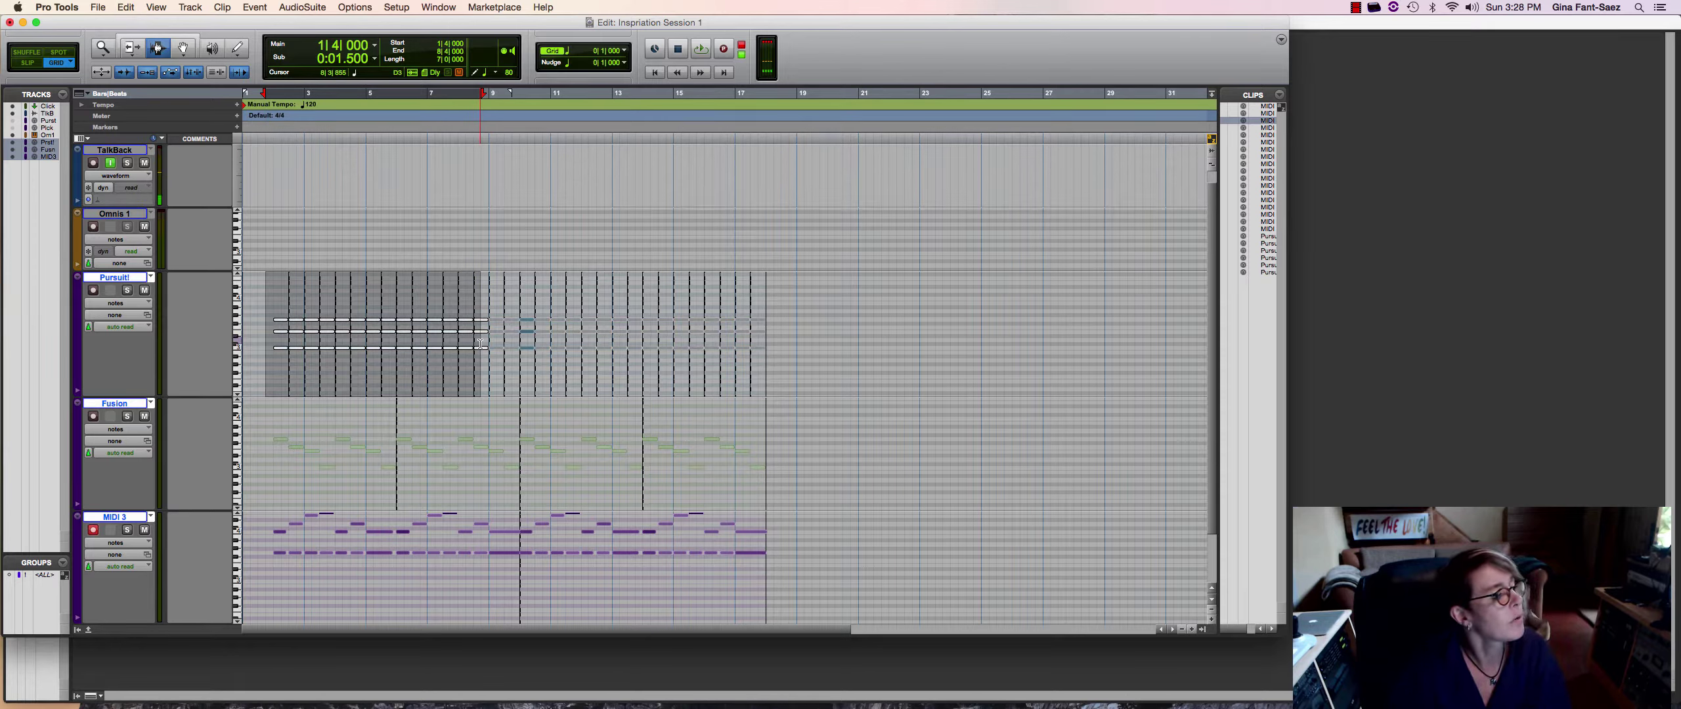
key(super+shift+z)
click(268, 349)
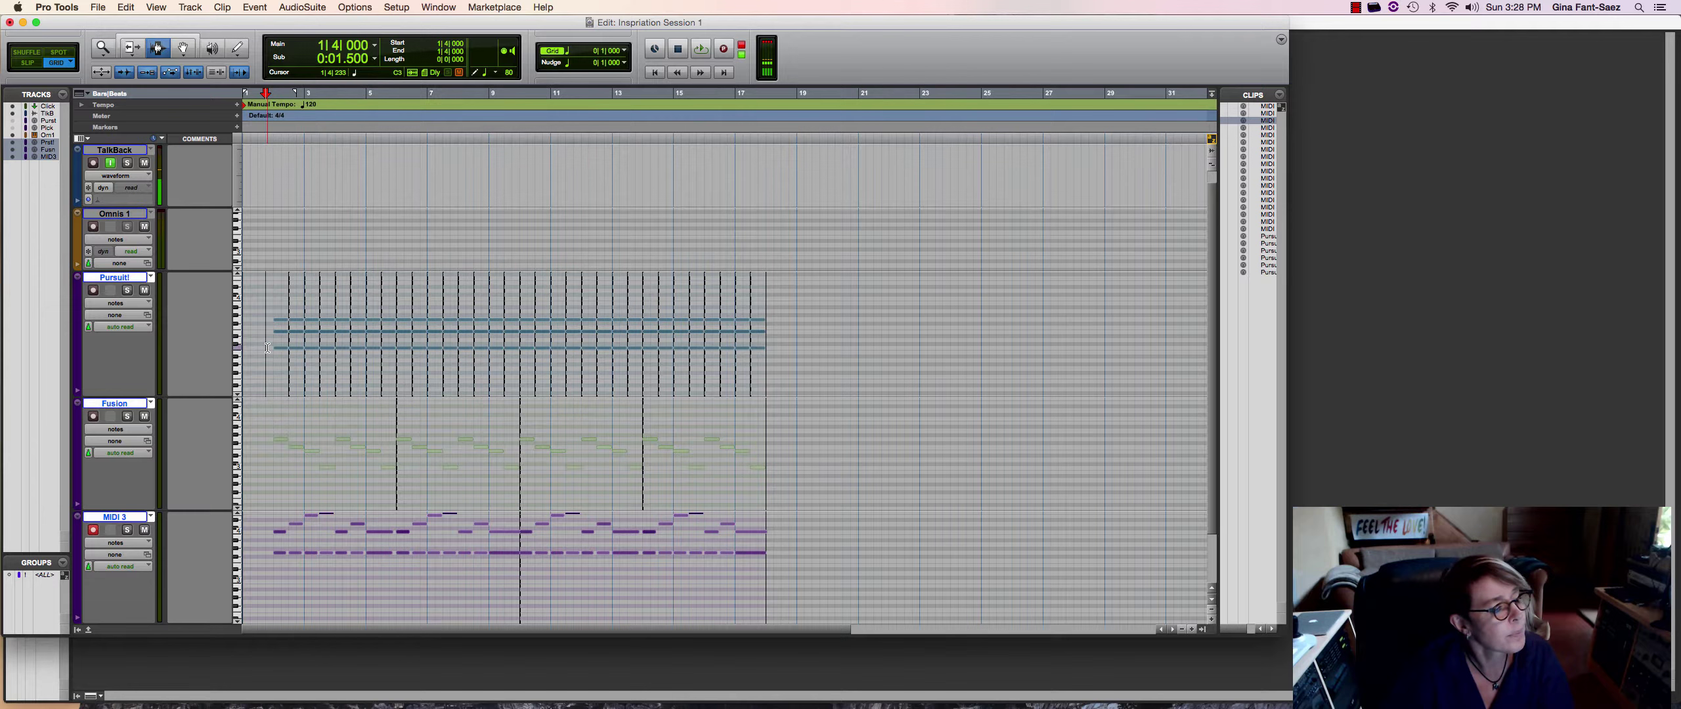
Grey out the MIDI 3 bass notes from 1|4 to 9|3, then move the insertion point to bar 12
click(269, 446)
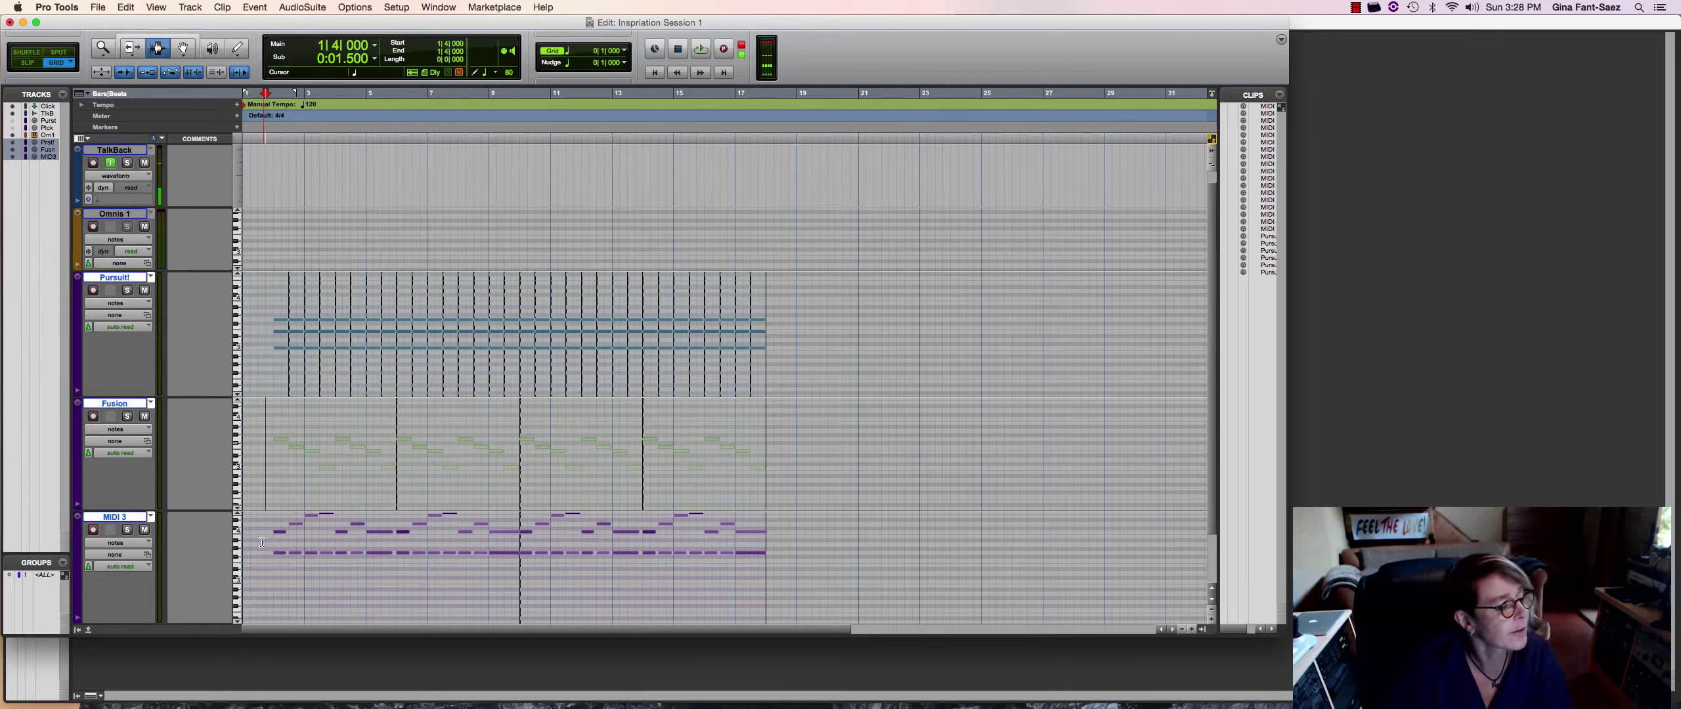
drag(262, 542, 505, 554)
key(shift+slash)
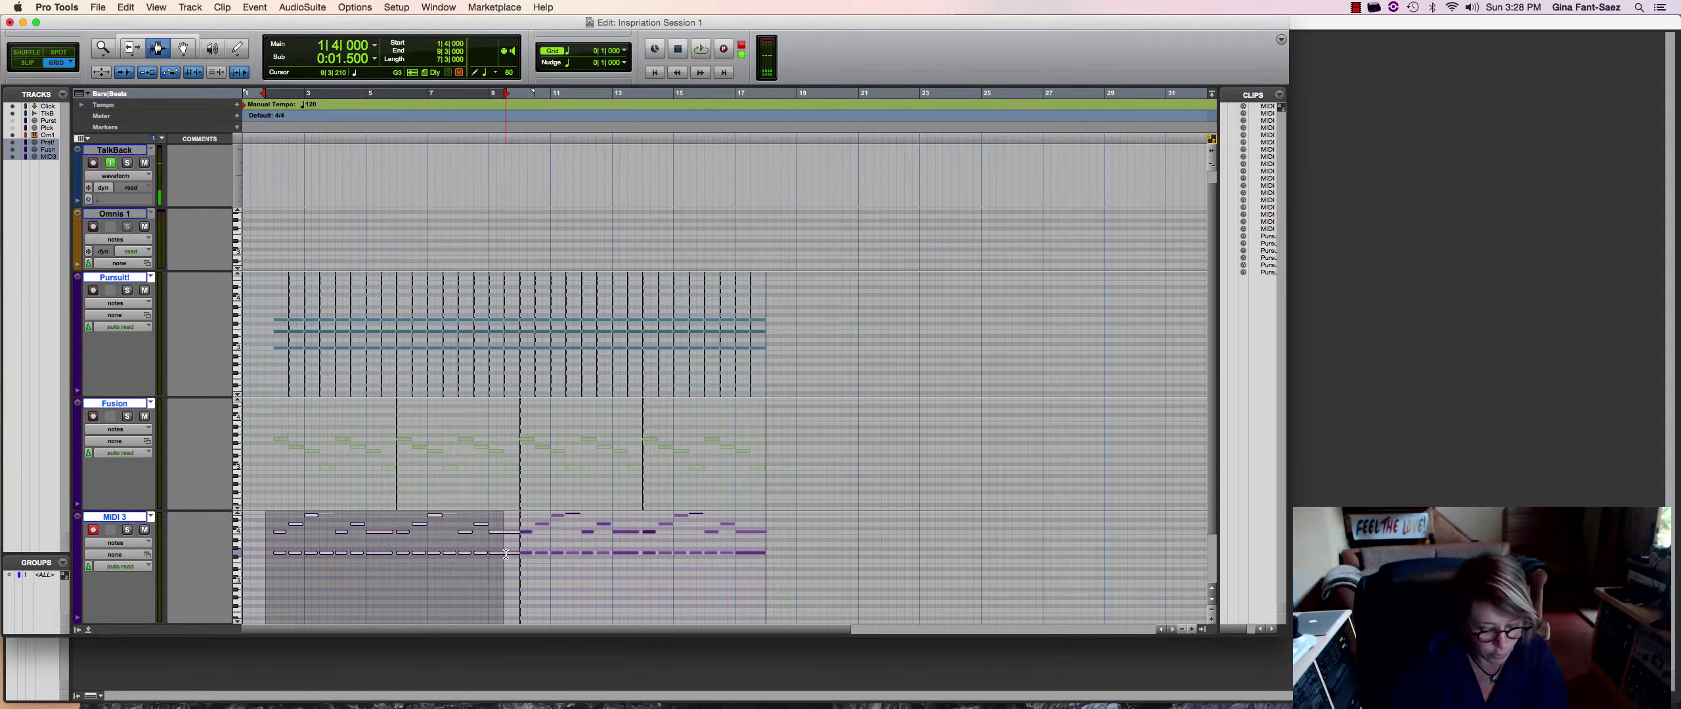
key(super+c)
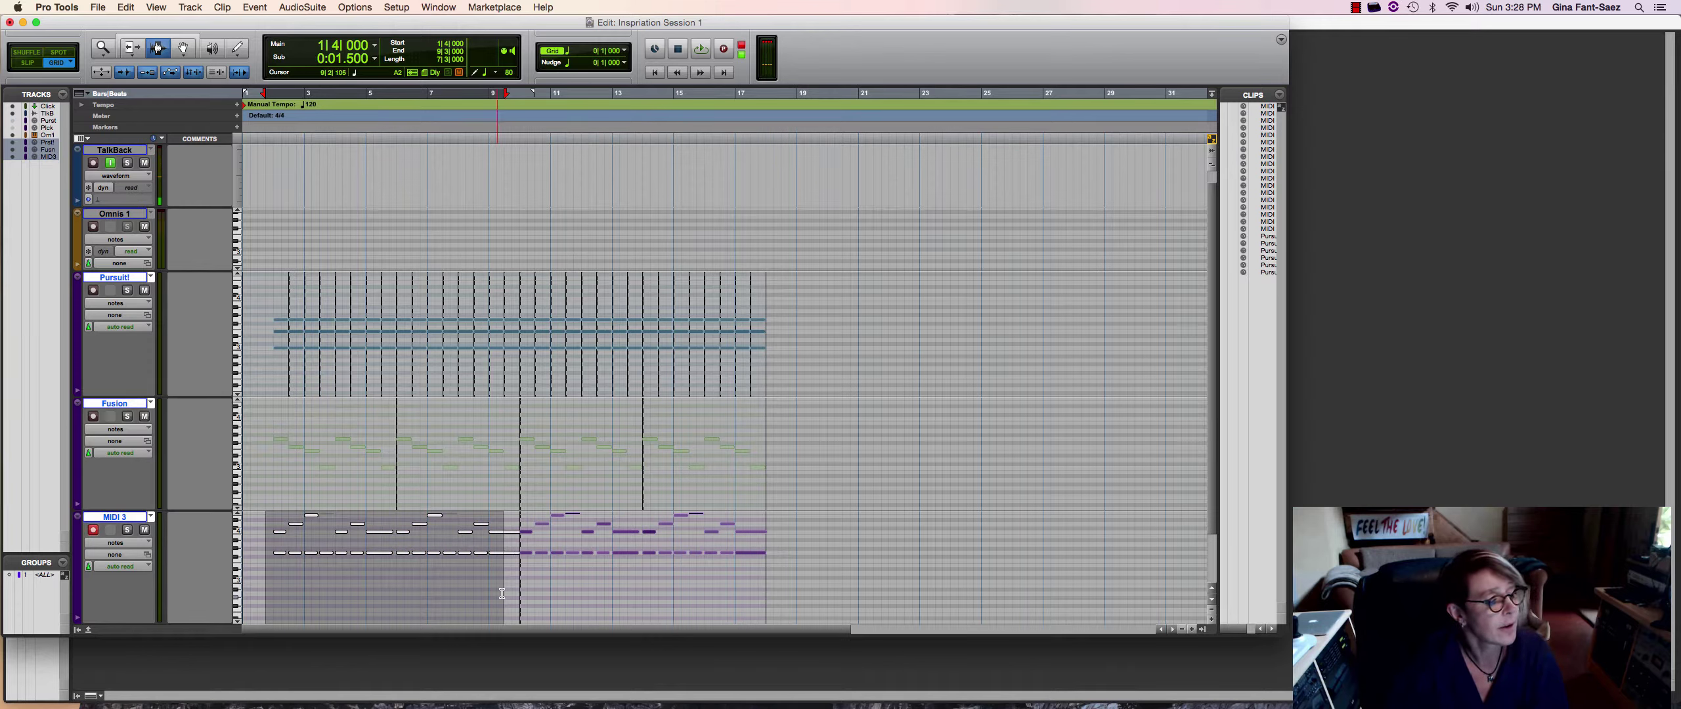
click(503, 587)
click(583, 567)
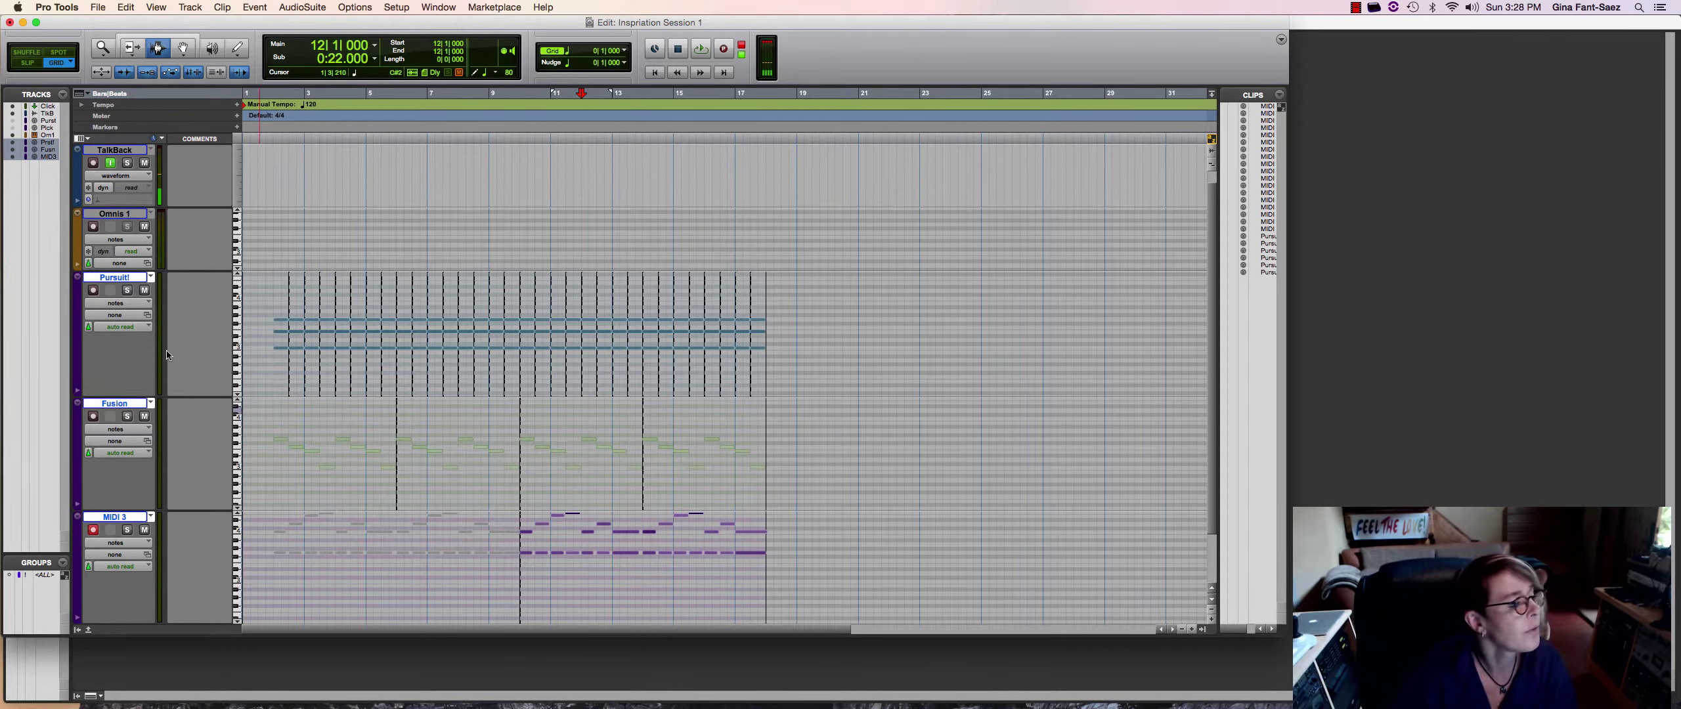
Leave Pursuit!'s input choices unchanged and zoom in on the opening bars from bar 2
click(118, 316)
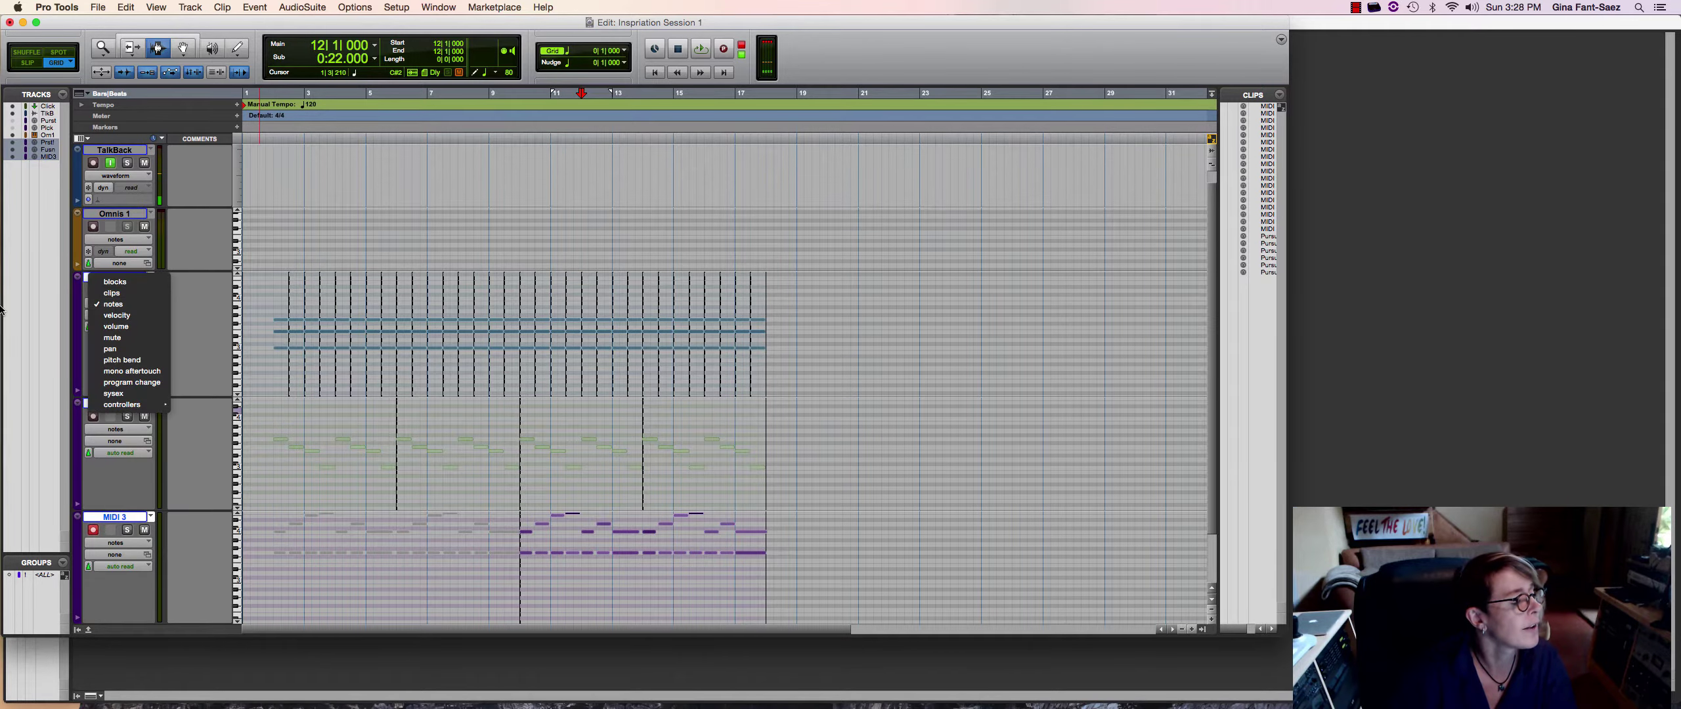
click(113, 319)
click(276, 336)
key(super+bracketright)
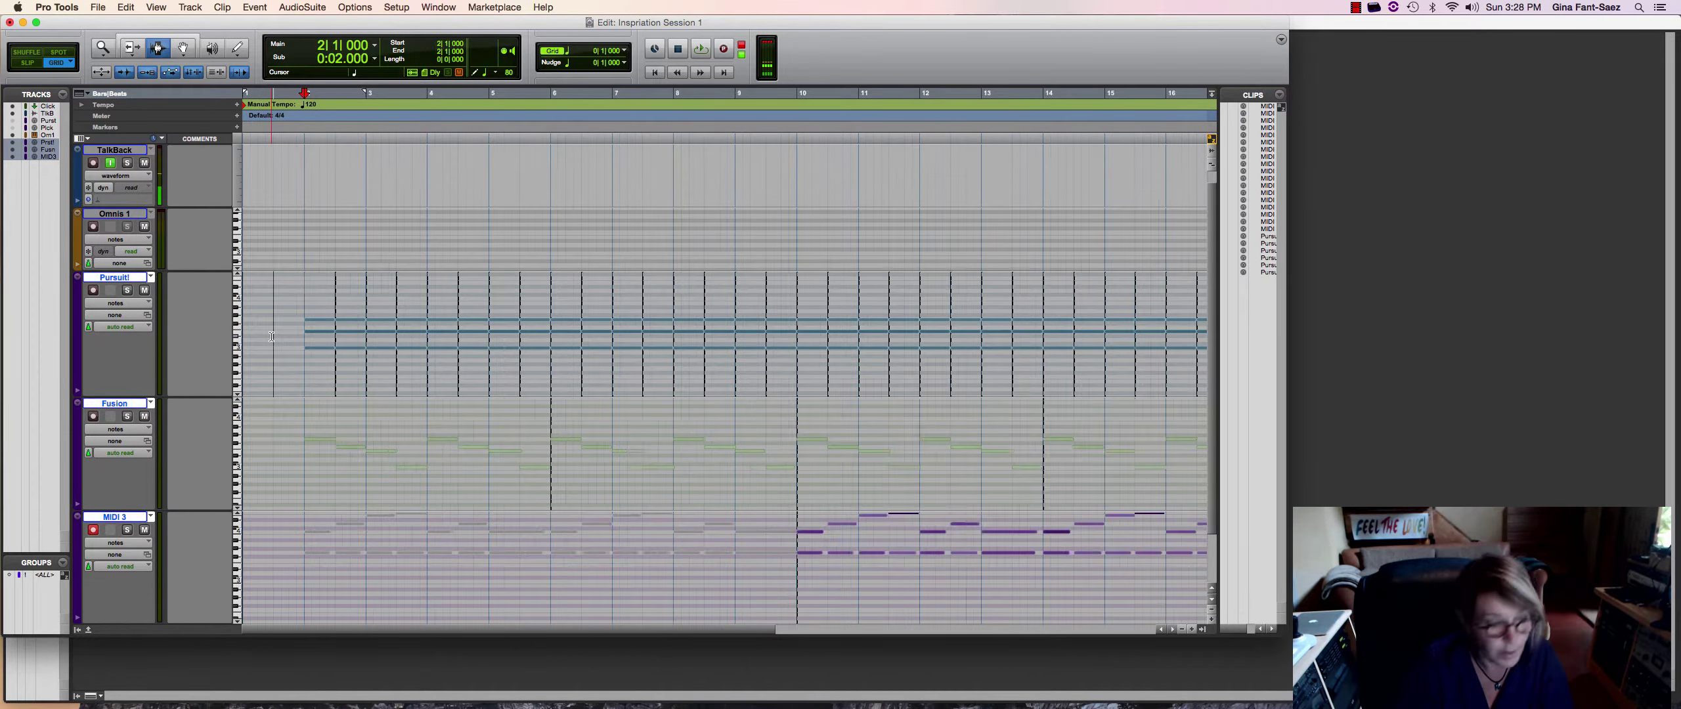
key(super+bracketright)
Select Pursuit! from 1|1 to 2|3, zoom closer, then zoom back out to bars 1–31
drag(244, 338, 428, 343)
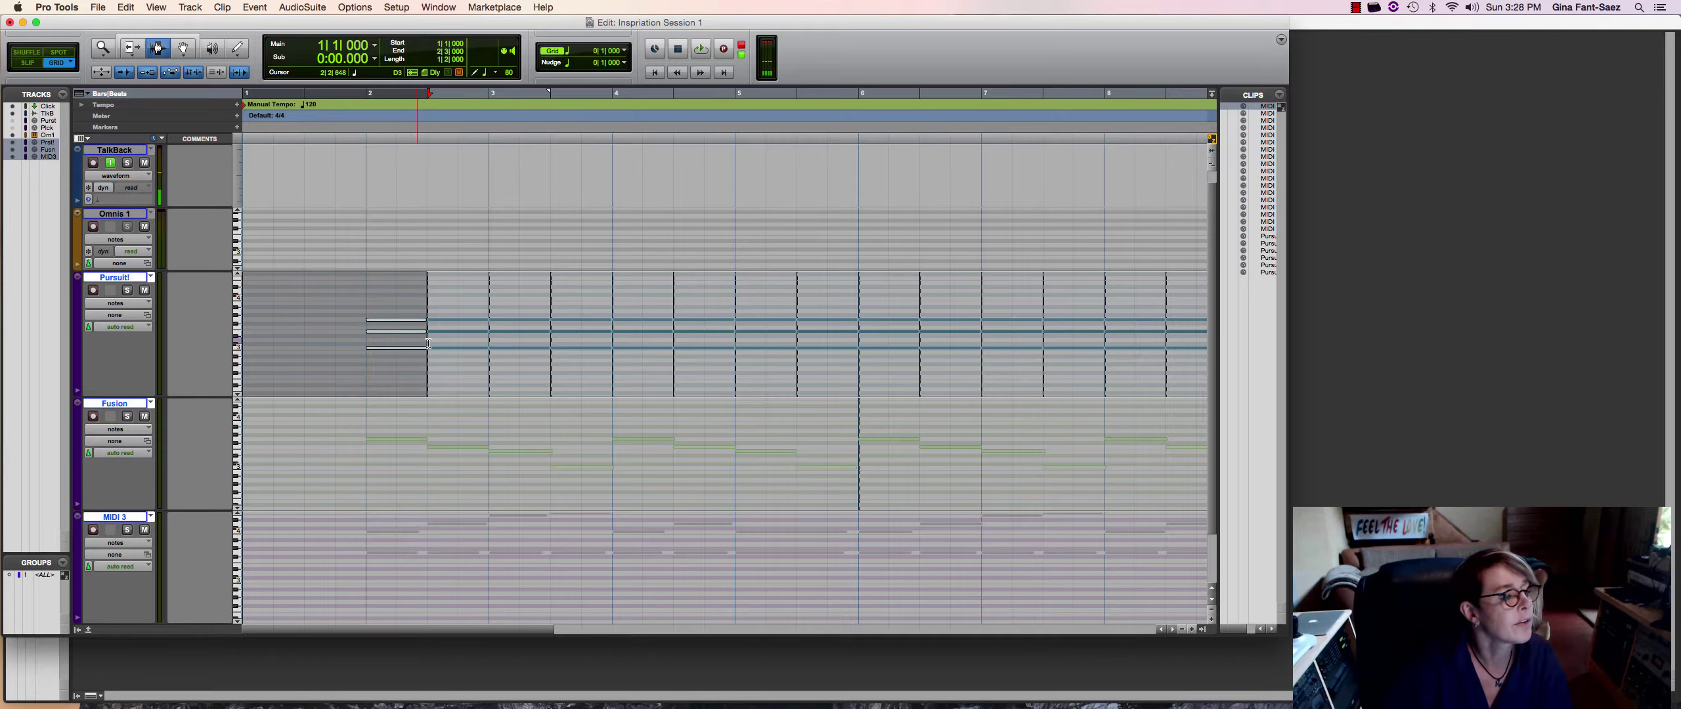
key(super+bracketright)
key(super+bracketright)
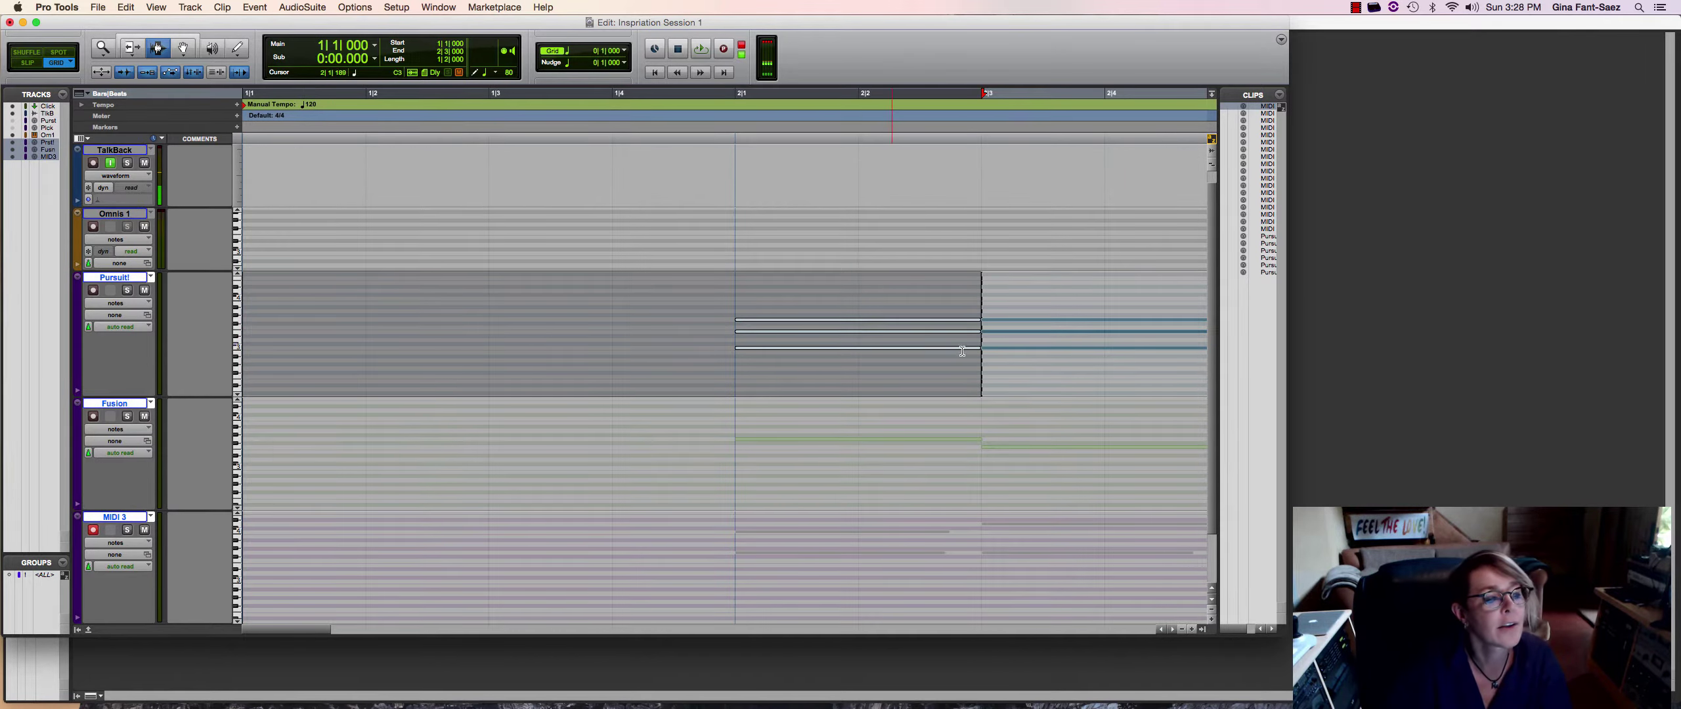
click(982, 355)
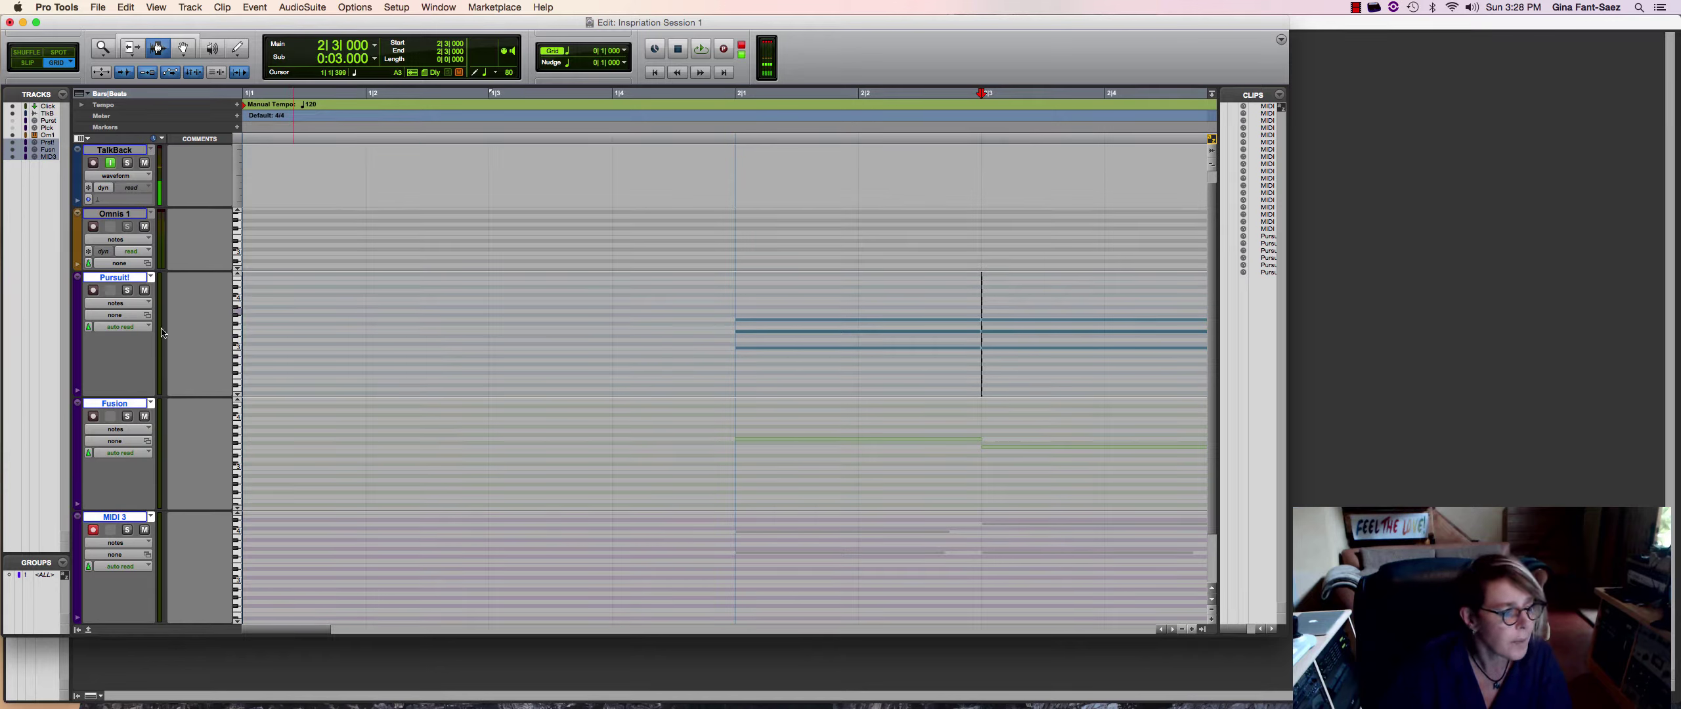
key(super+bracketleft)
key(super+bracketleft)
key(super+bracketleft)
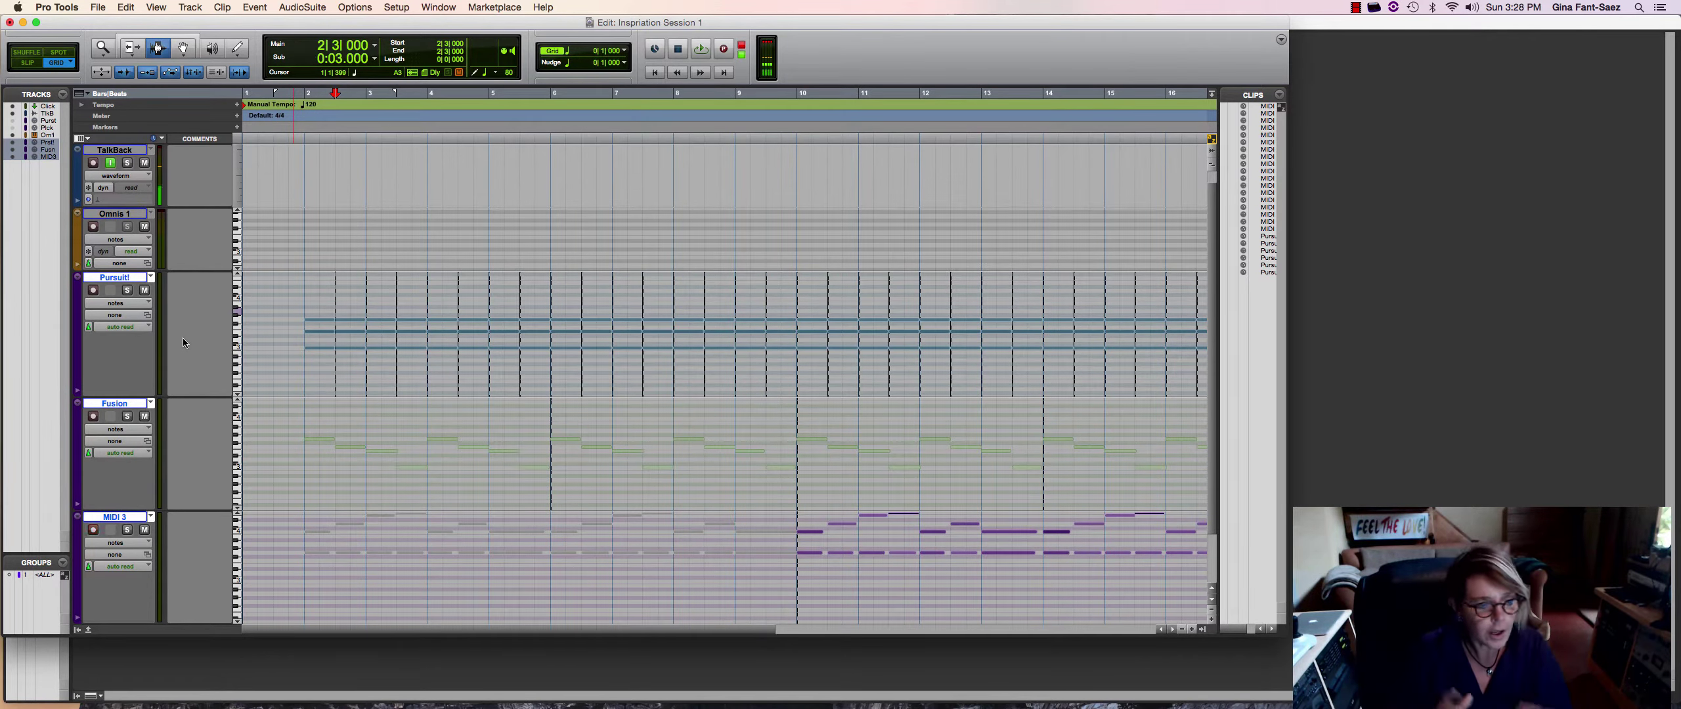
key(super+bracketleft)
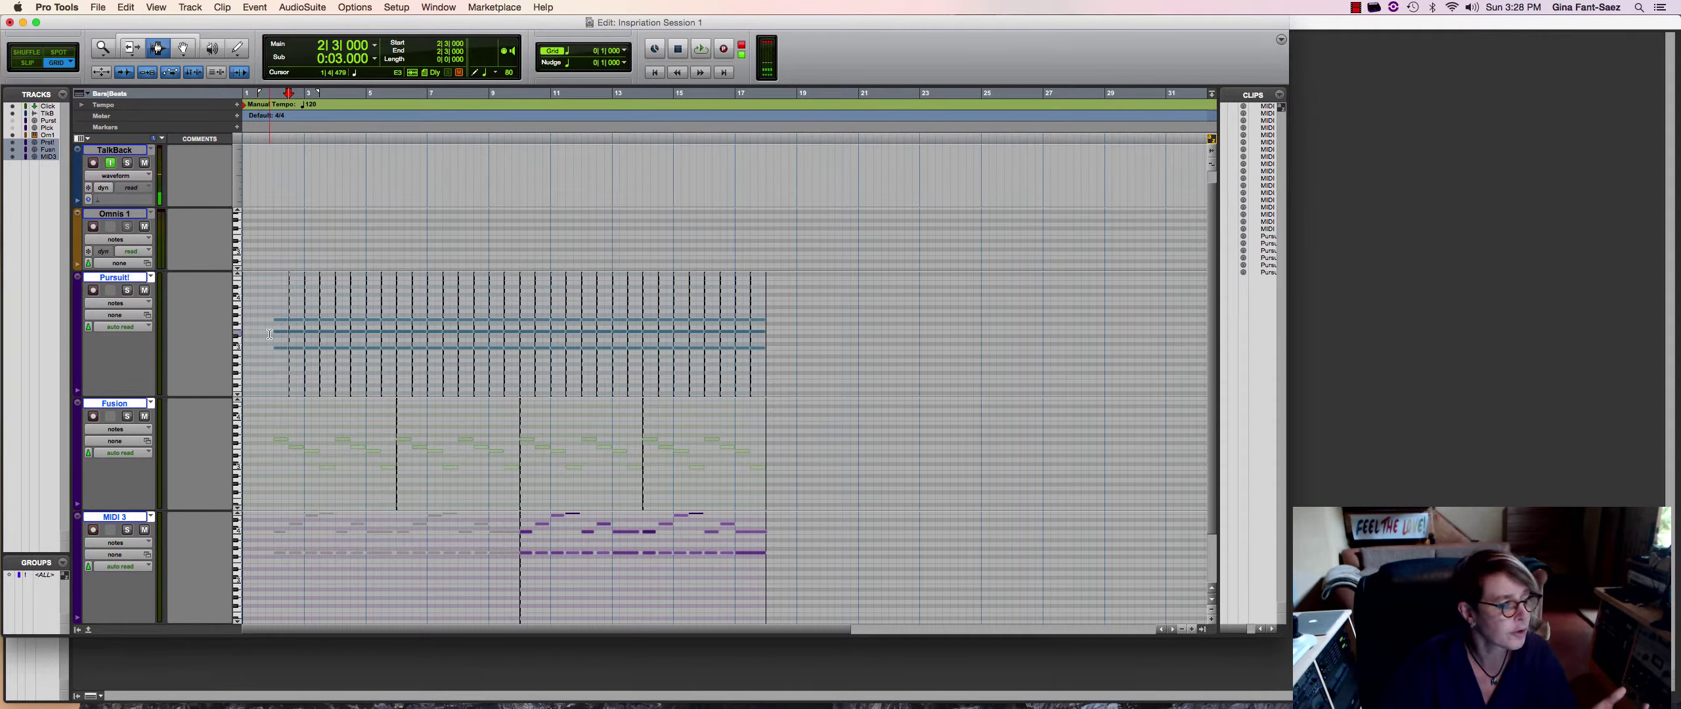
Duplicate the Pursuit! playlist and name the copy 'Pursuit Ed'
click(151, 278)
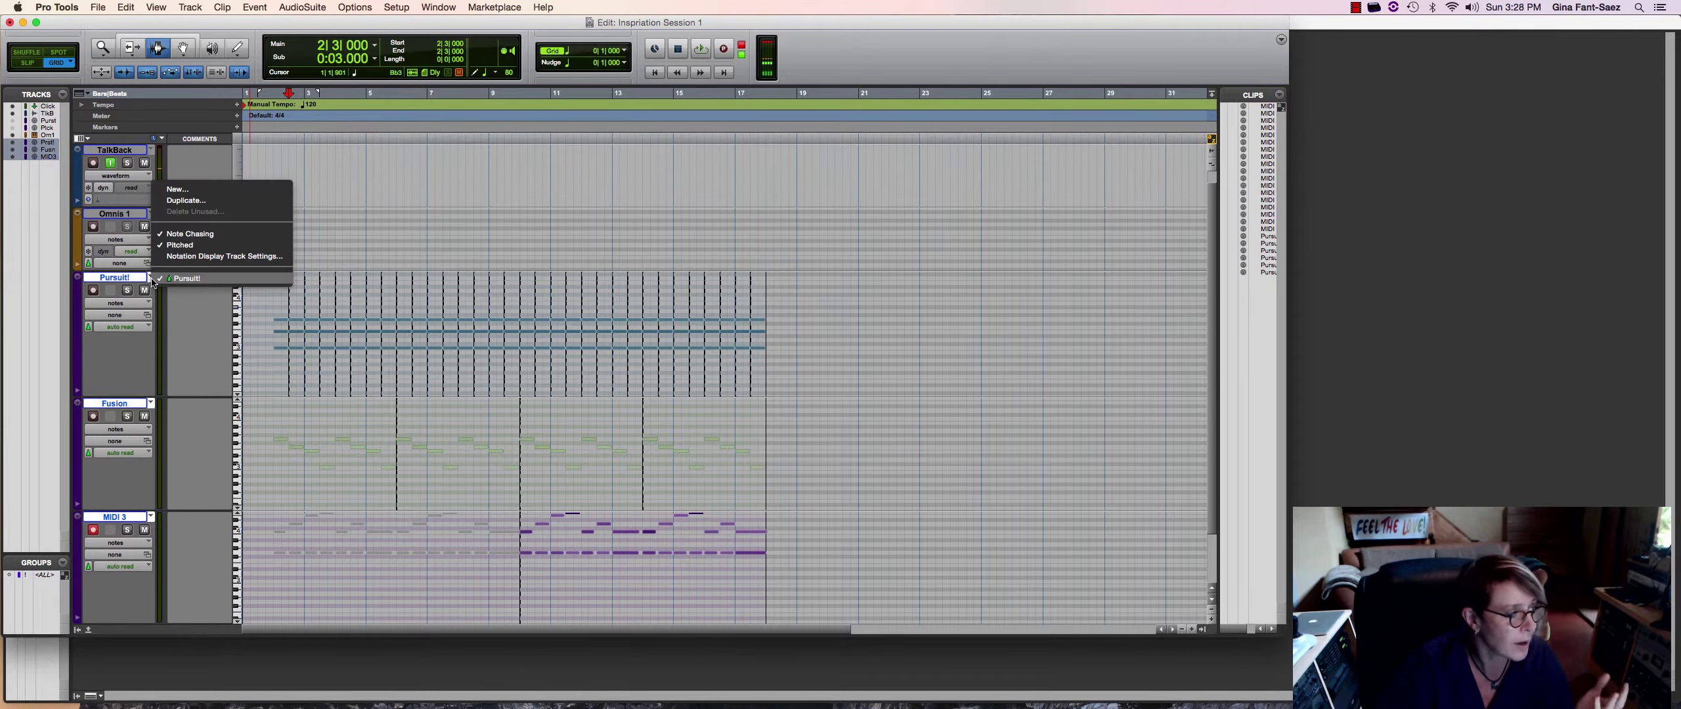
click(188, 200)
key(BackSpace)
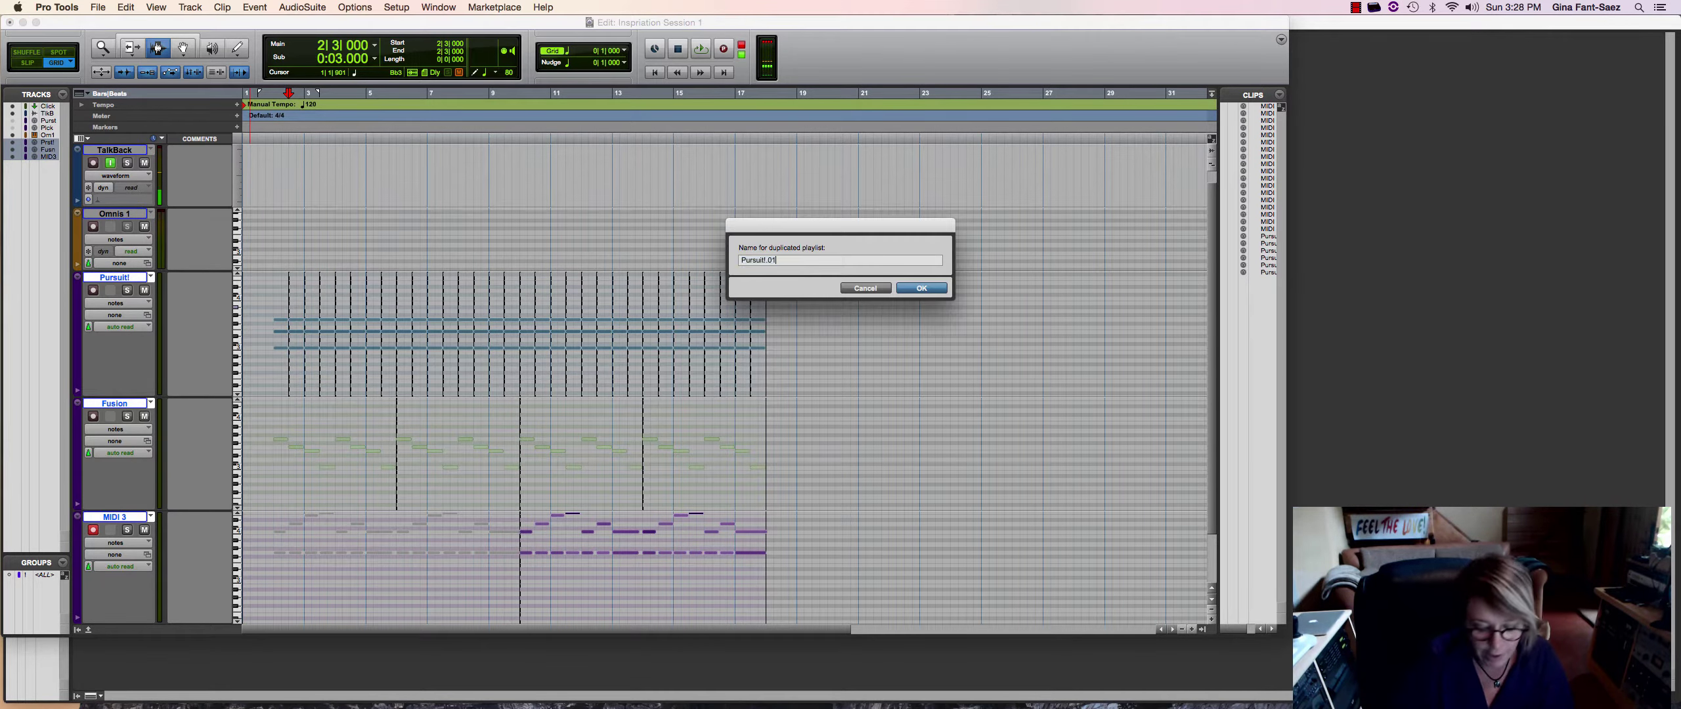
text(El)
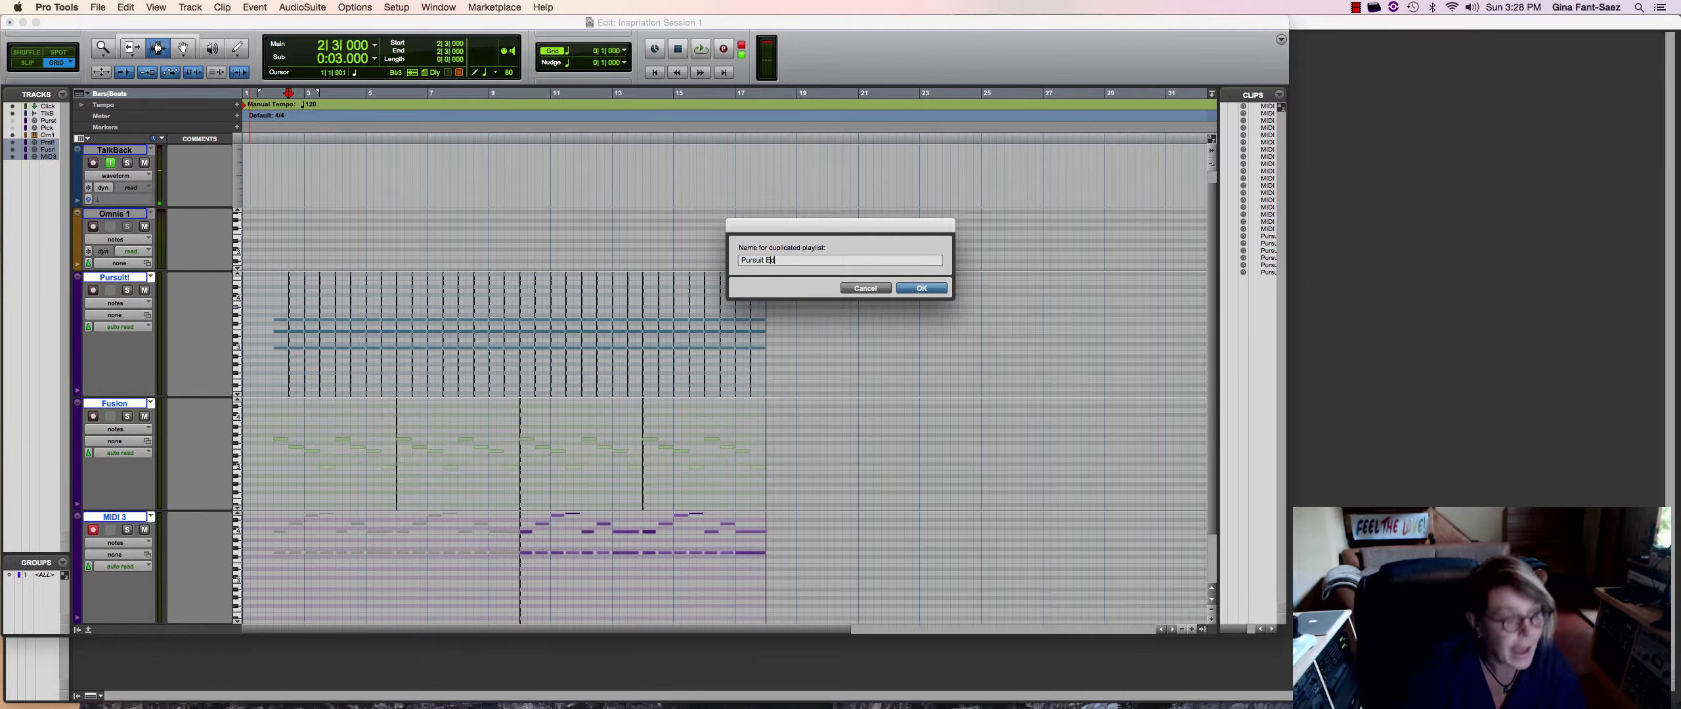
key(Return)
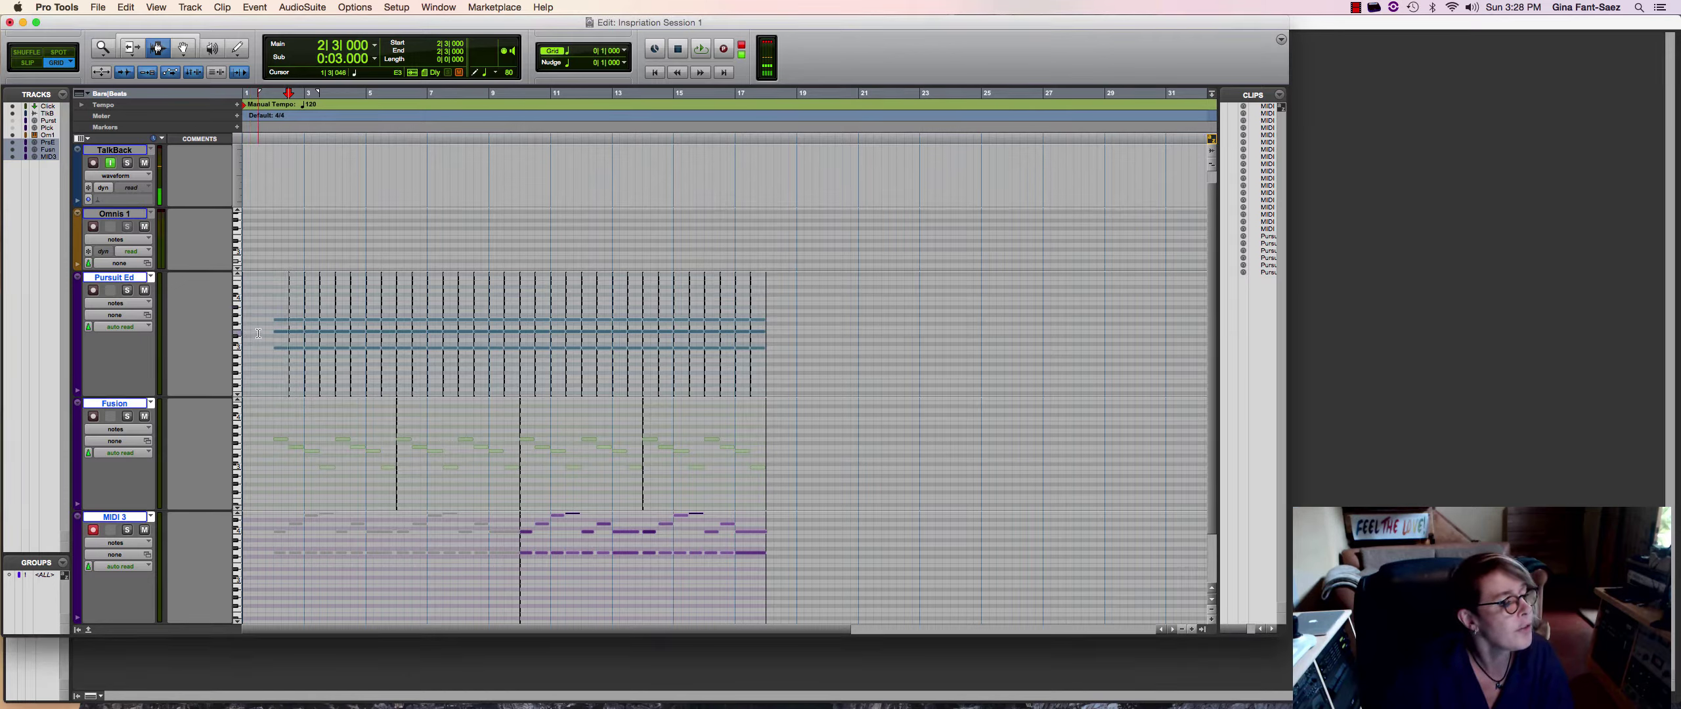
Delete the Pursuit Ed arpeggio notes in bars 1–8
drag(257, 343, 479, 351)
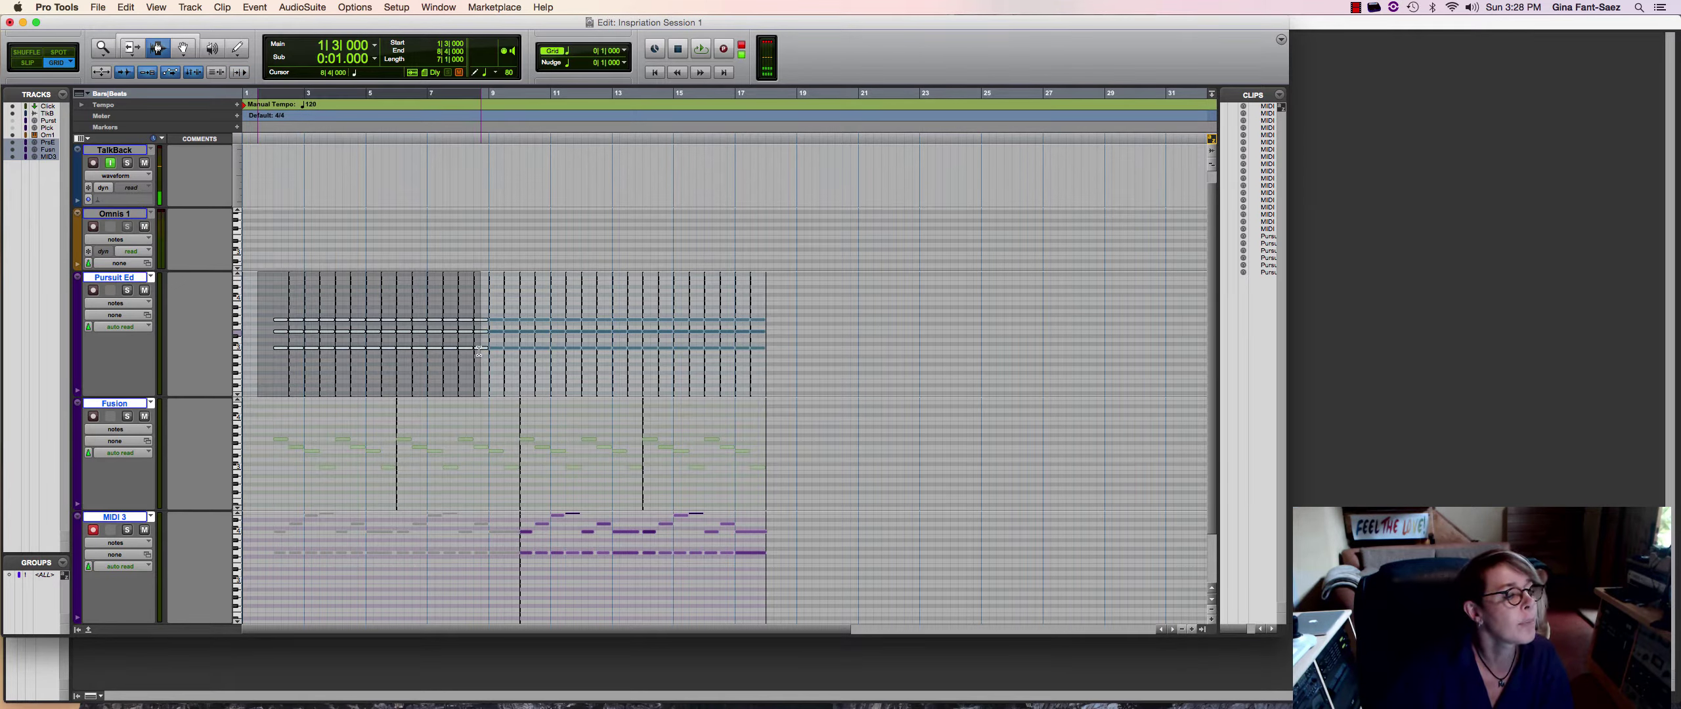
key(Delete)
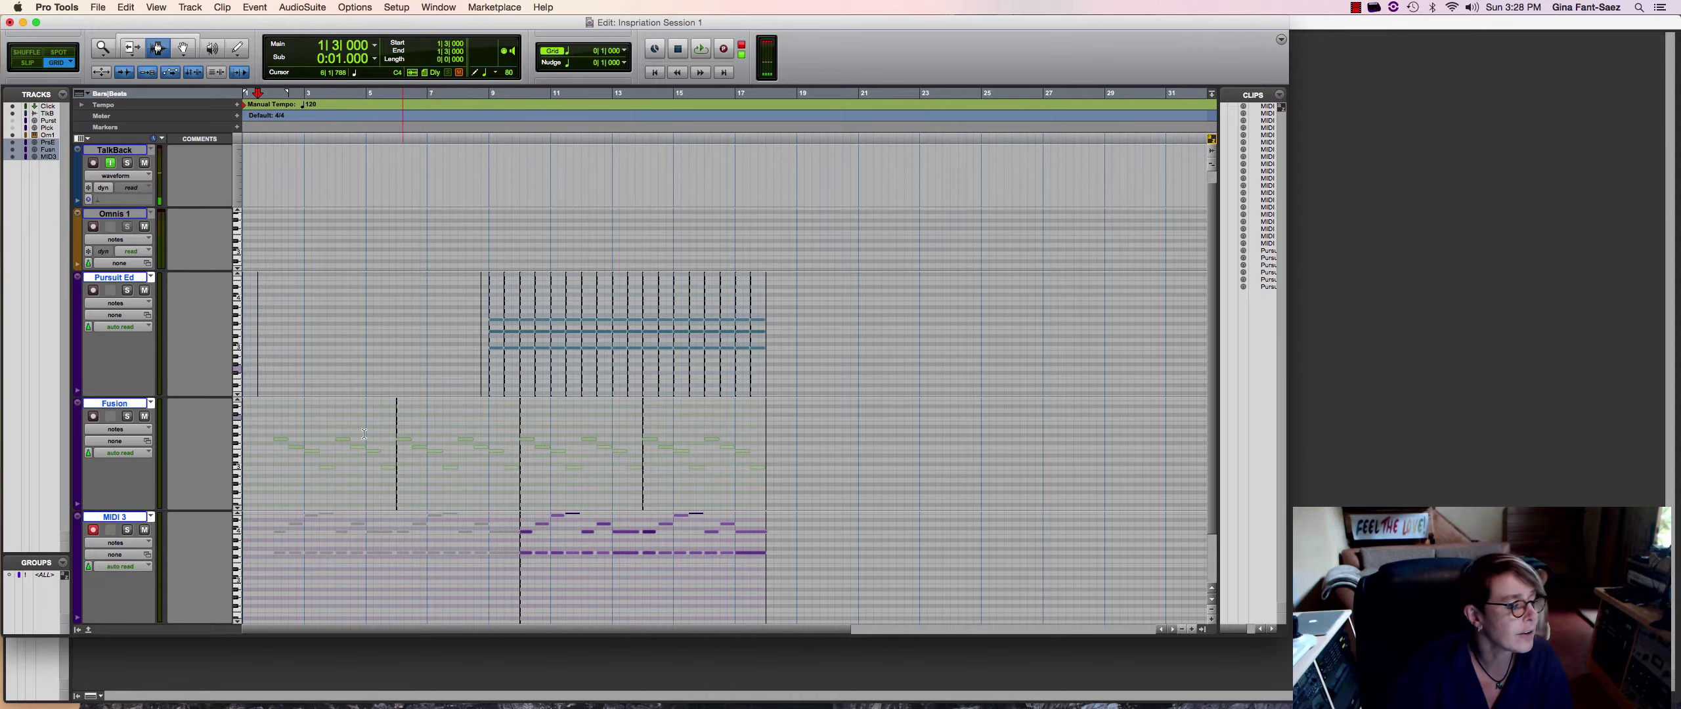
click(264, 461)
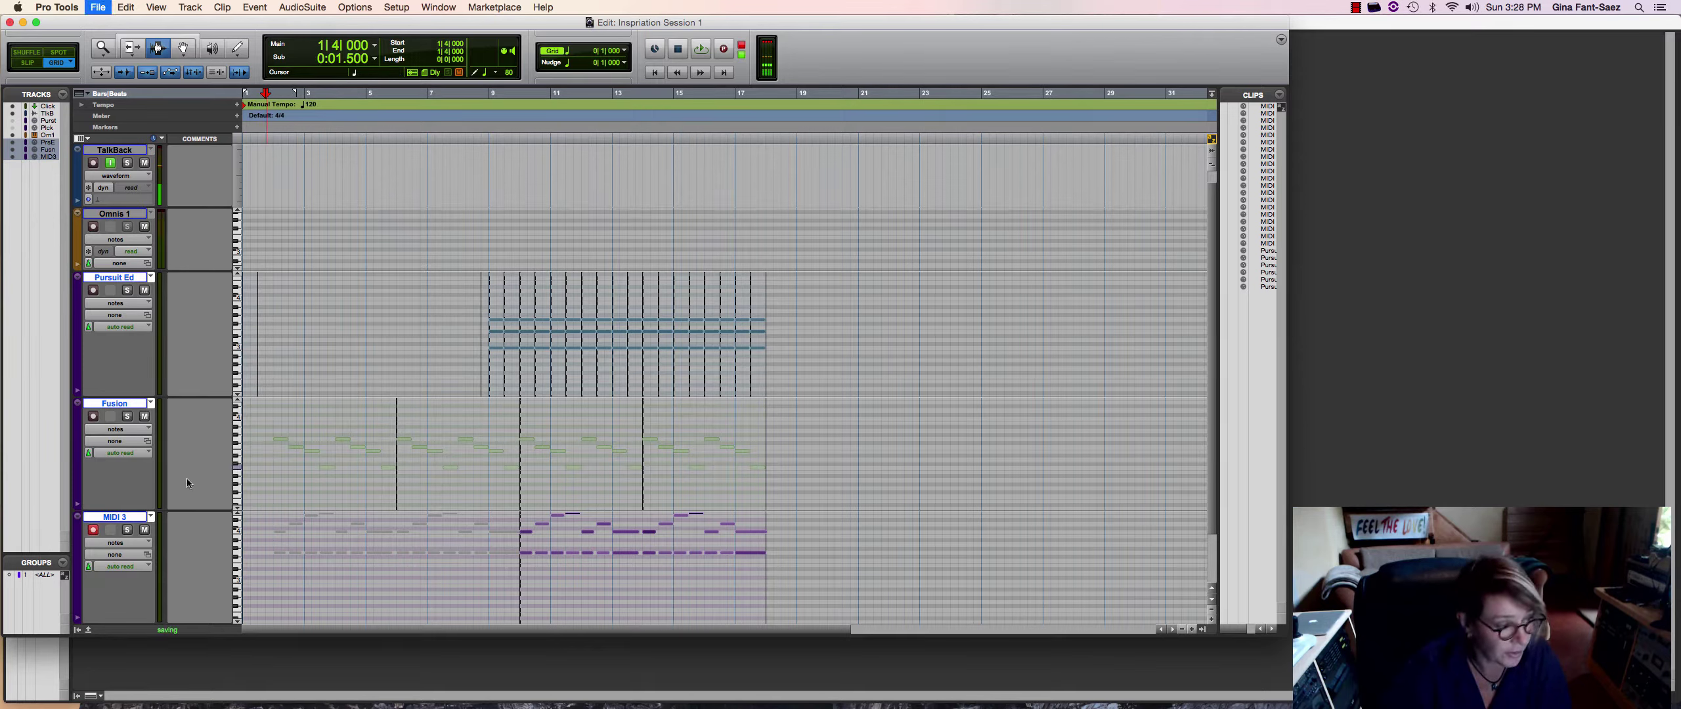
Rename the MIDI 3 track to Pad and play the session briefly
double_click(128, 519)
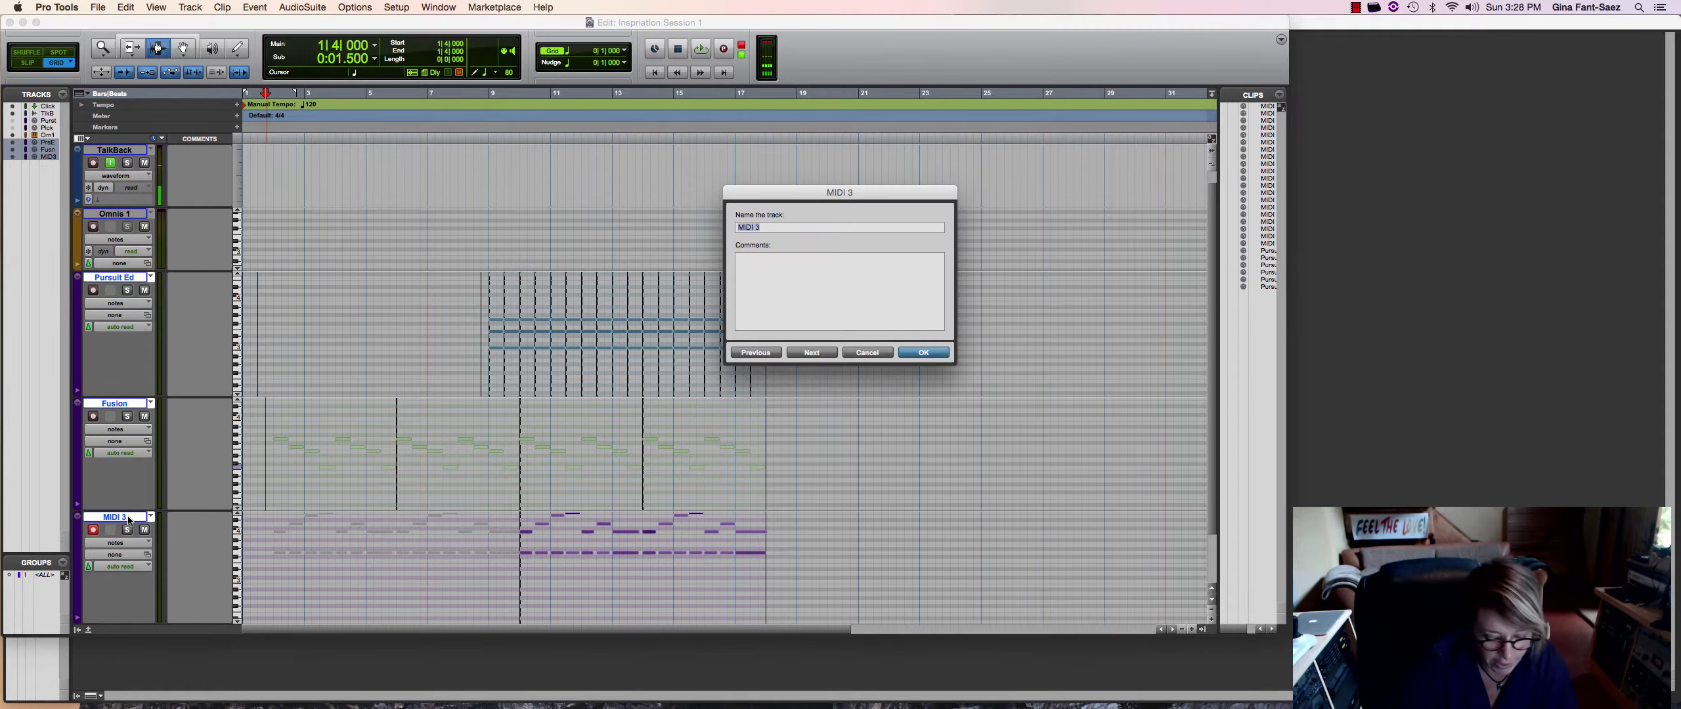
key(Return)
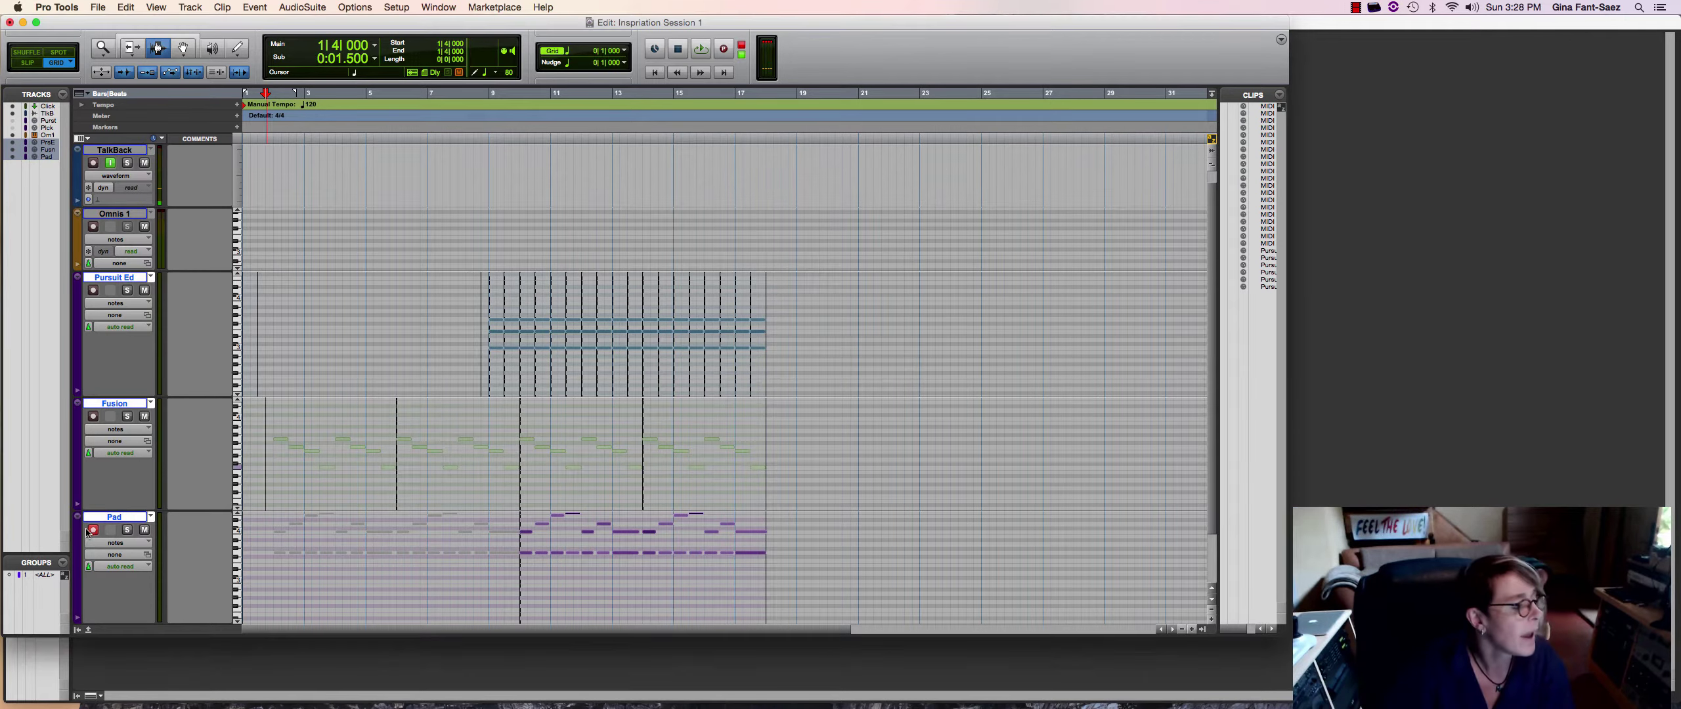
key(space)
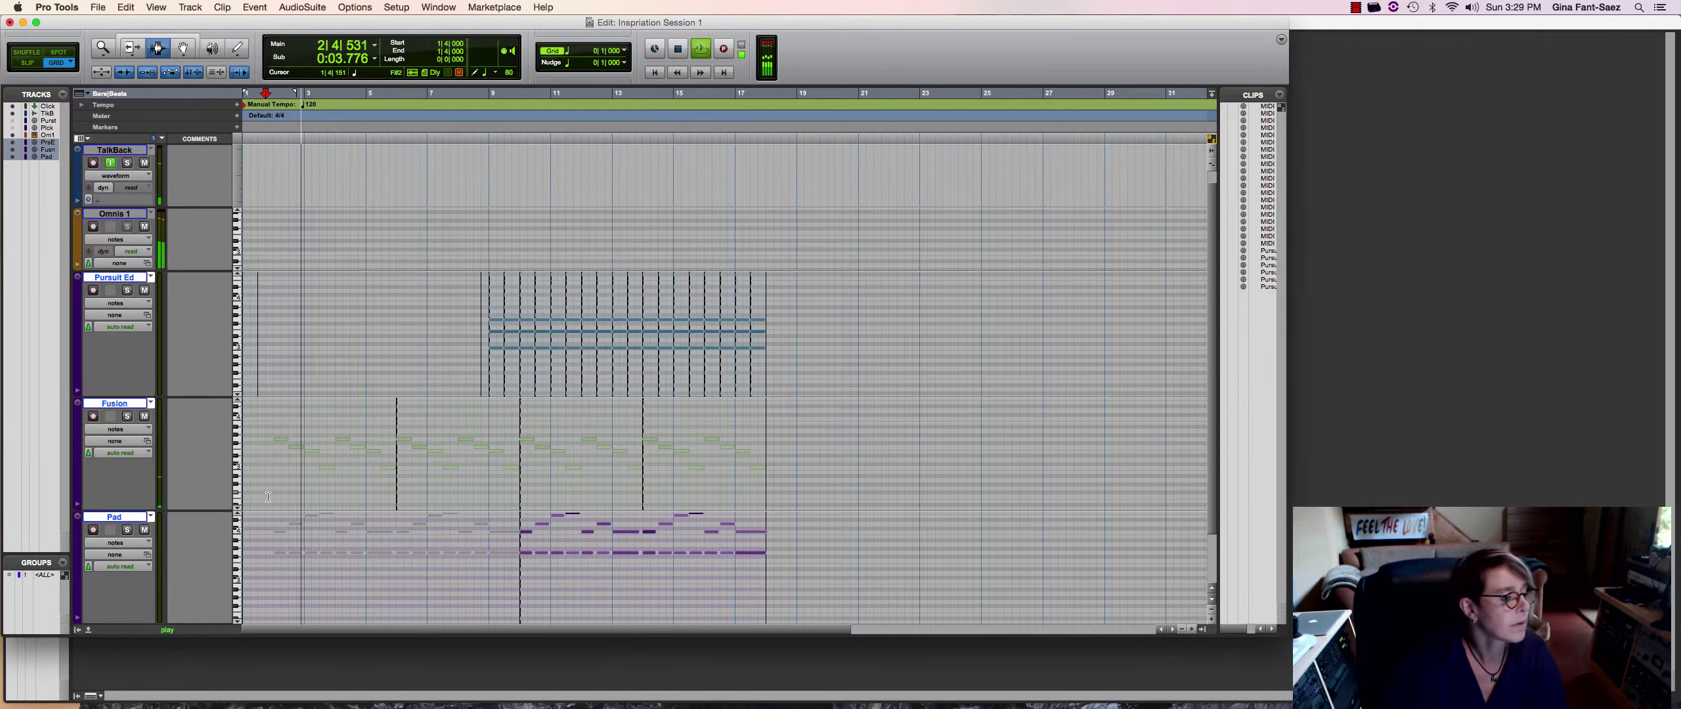
key(space)
Quantize the Pad notes from 1|4 to 9|3 and play the parts back
drag(269, 539, 503, 546)
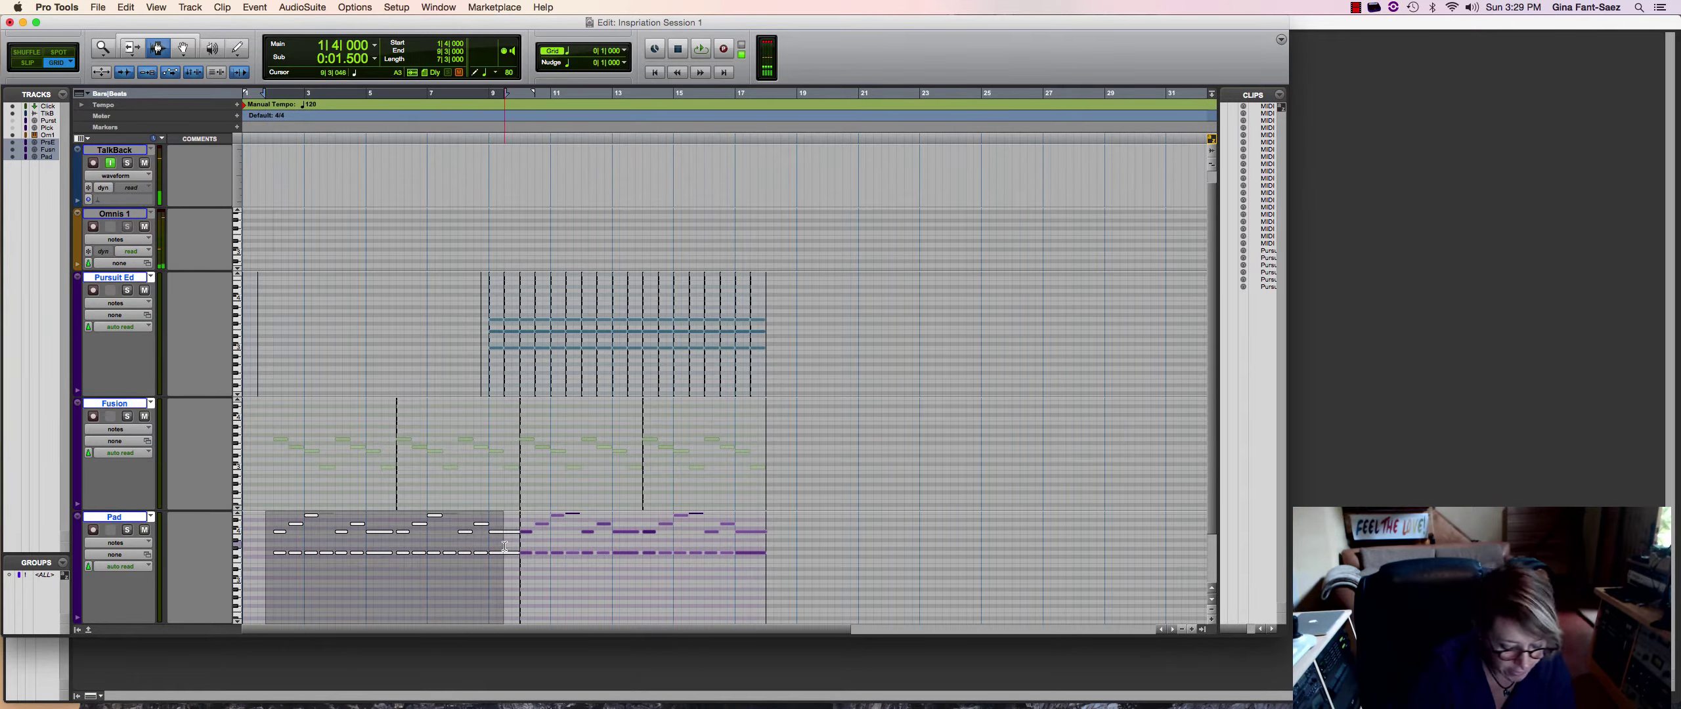
key(super+c)
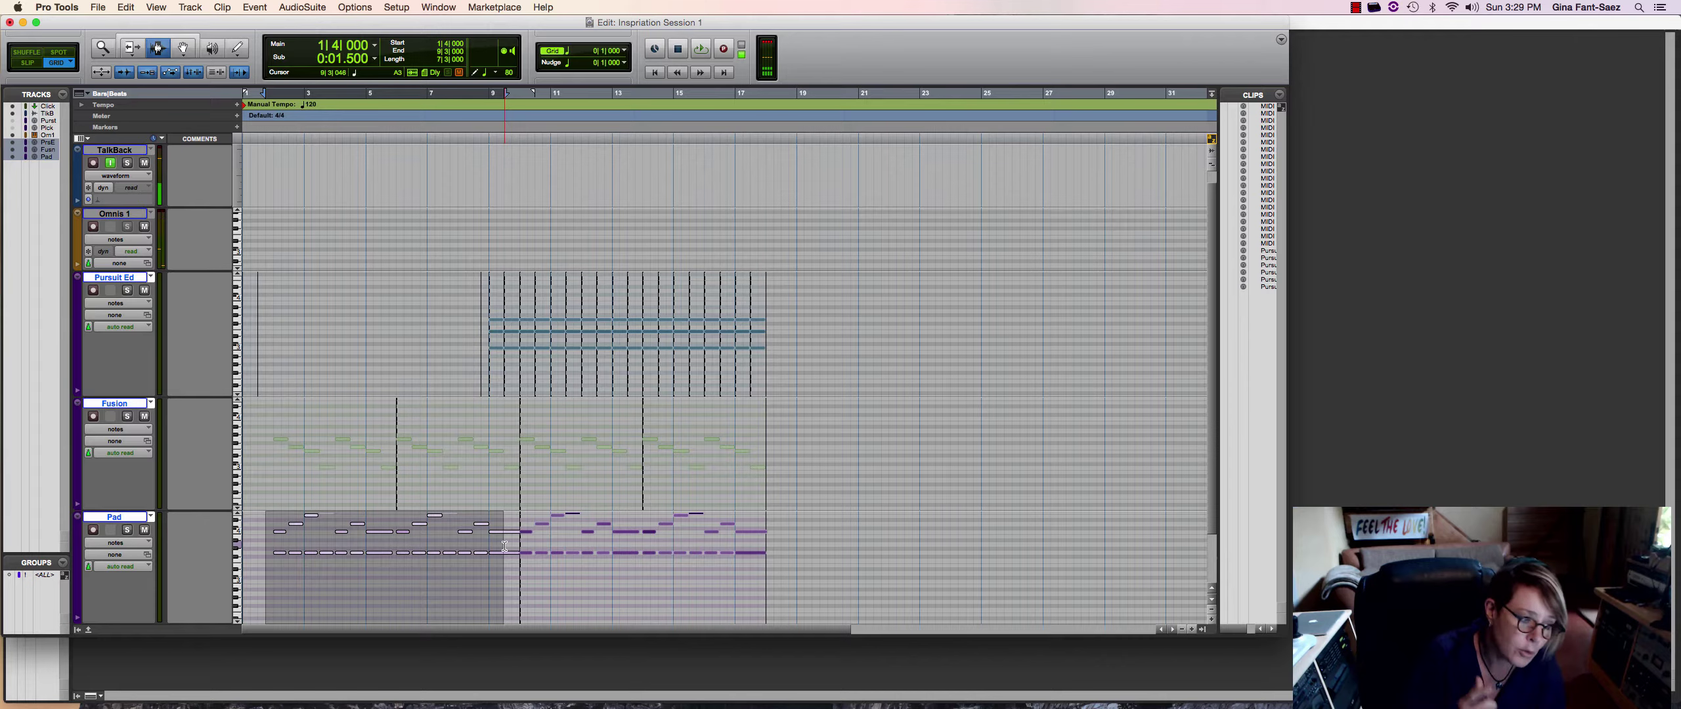
click(257, 536)
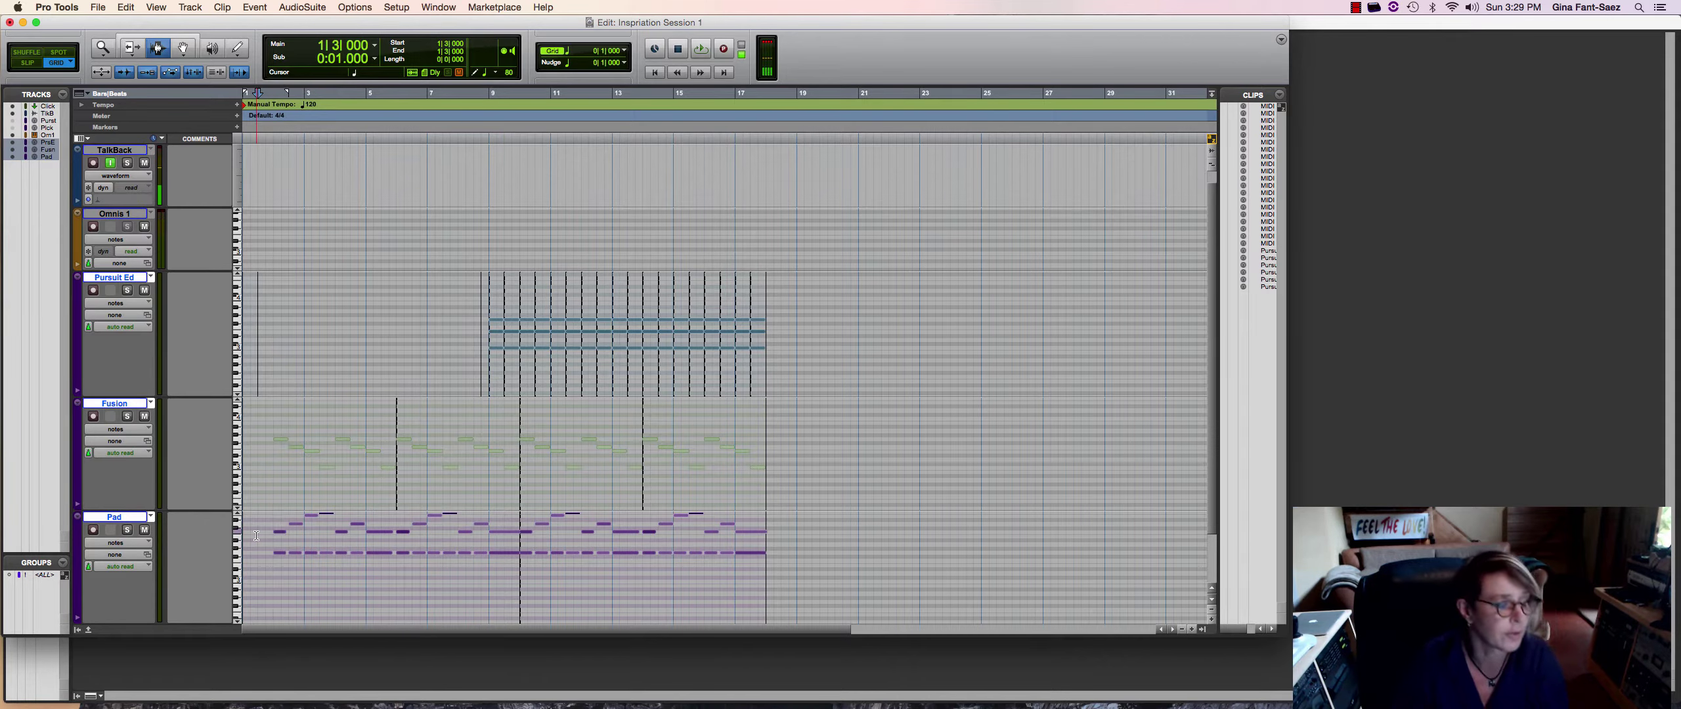
key(space)
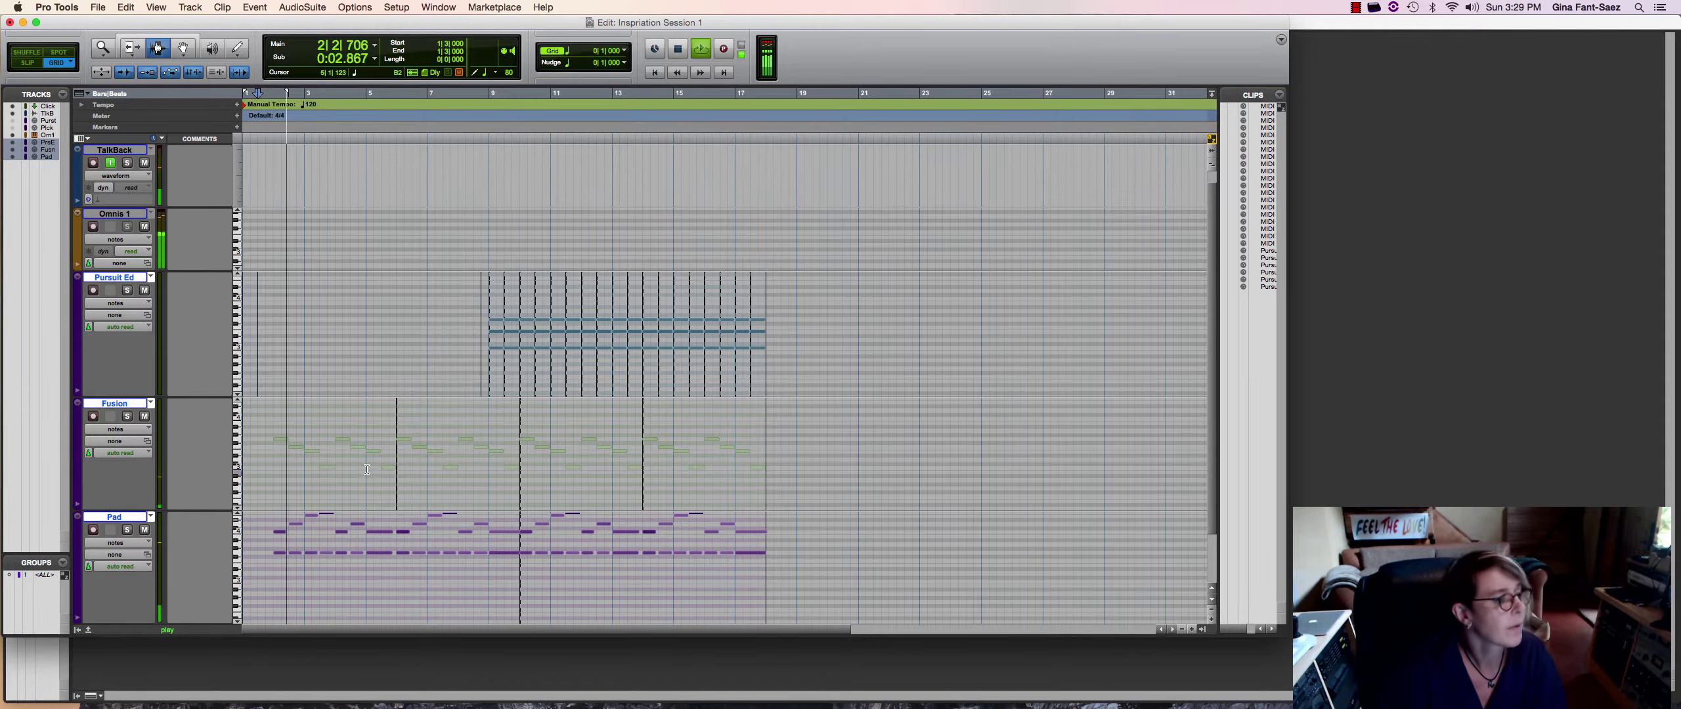
Mute the Click track and delete the short Pursuit Ed clip near bar 9
scroll(162, 205, up, 1)
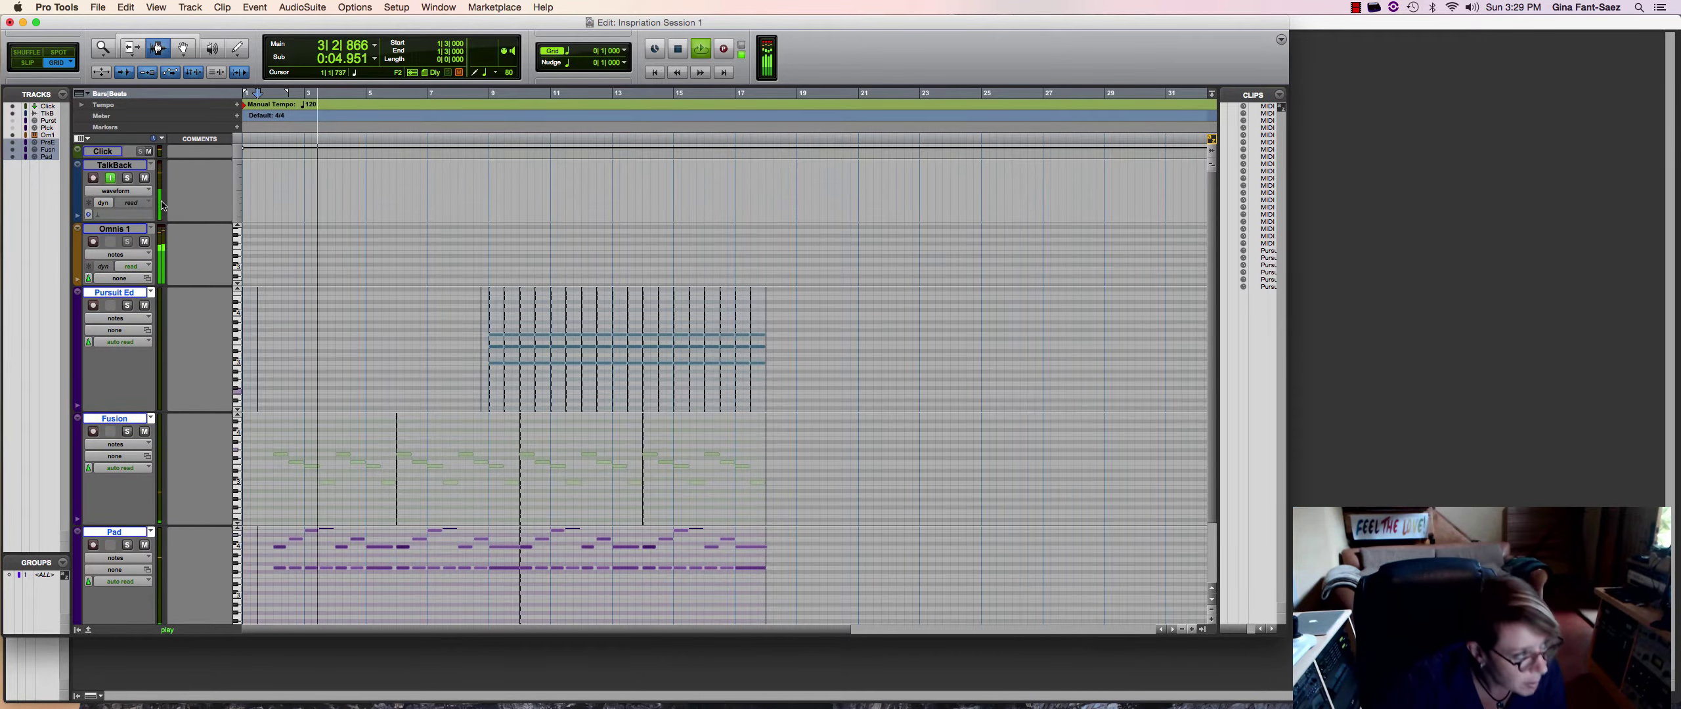
click(149, 152)
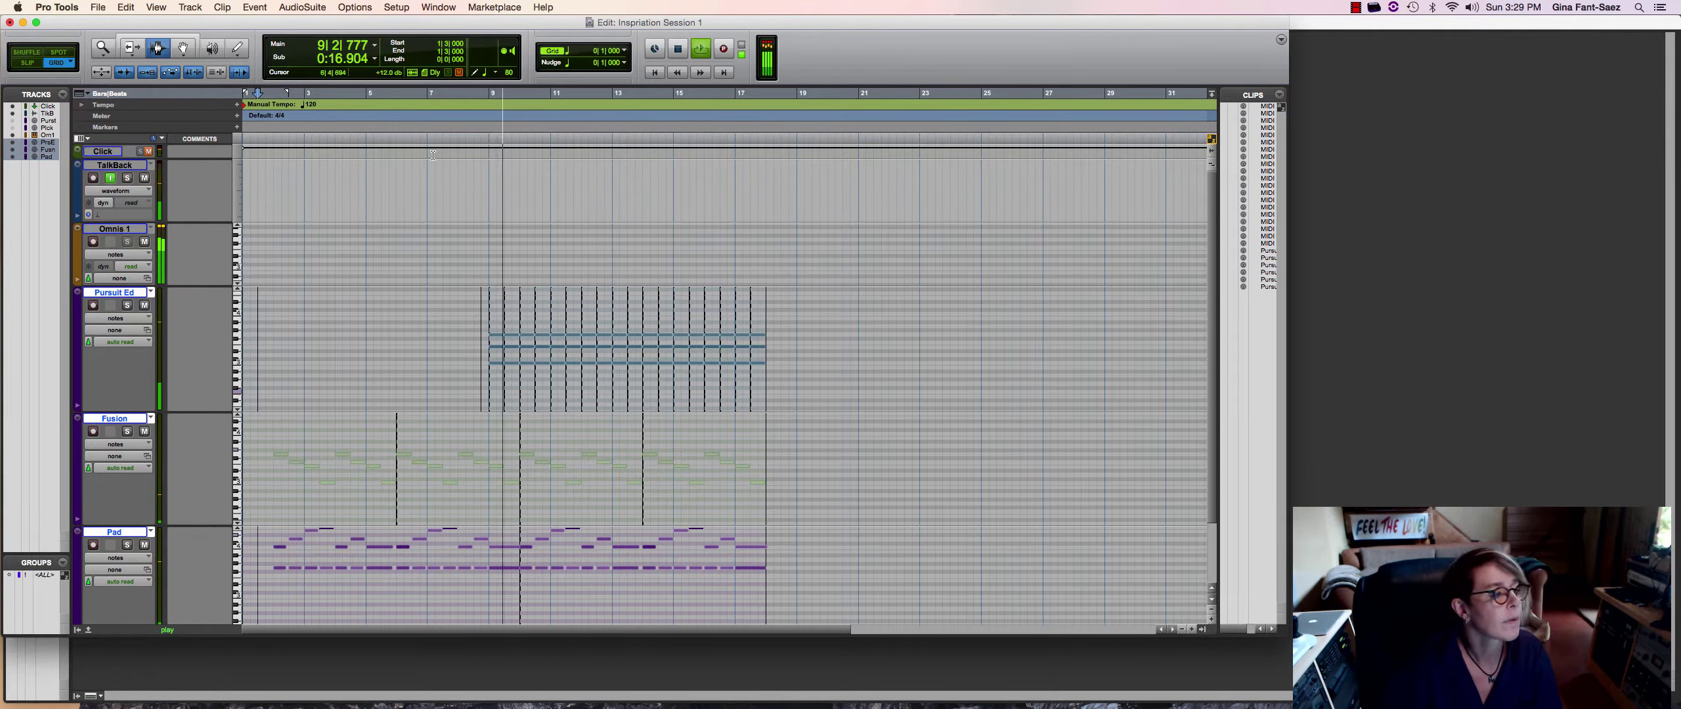
double_click(492, 348)
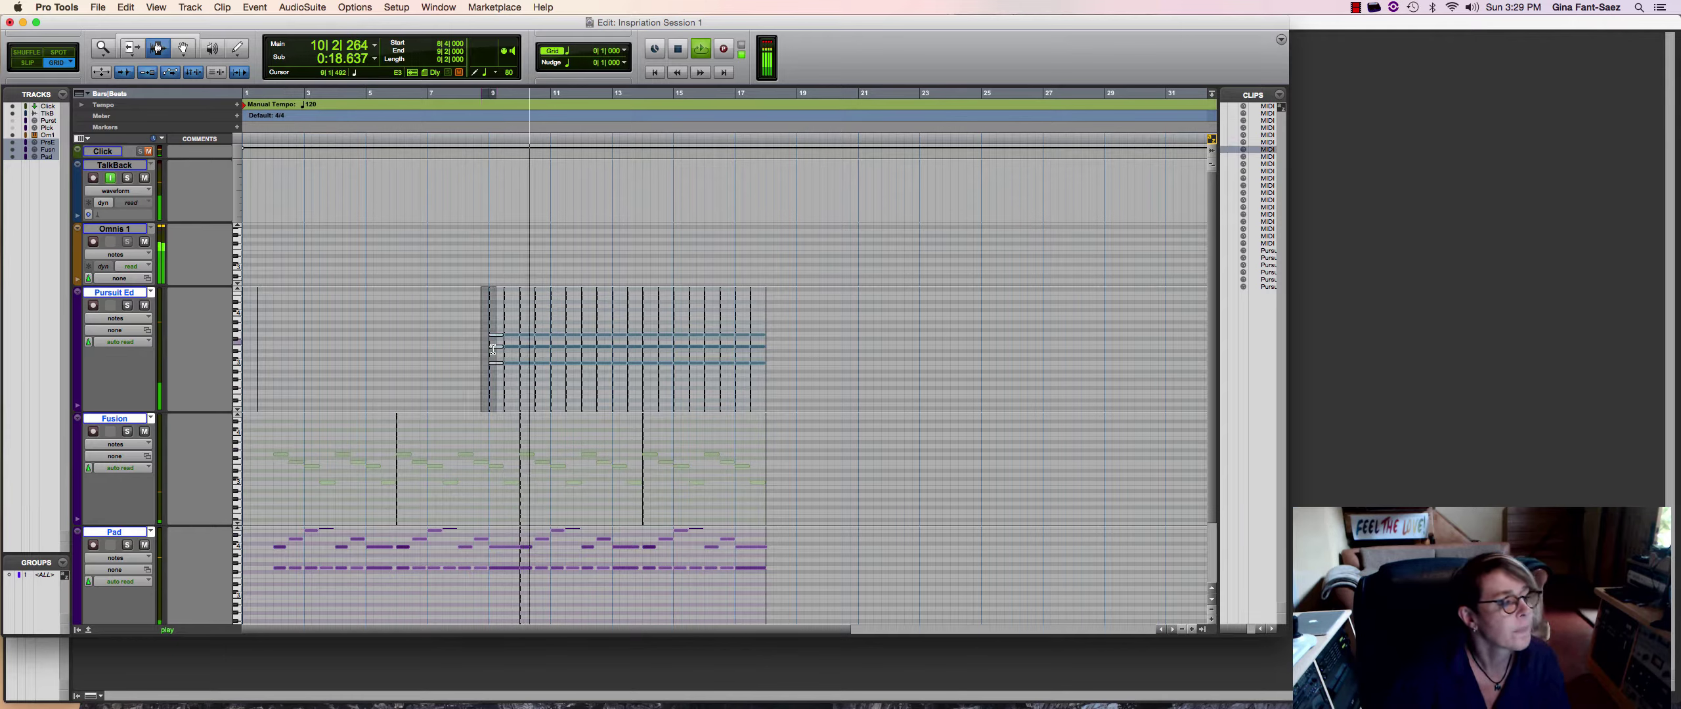
key(space)
drag(494, 349, 512, 355)
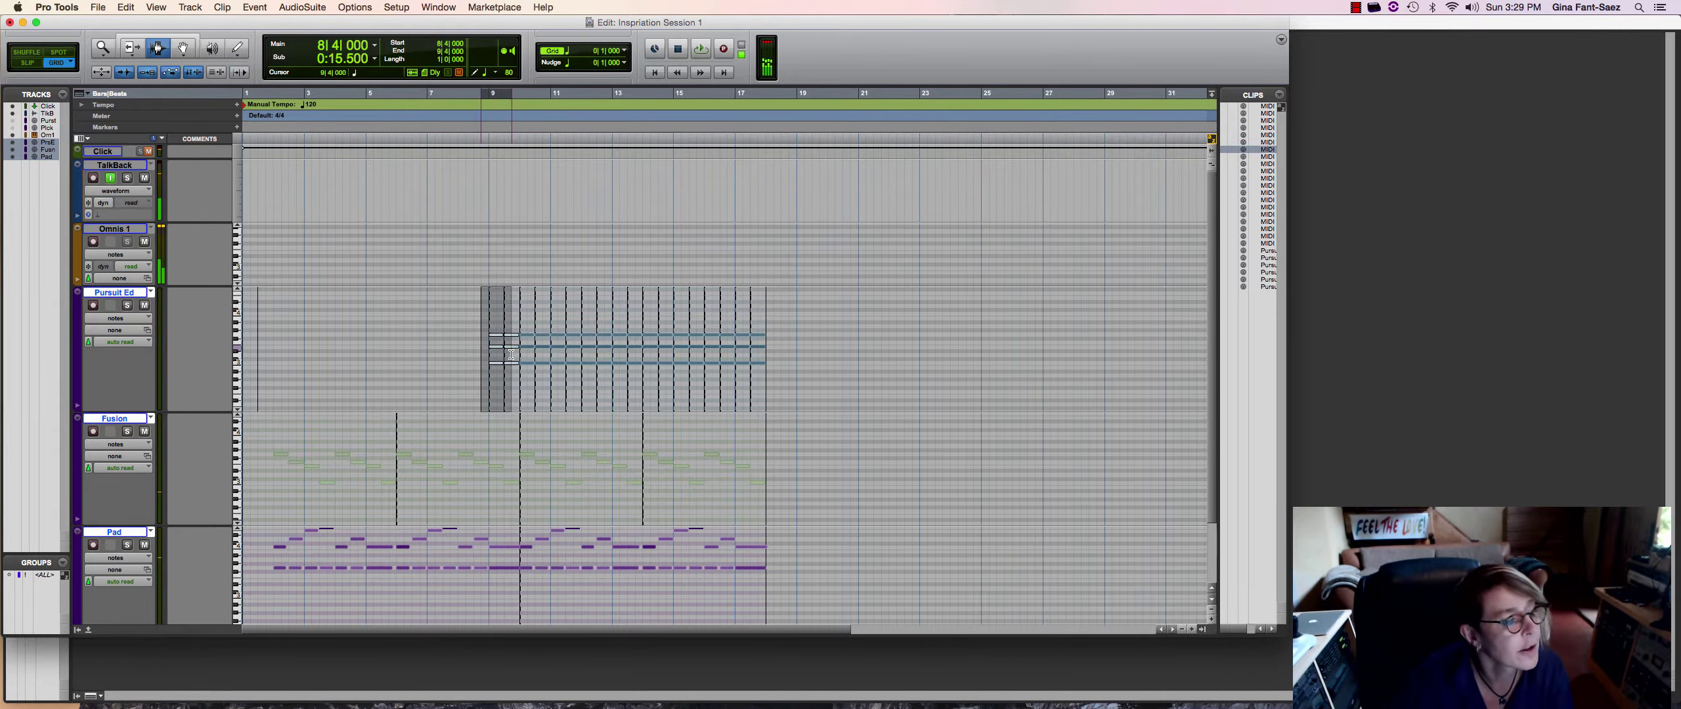
key(n)
key(Delete)
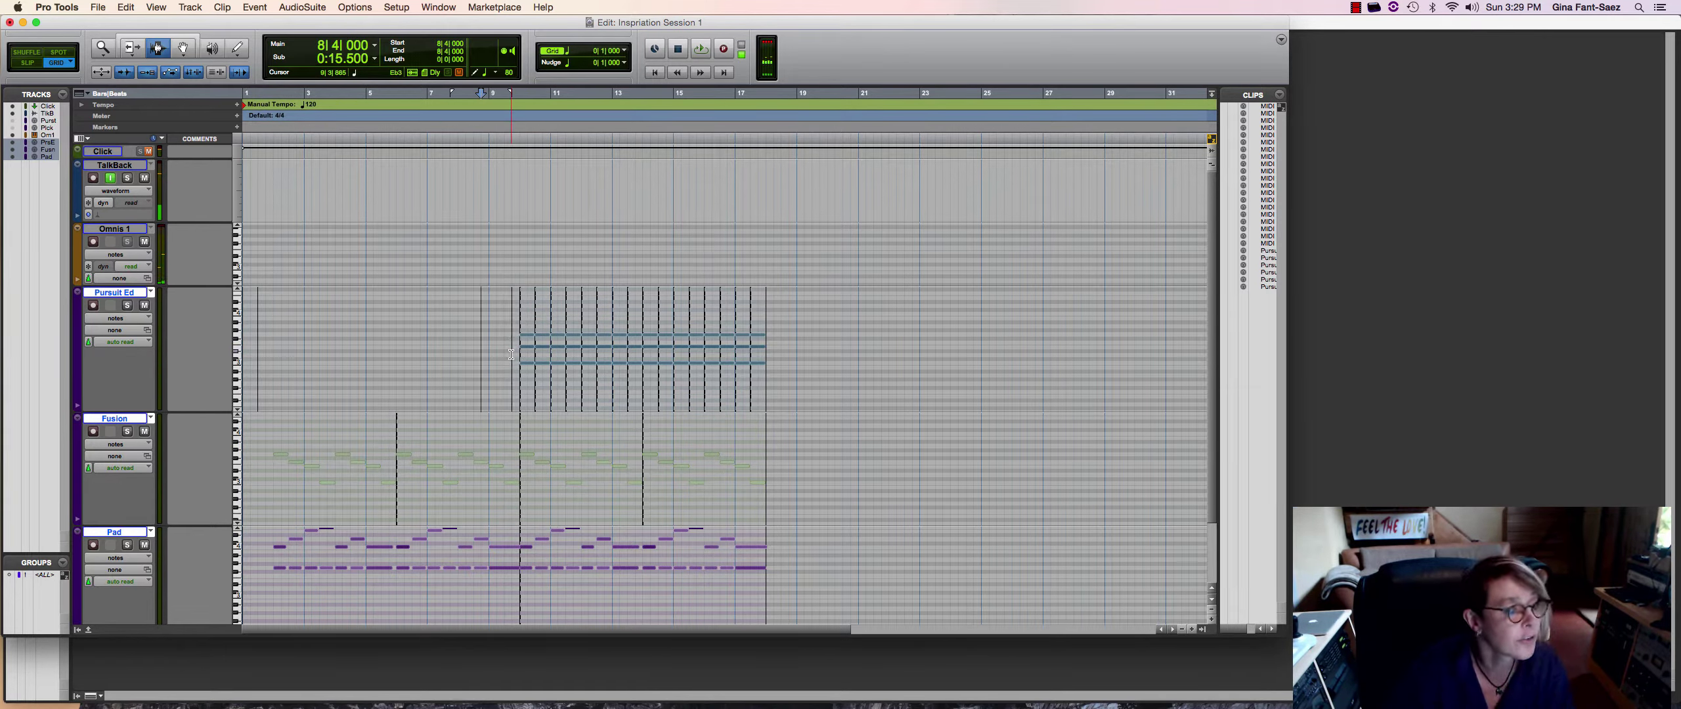
Zoom to the first sixteen bars and play the arrangement from 7|4
key(t)
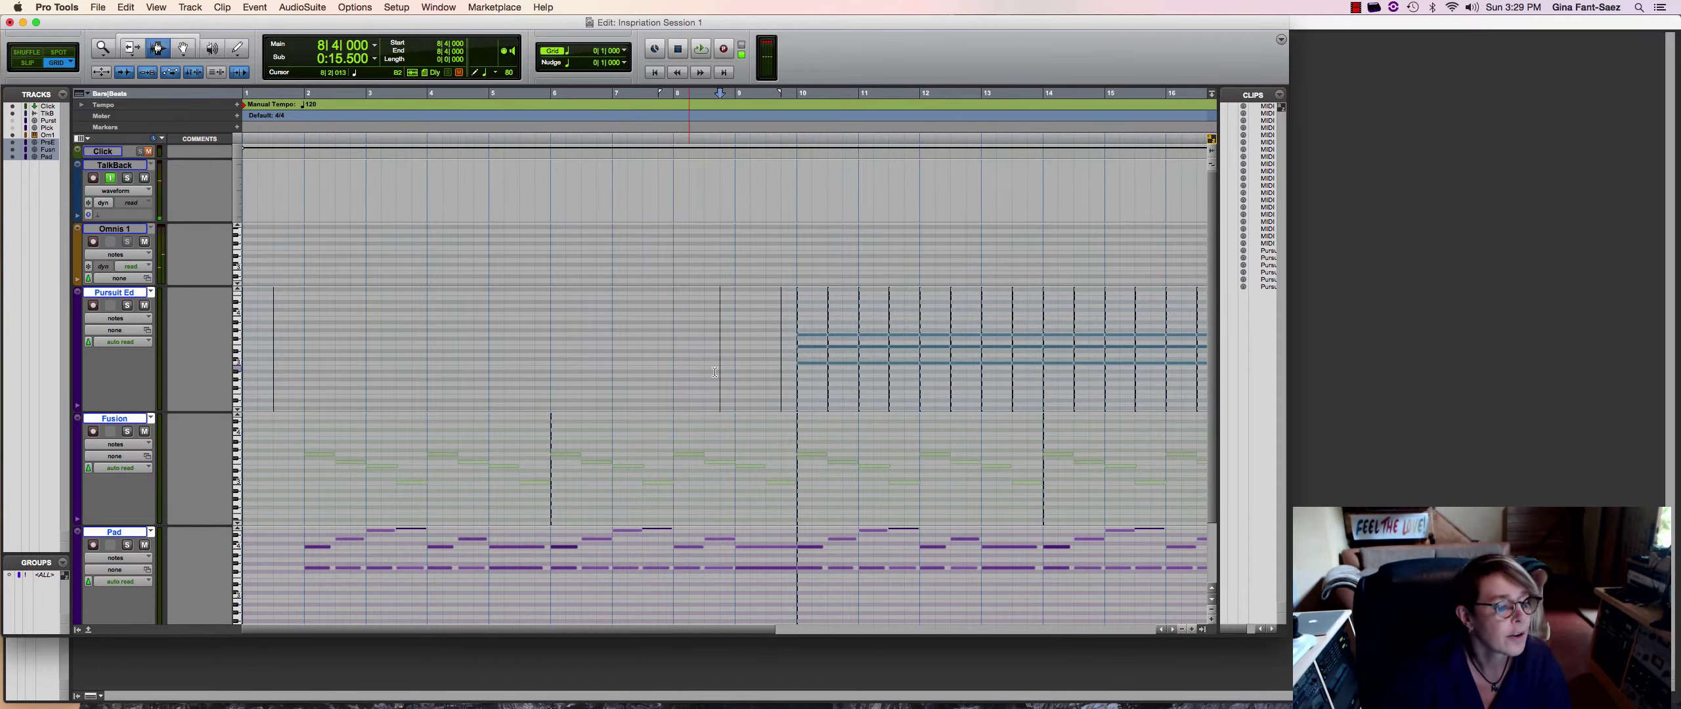
click(659, 370)
key(space)
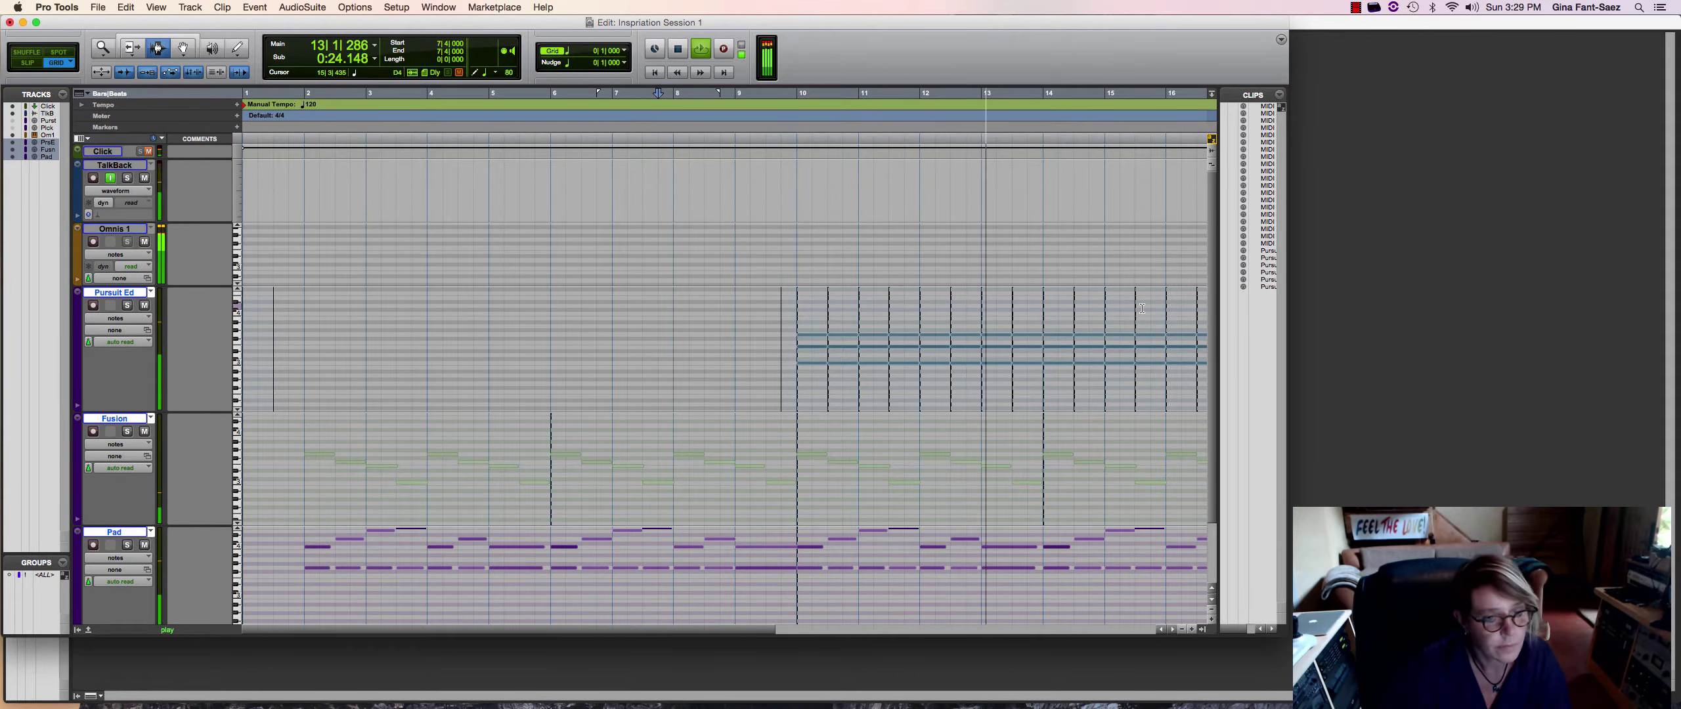
key(space)
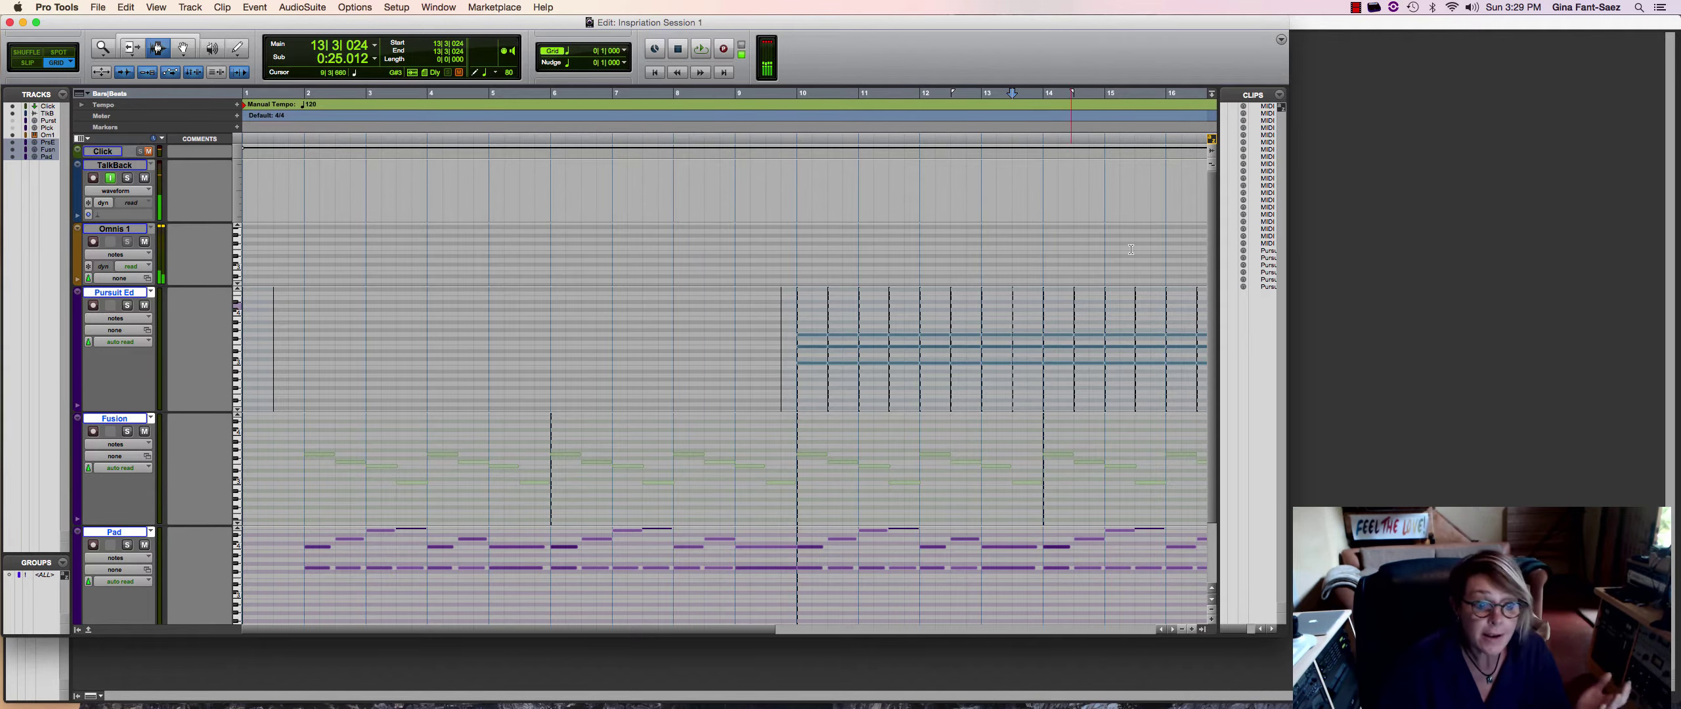
drag(1219, 263, 1215, 341)
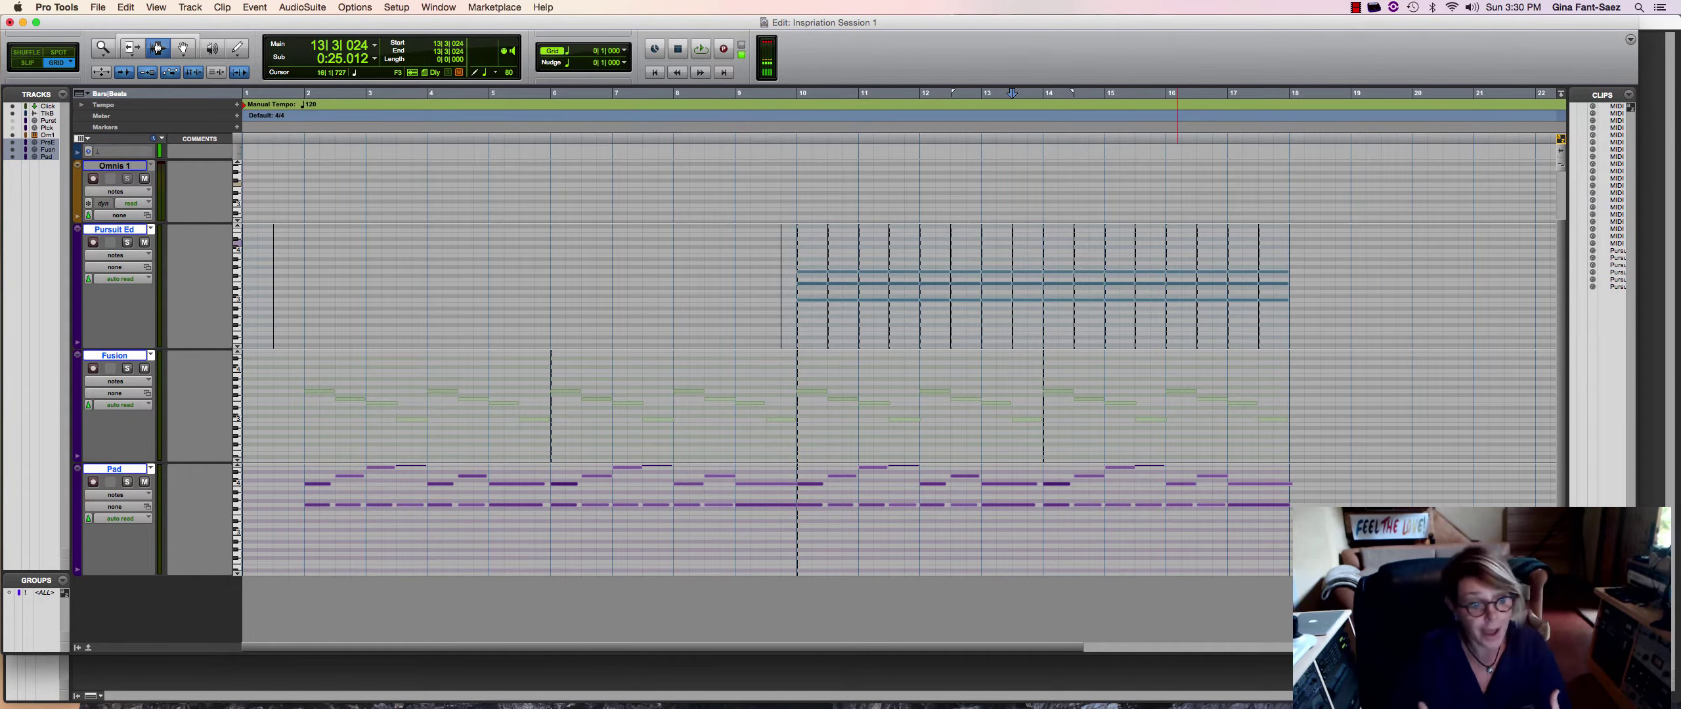
Create a new MIDI track from the mixer view
key(super+equal)
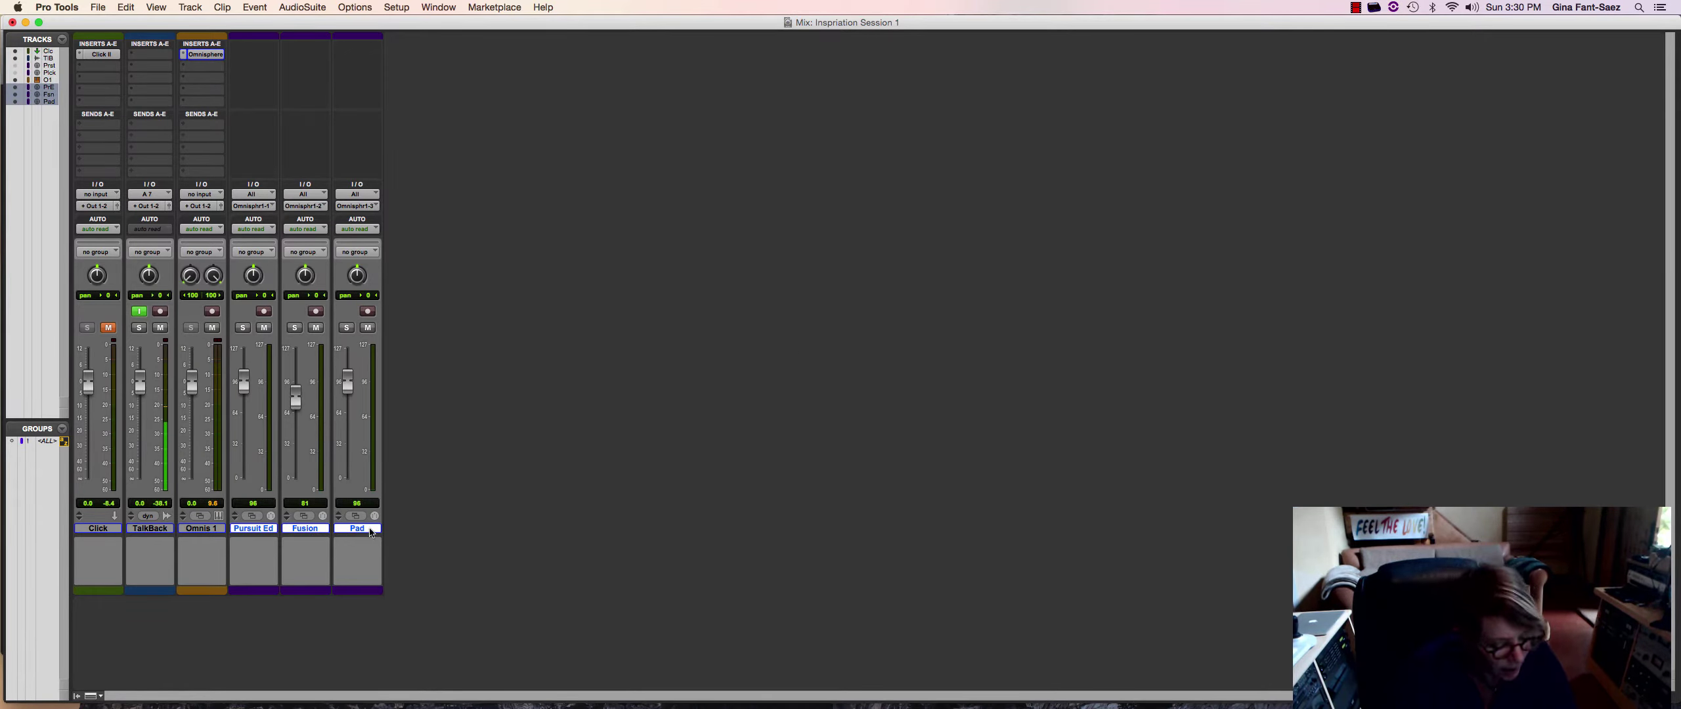
key(super+shift+n)
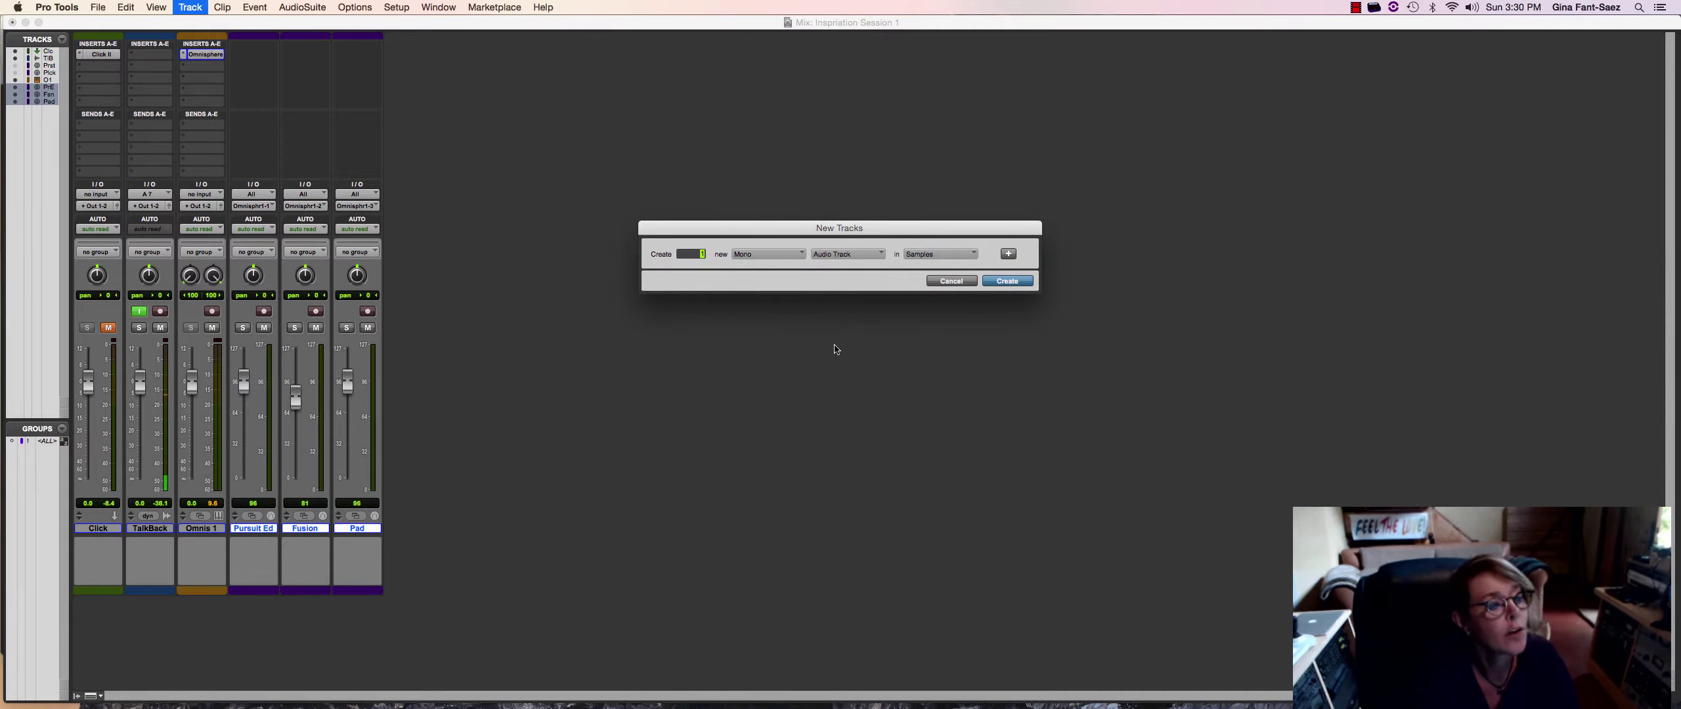
click(842, 253)
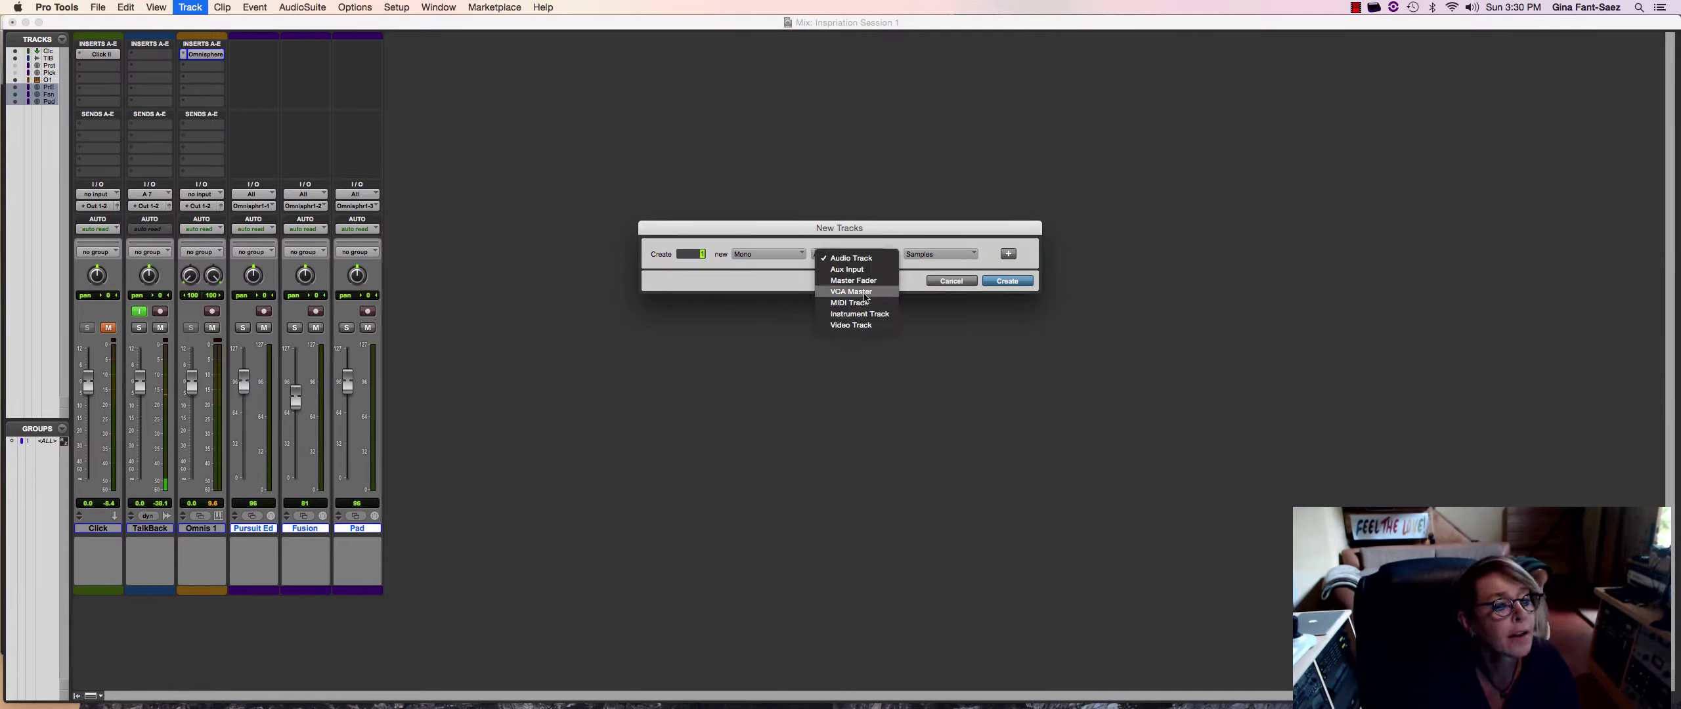
click(831, 293)
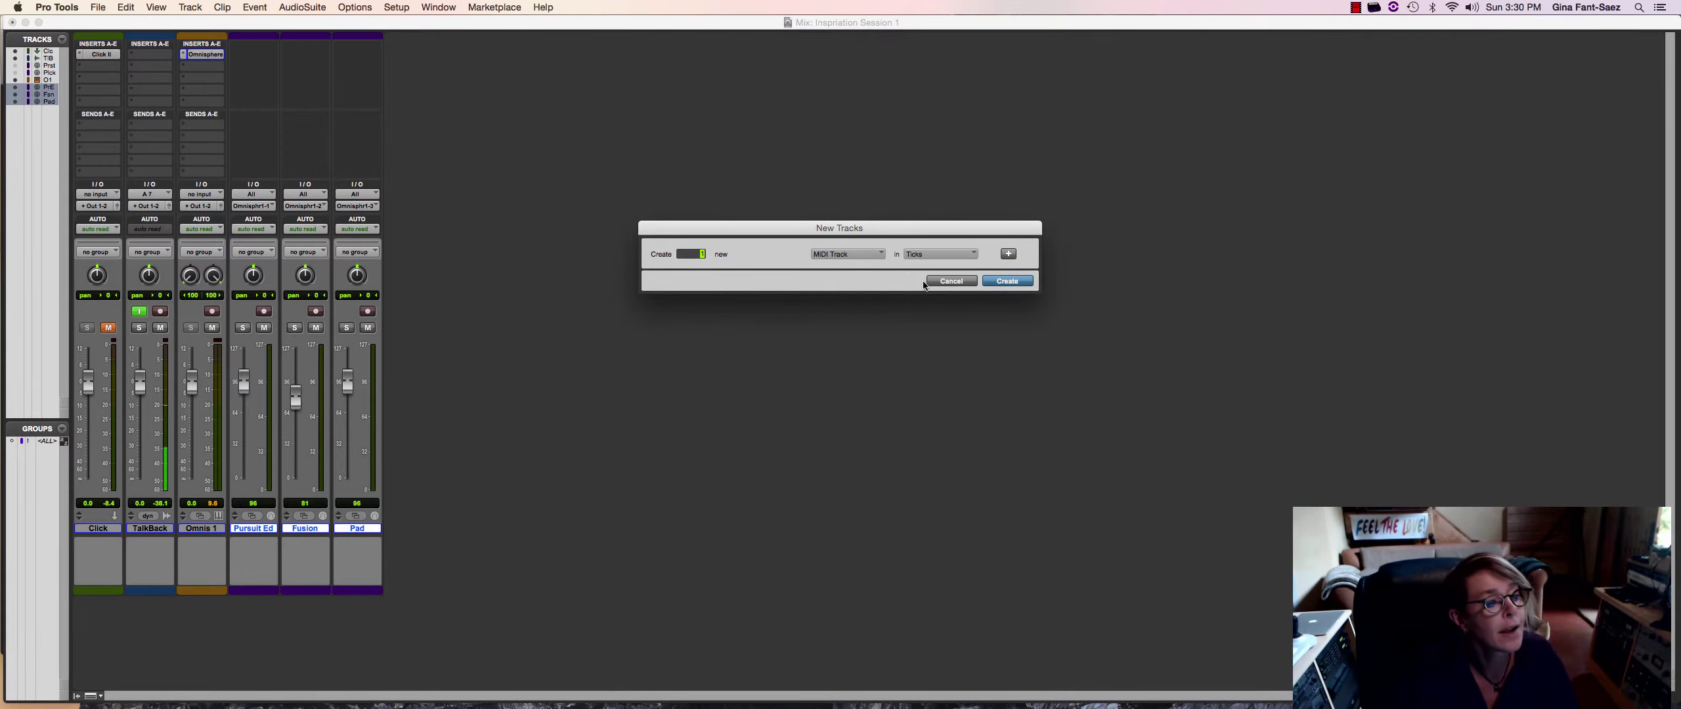
key(Return)
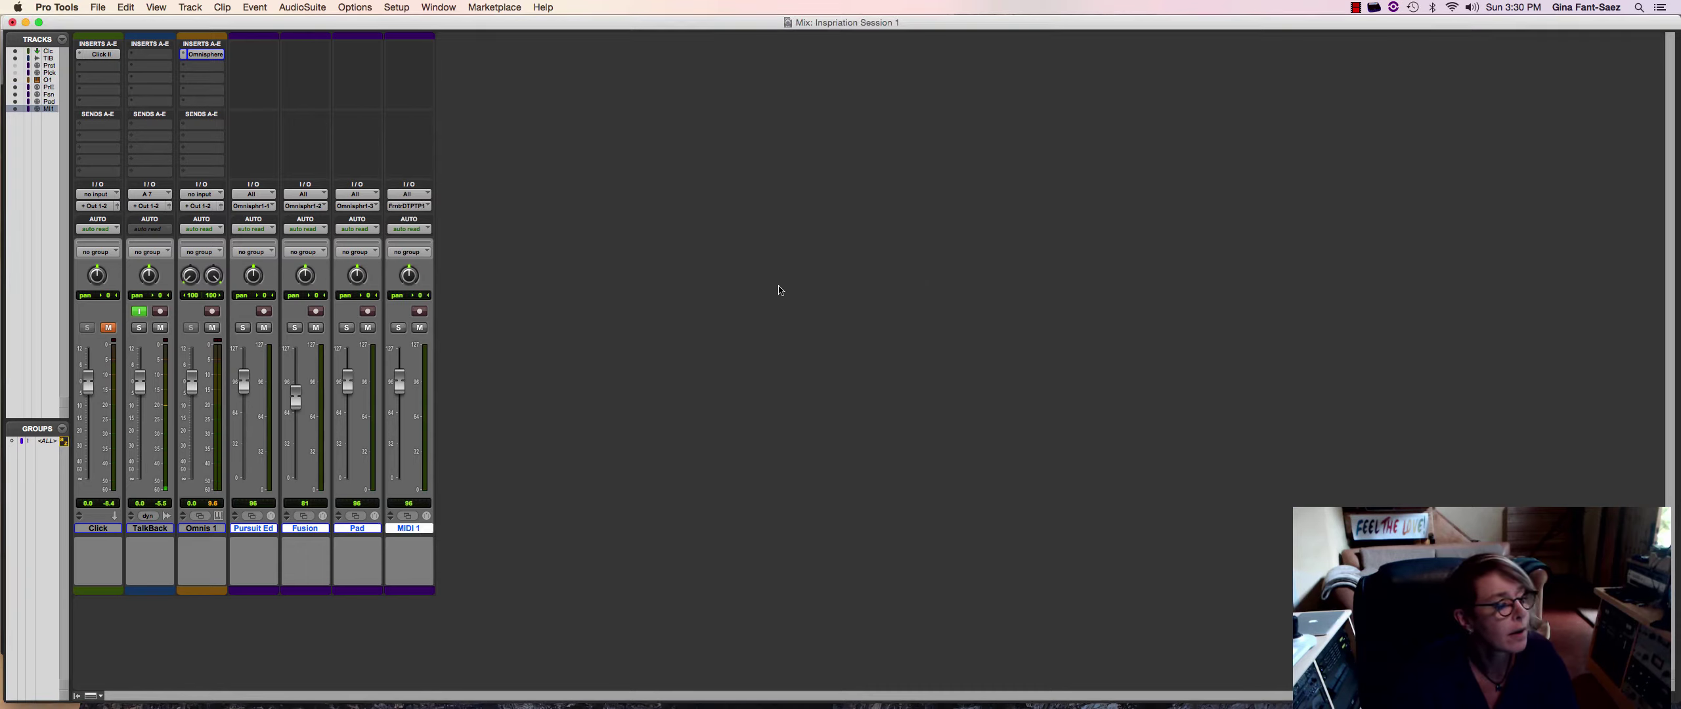
Route MIDI 1 to Omnisphere channel 4 and rename the track Bass
click(407, 207)
mouse_move(460, 185)
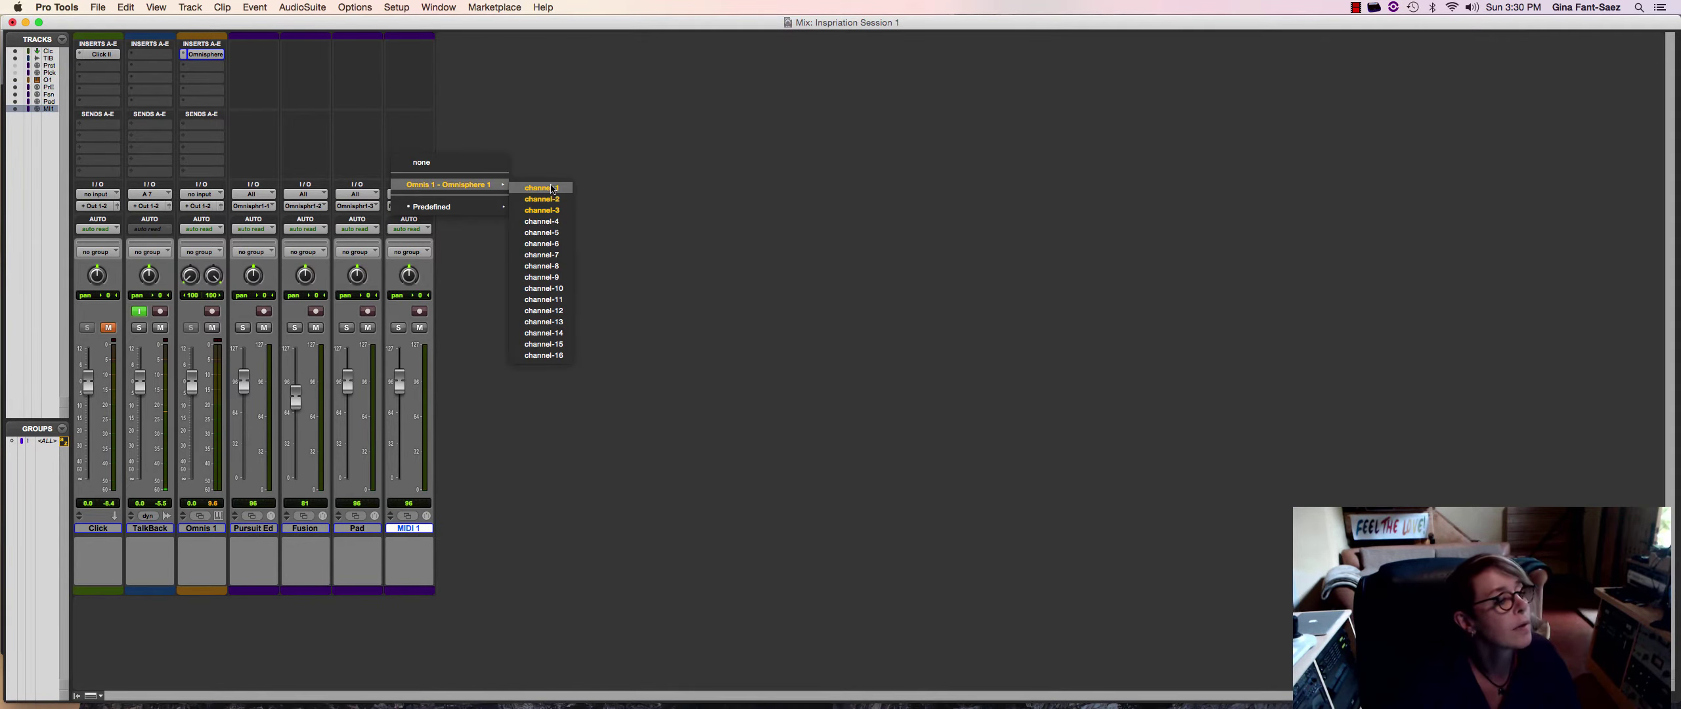
click(547, 222)
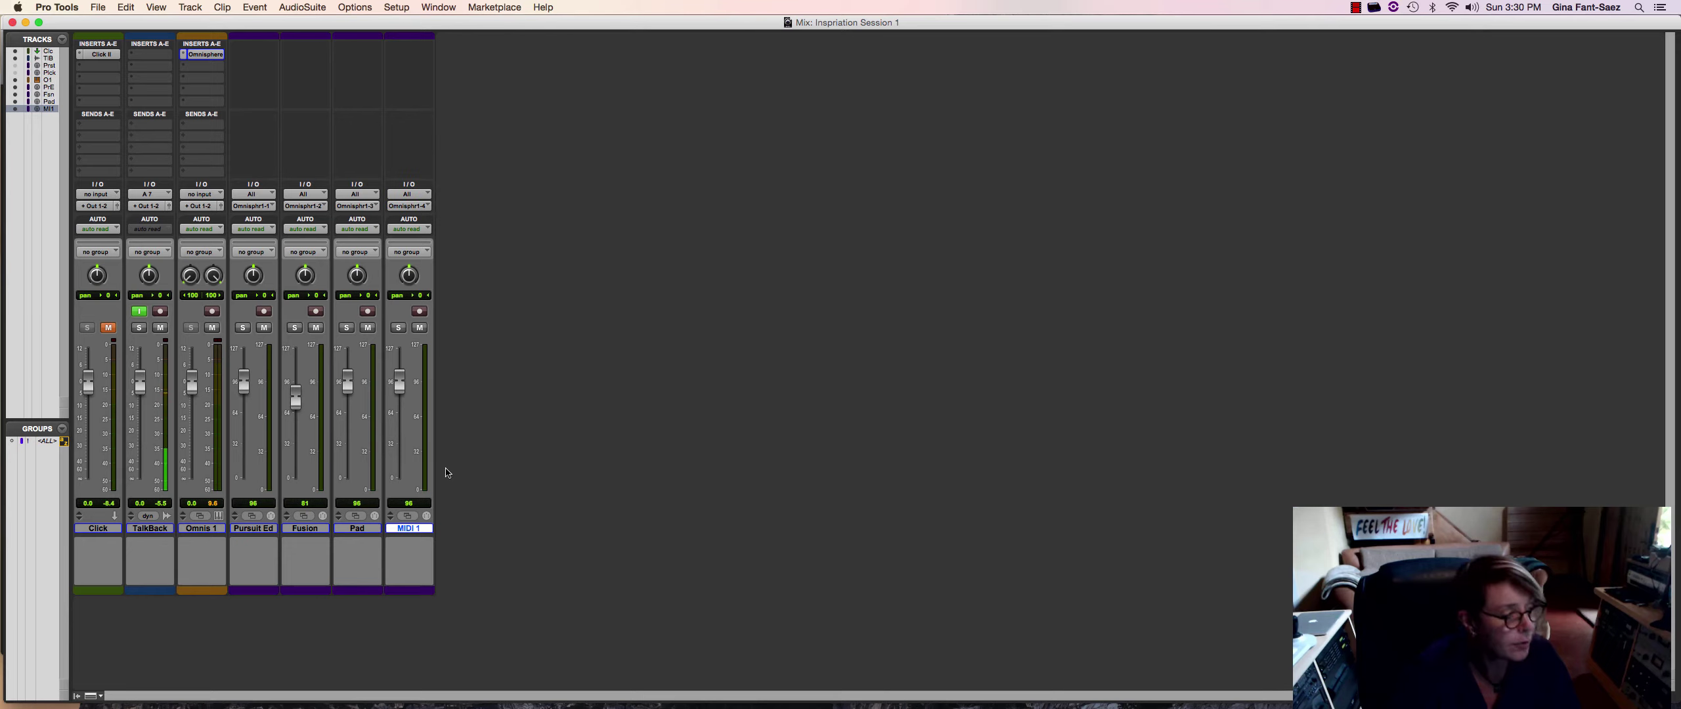
double_click(417, 532)
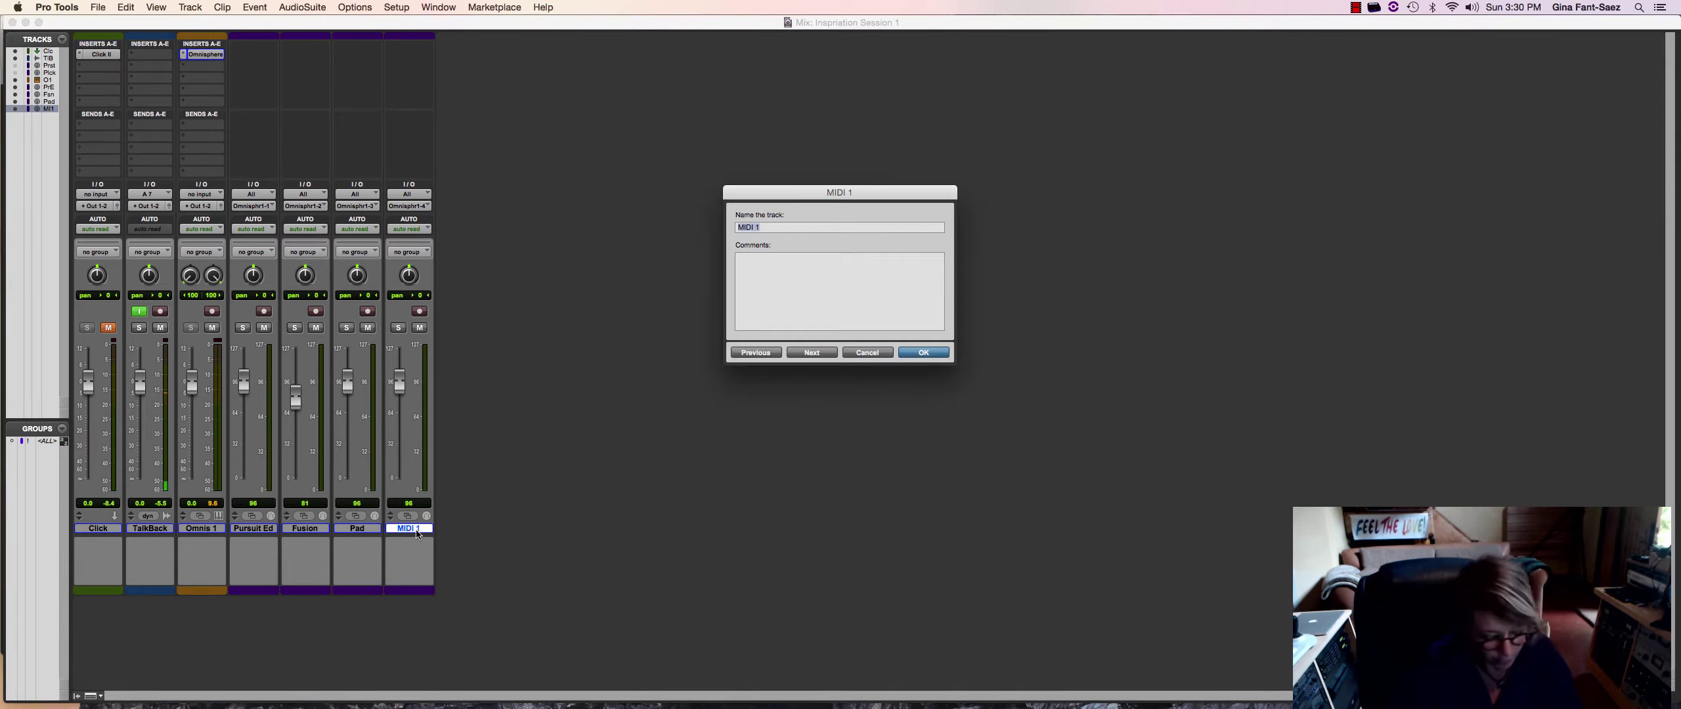
text(Bass)
key(Return)
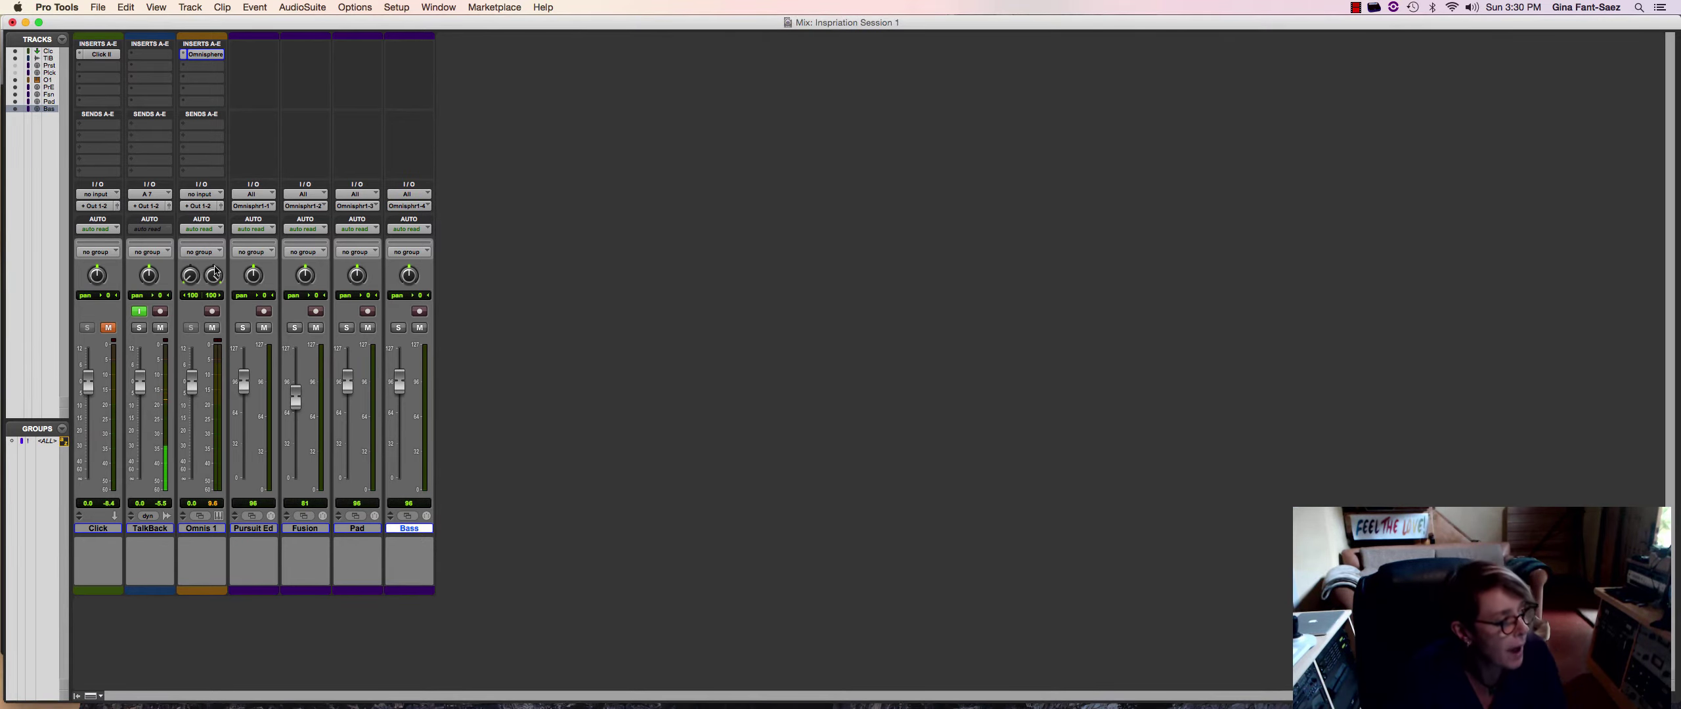
Open Omnisphere, filter part 4's patch browser to bass instruments, and record-arm the Bass track
click(202, 55)
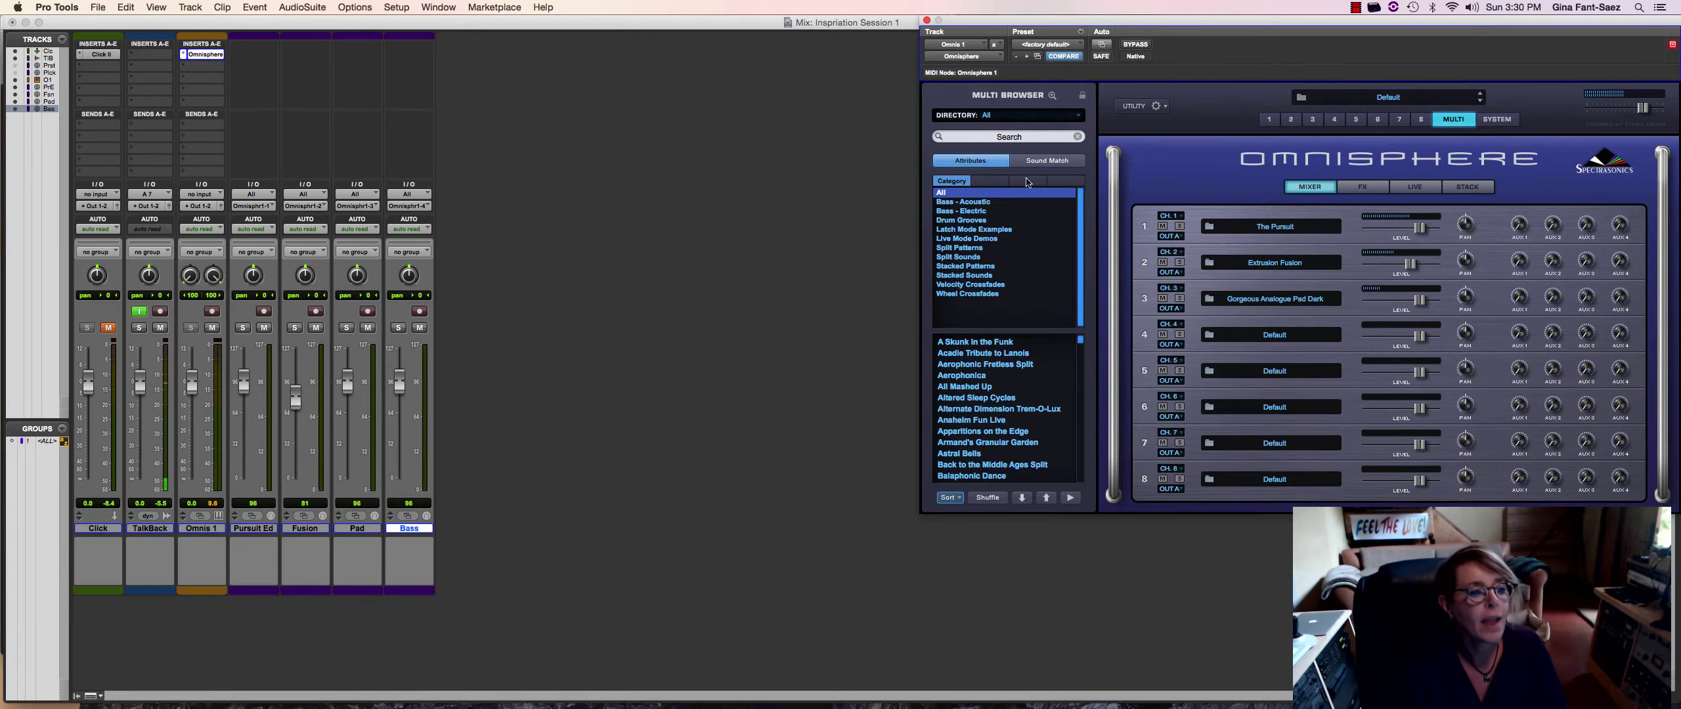
drag(1051, 11, 779, 16)
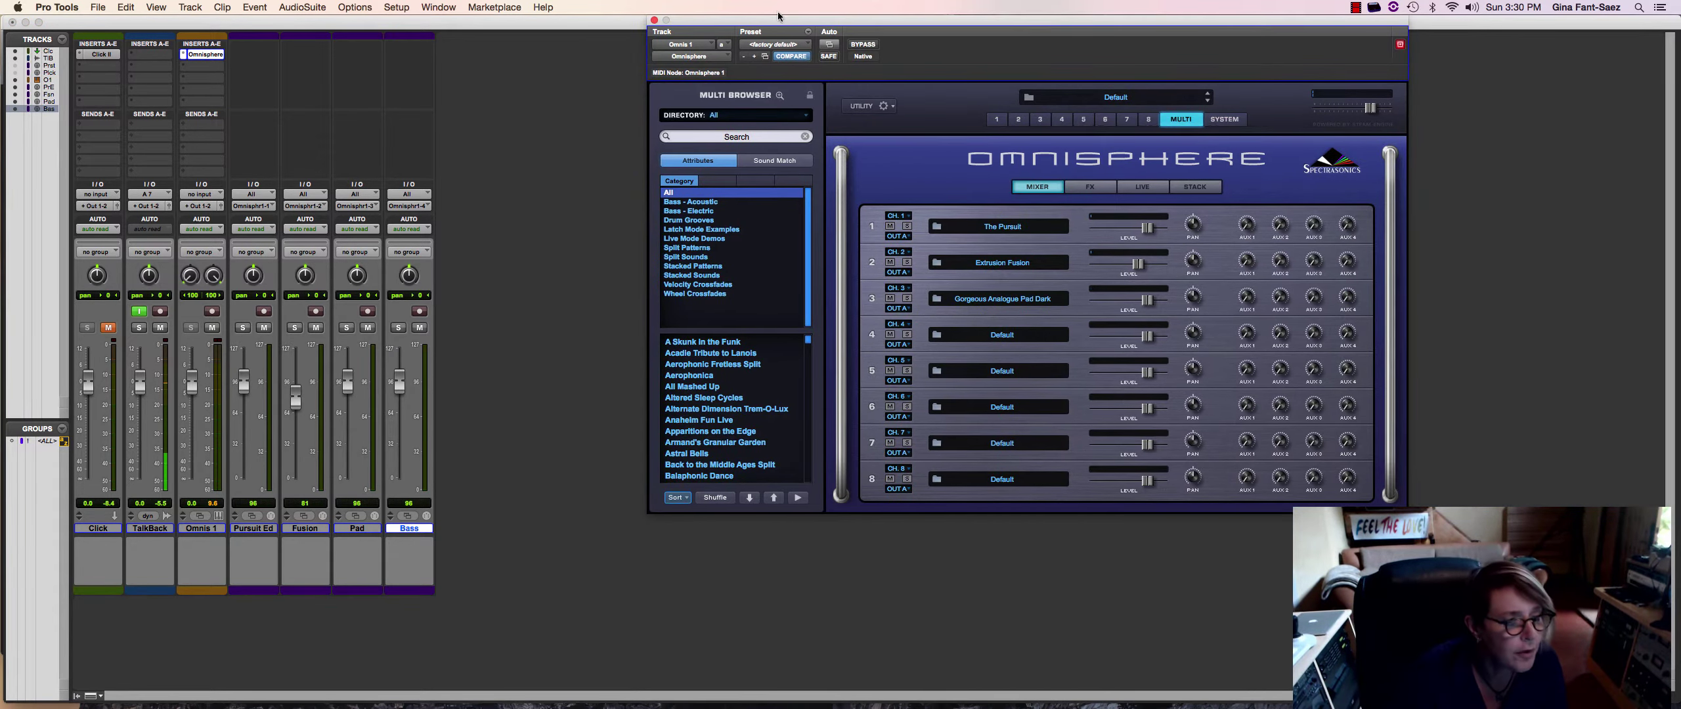
click(1001, 339)
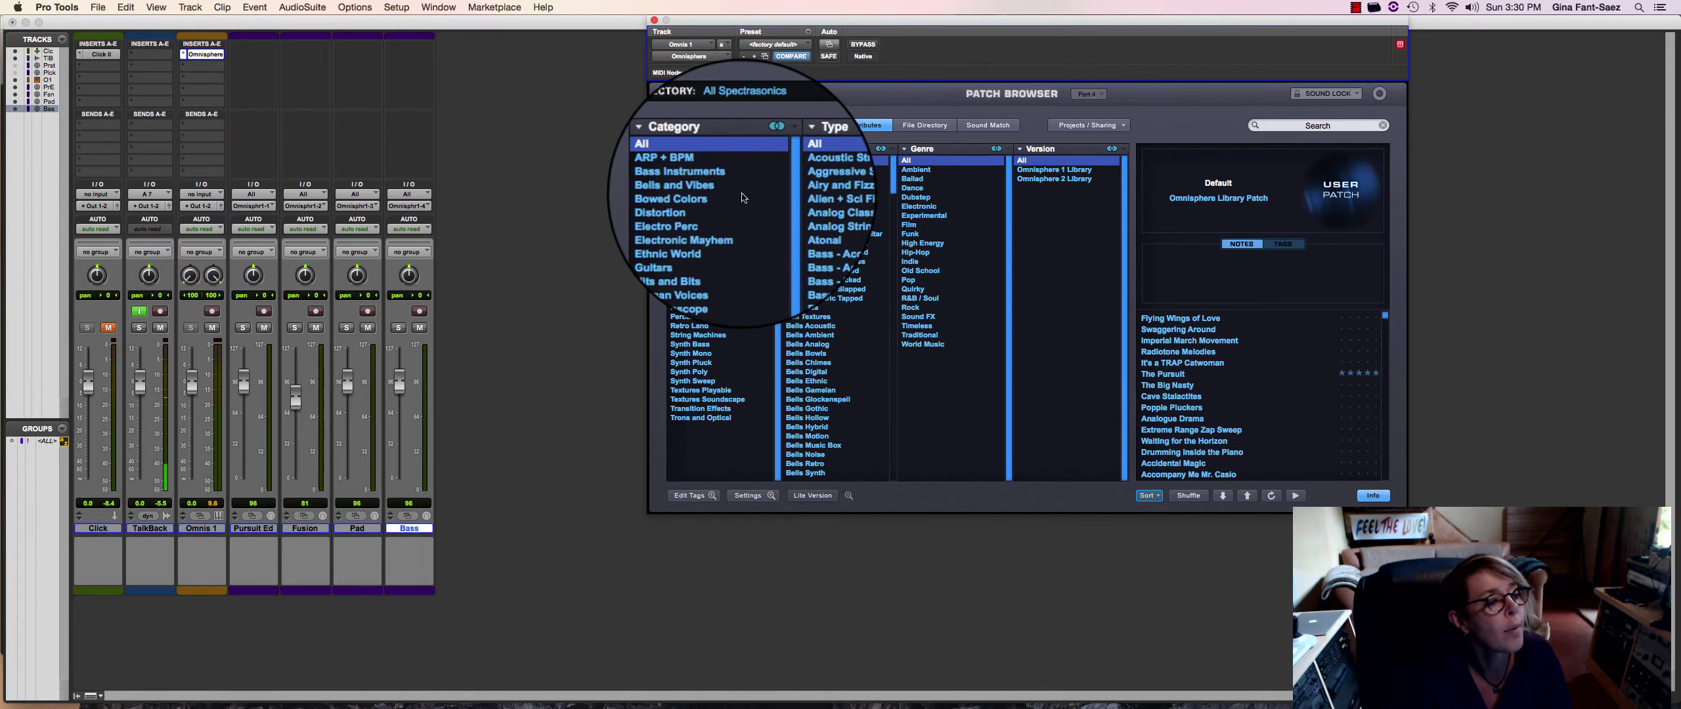
click(698, 184)
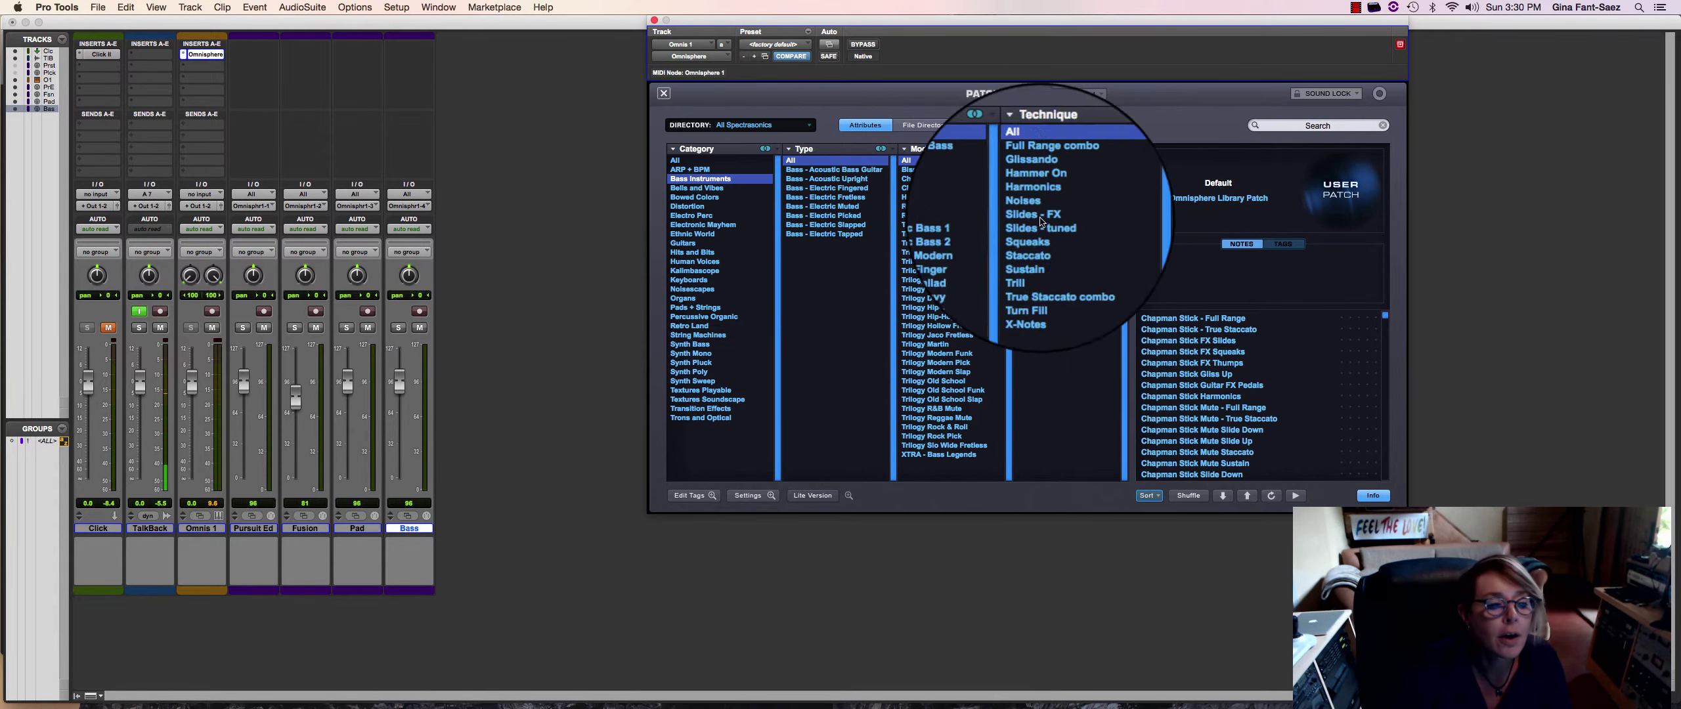
click(1180, 319)
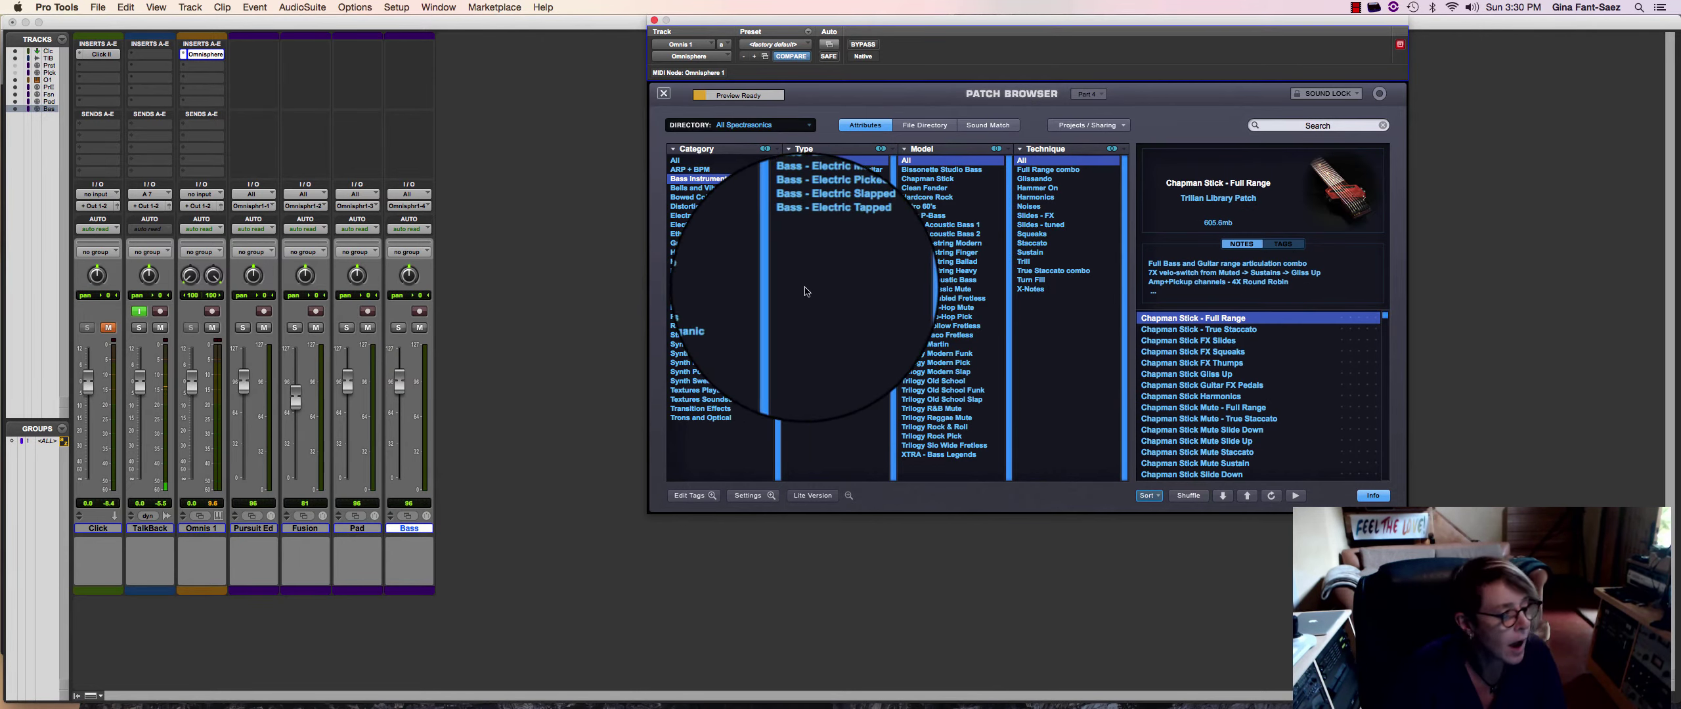
click(420, 313)
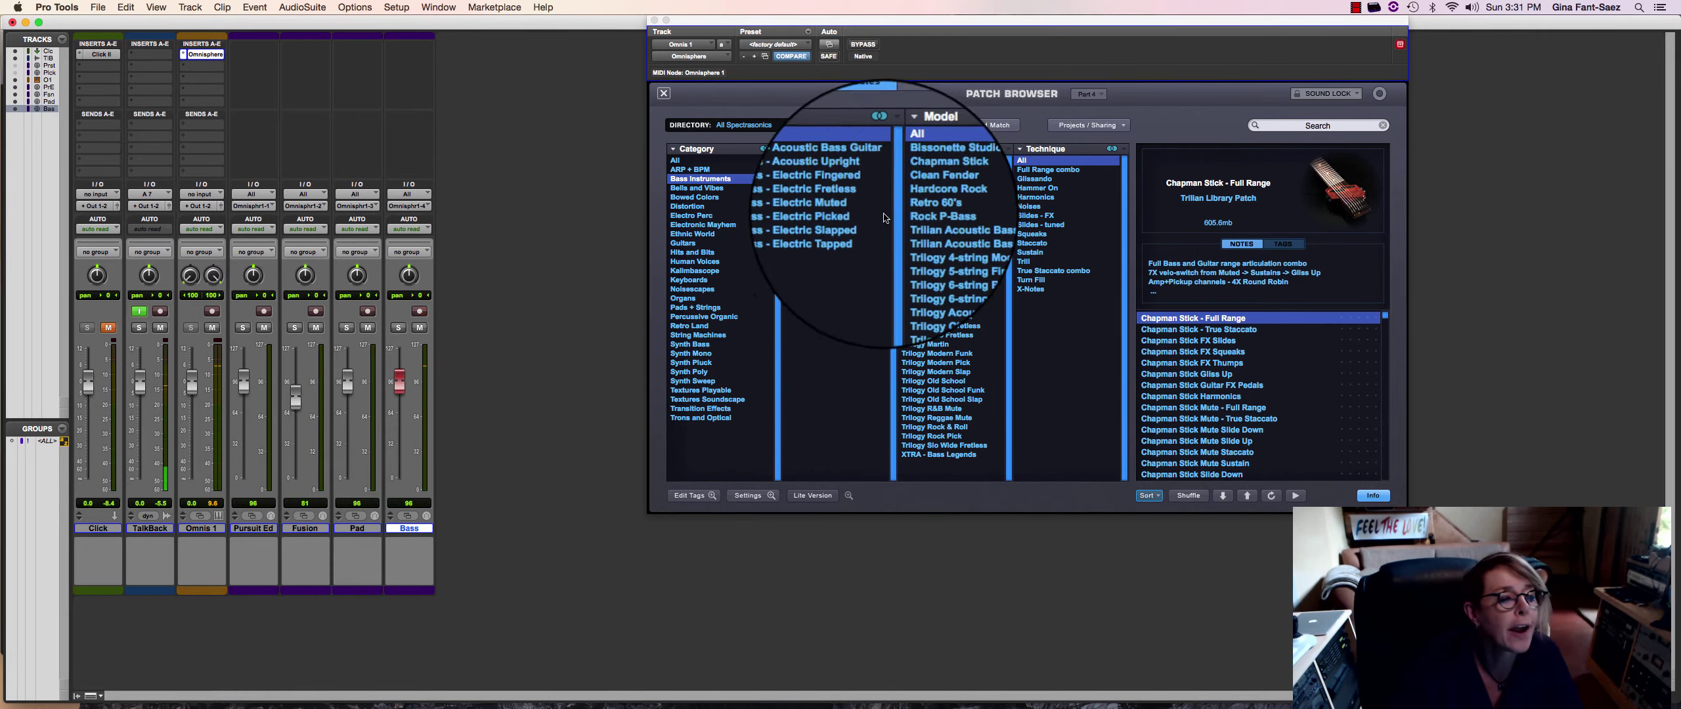
Load the Bass - Electric Fingered Retro 60's - Full Range patch into part 4
click(832, 192)
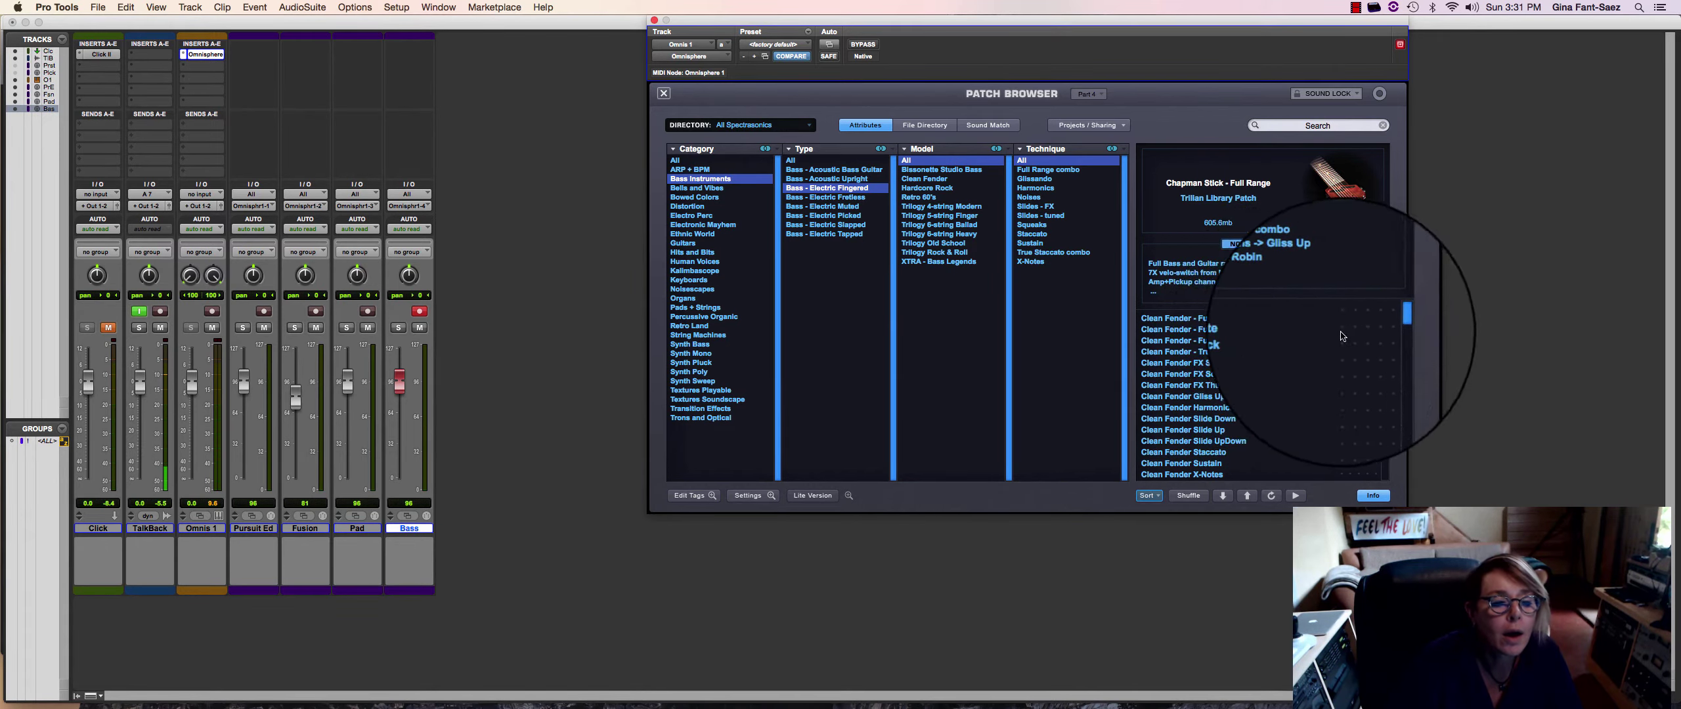
click(932, 198)
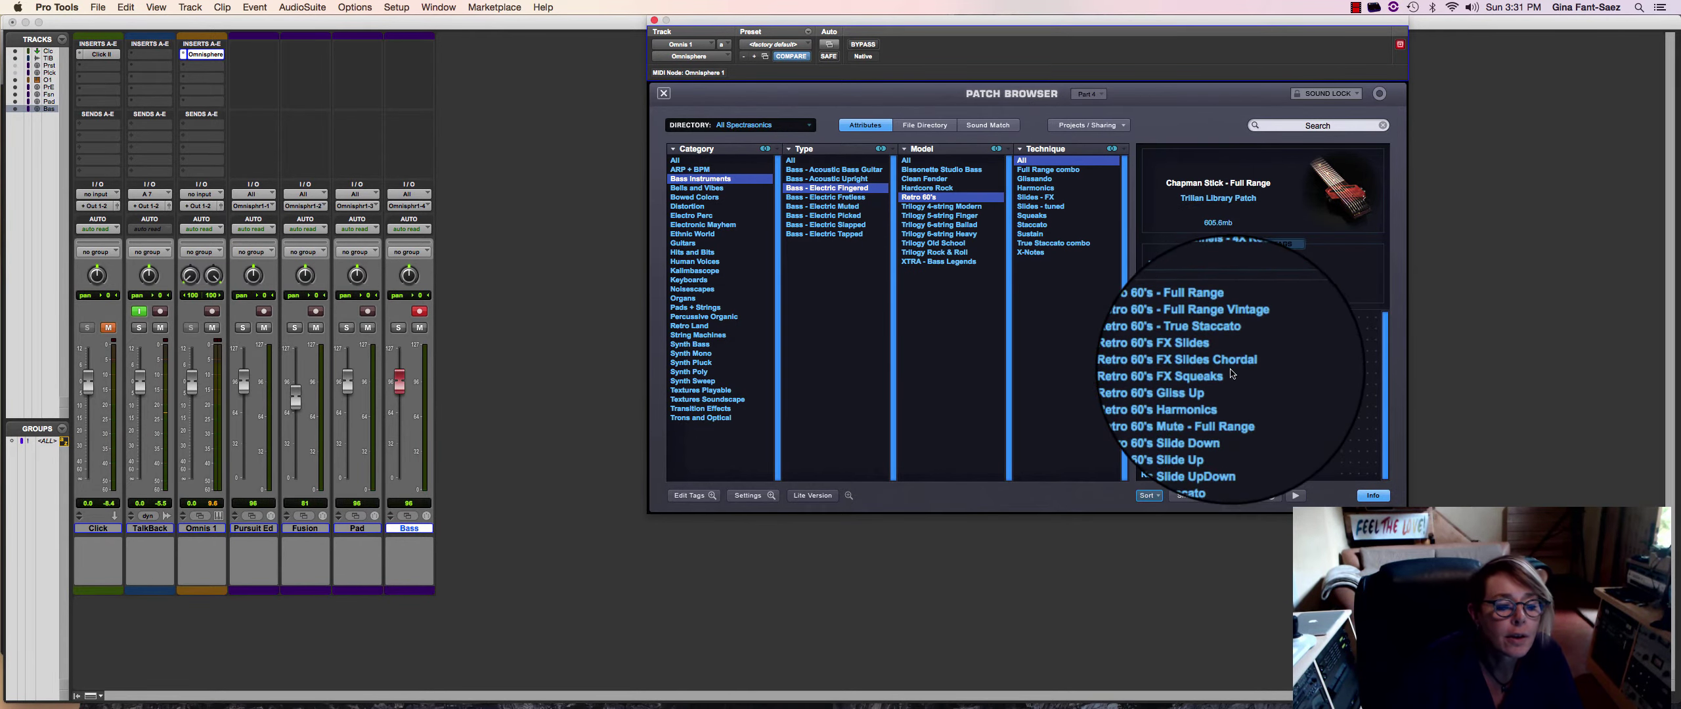
click(1192, 320)
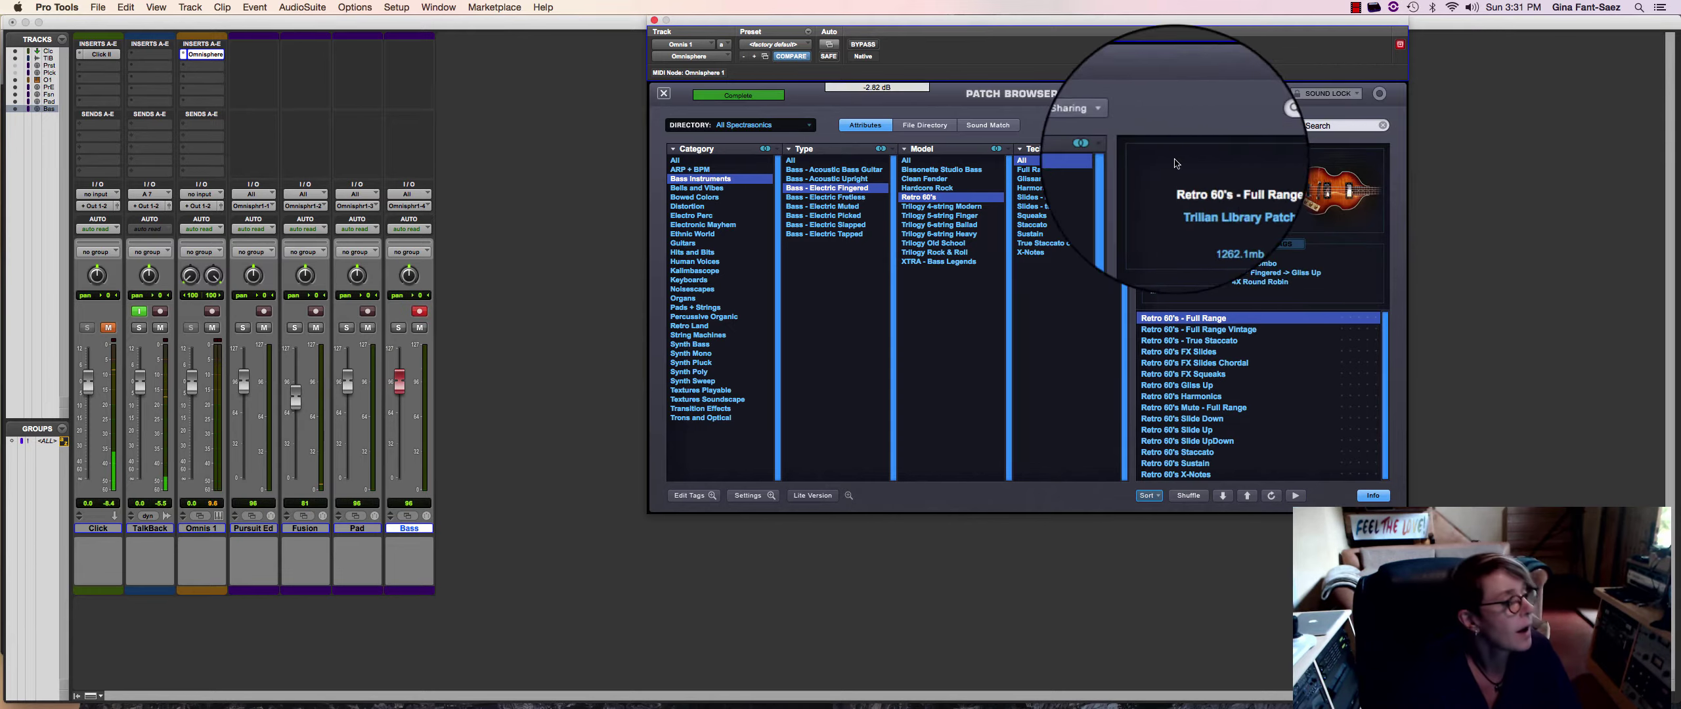
Unmute the Click track
click(109, 328)
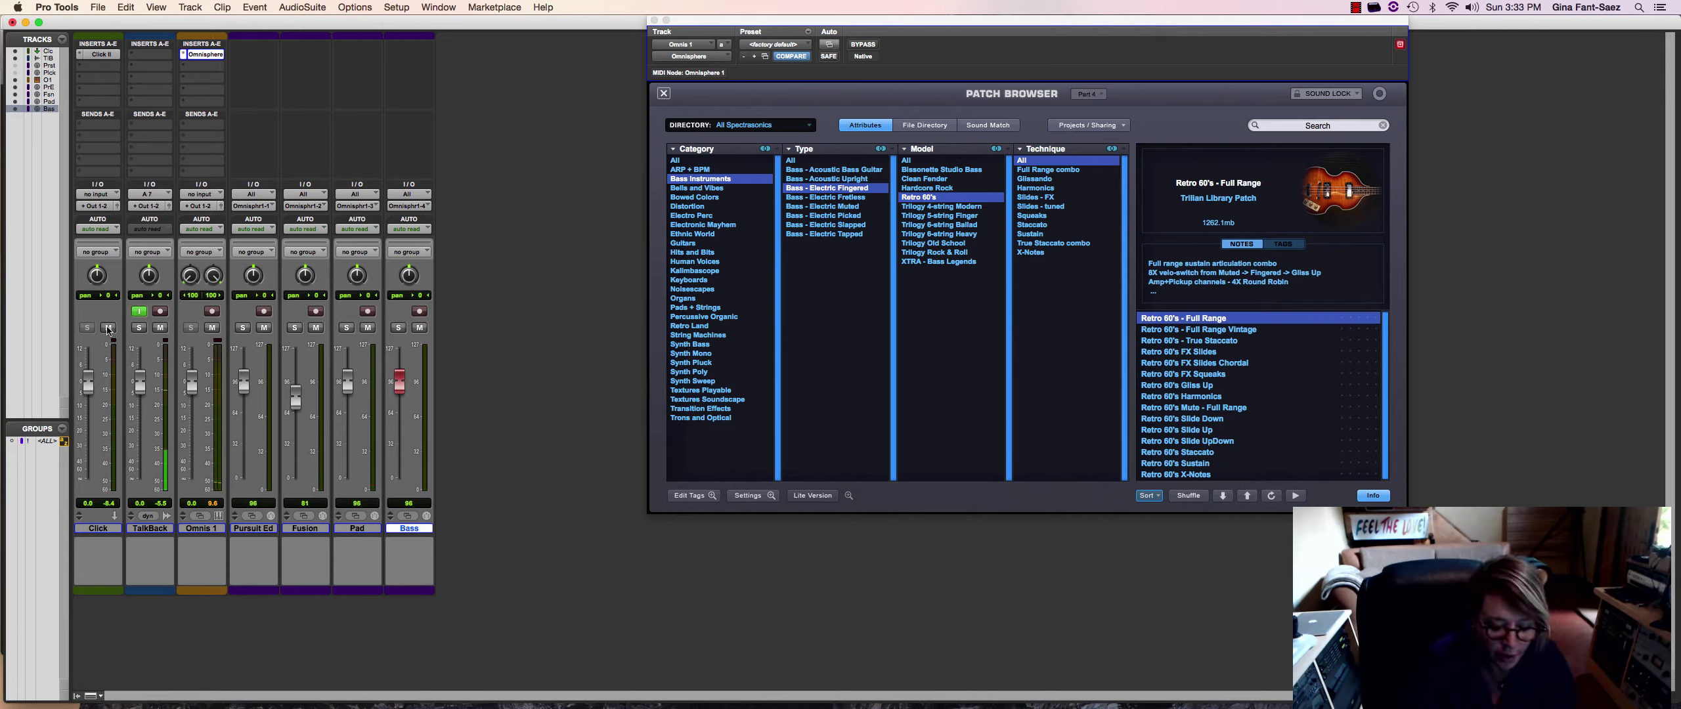
Show the Bass track as MIDI notes in the Edit window, scrolled to the bass pitch range
key(super+equal)
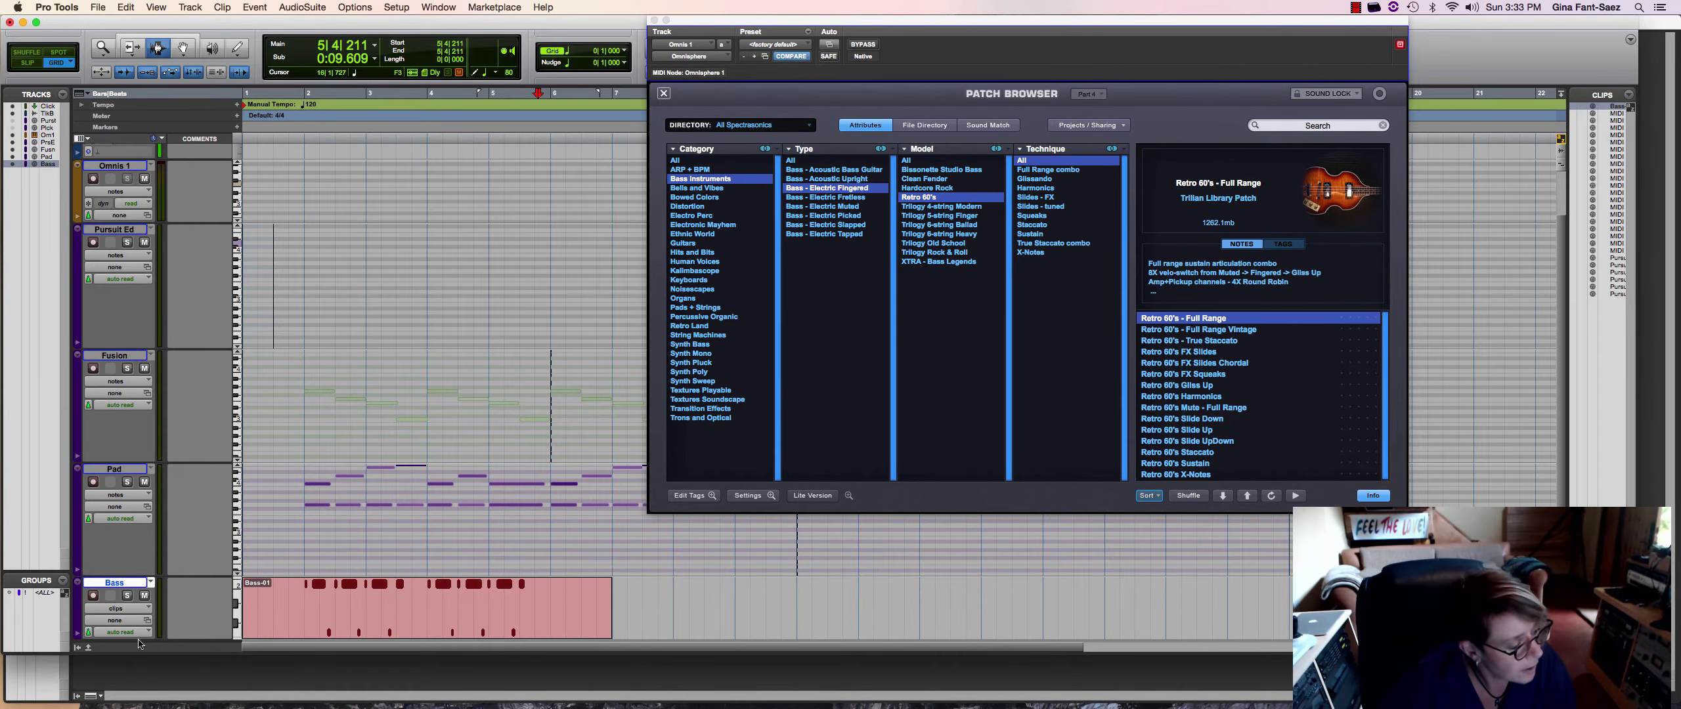
scroll(138, 638, down, 2)
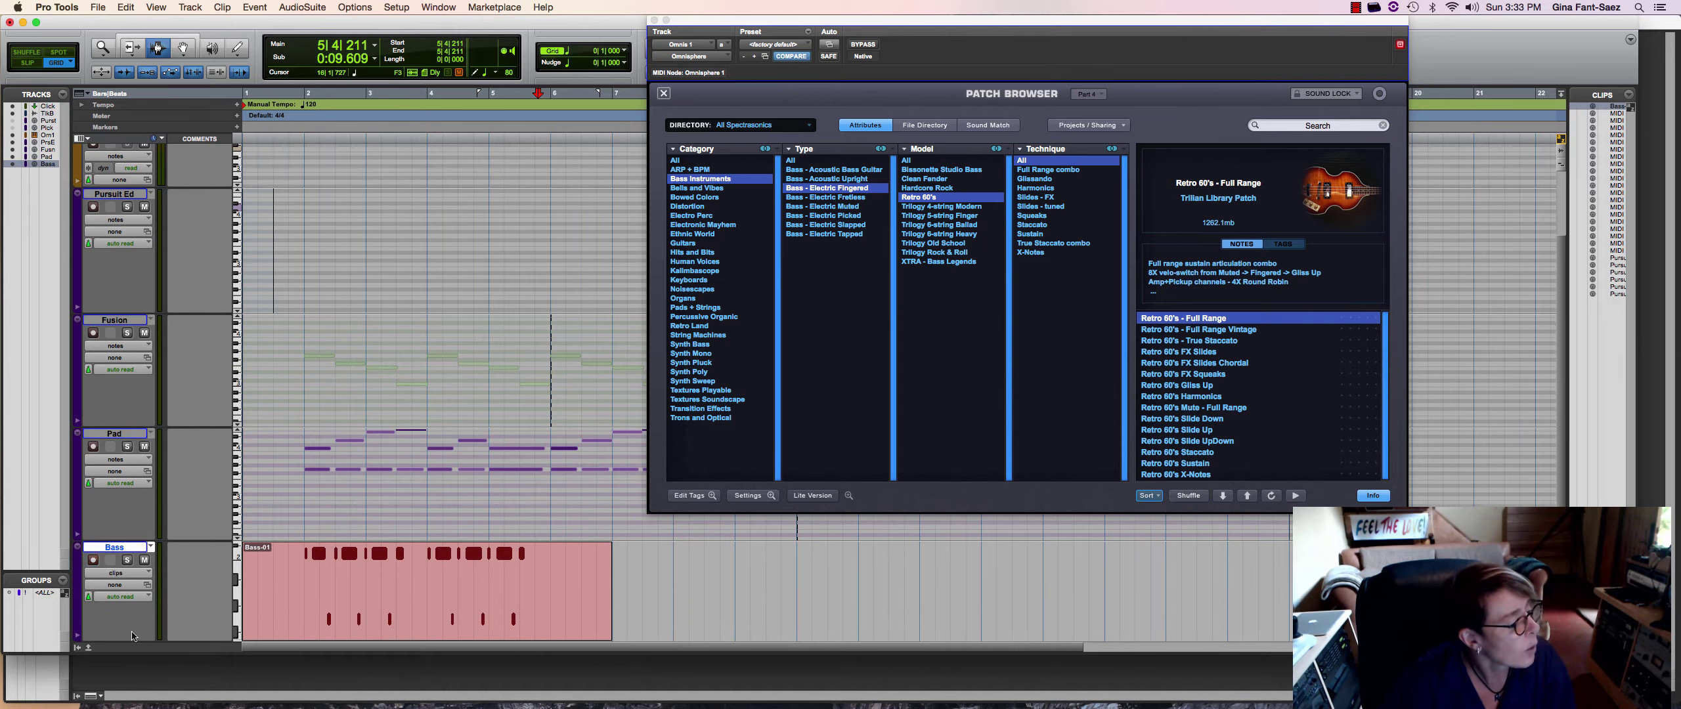
click(116, 572)
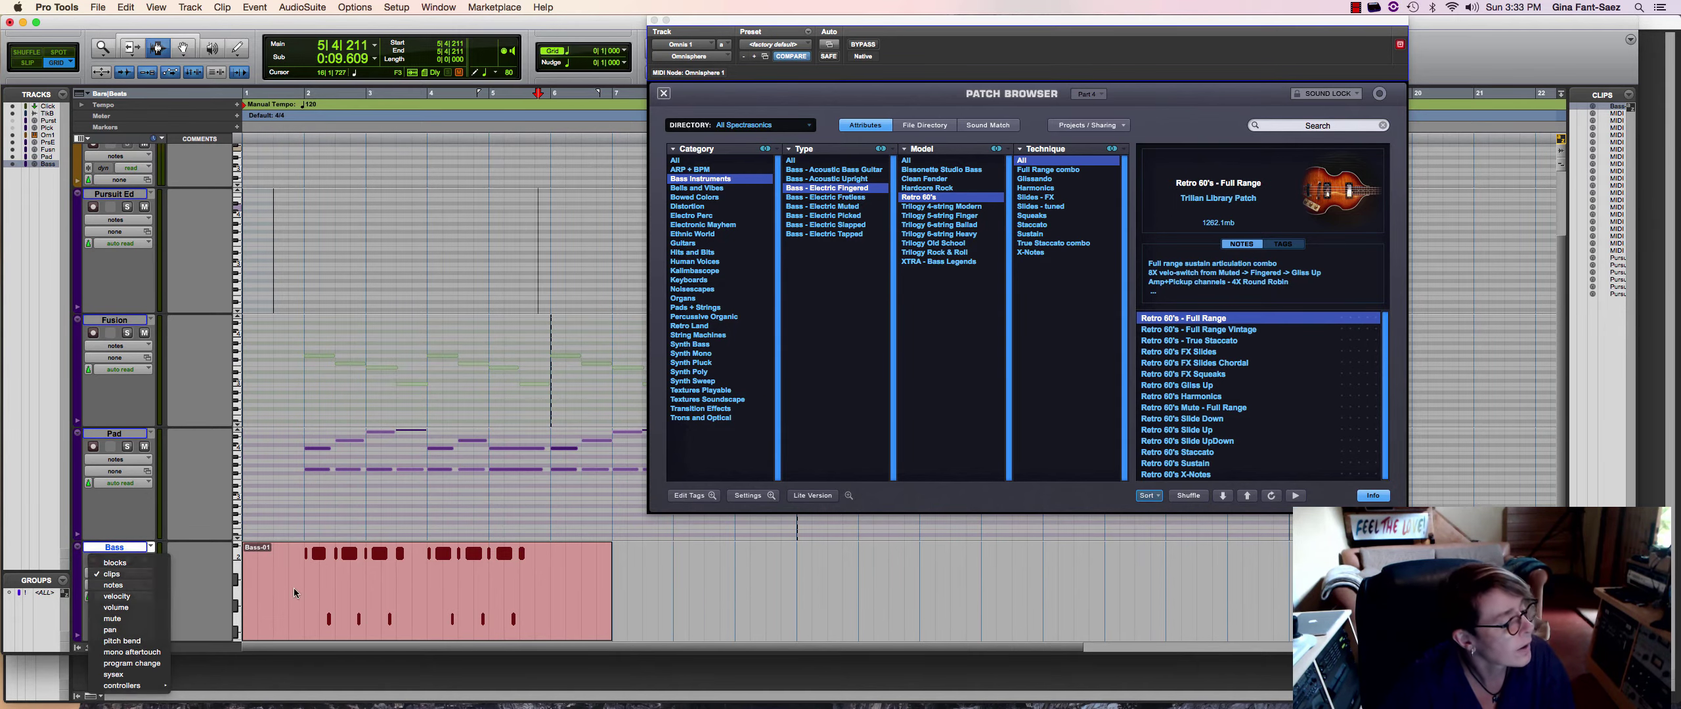
click(118, 585)
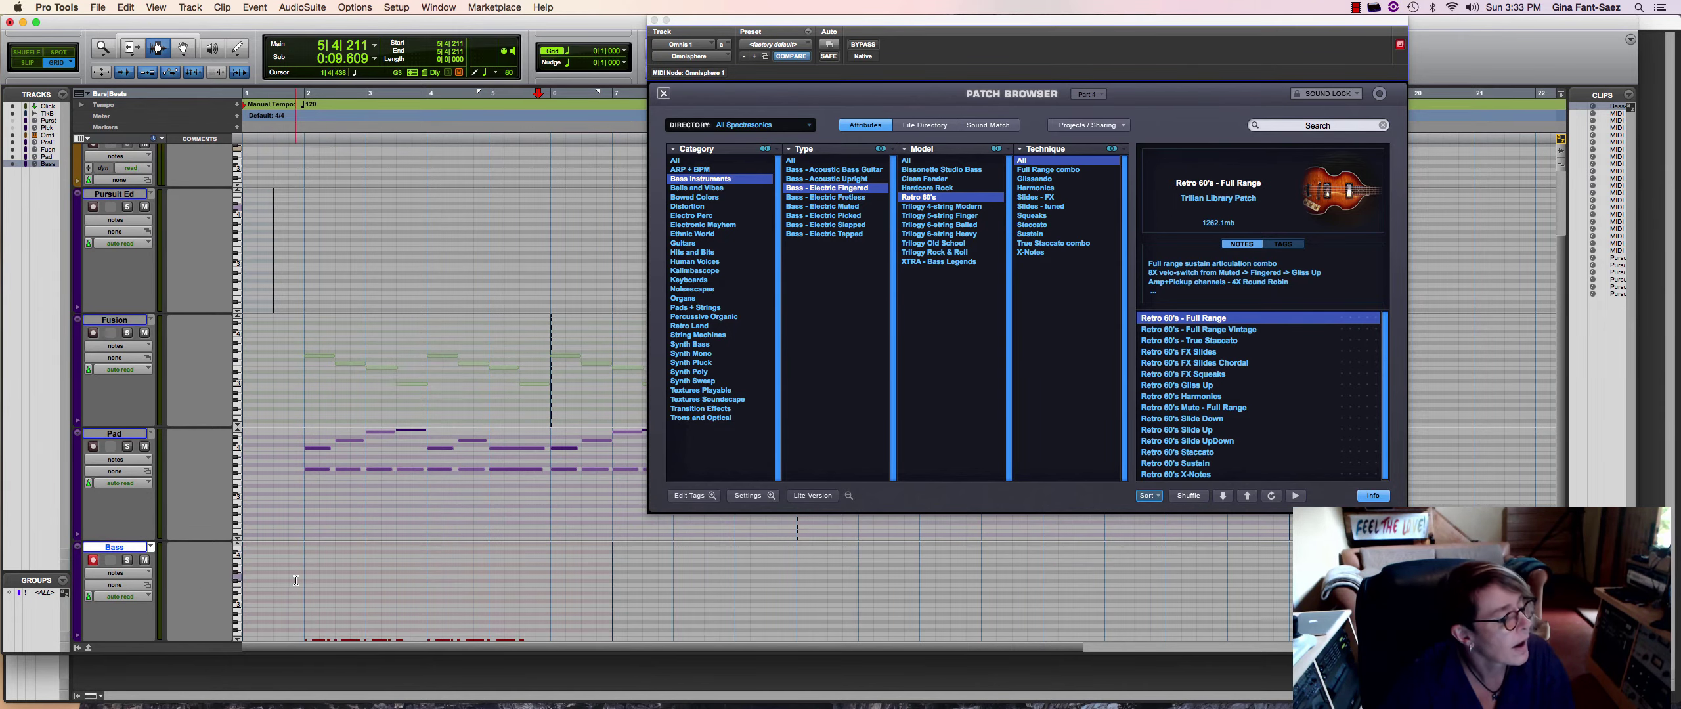
click(238, 641)
click(239, 641)
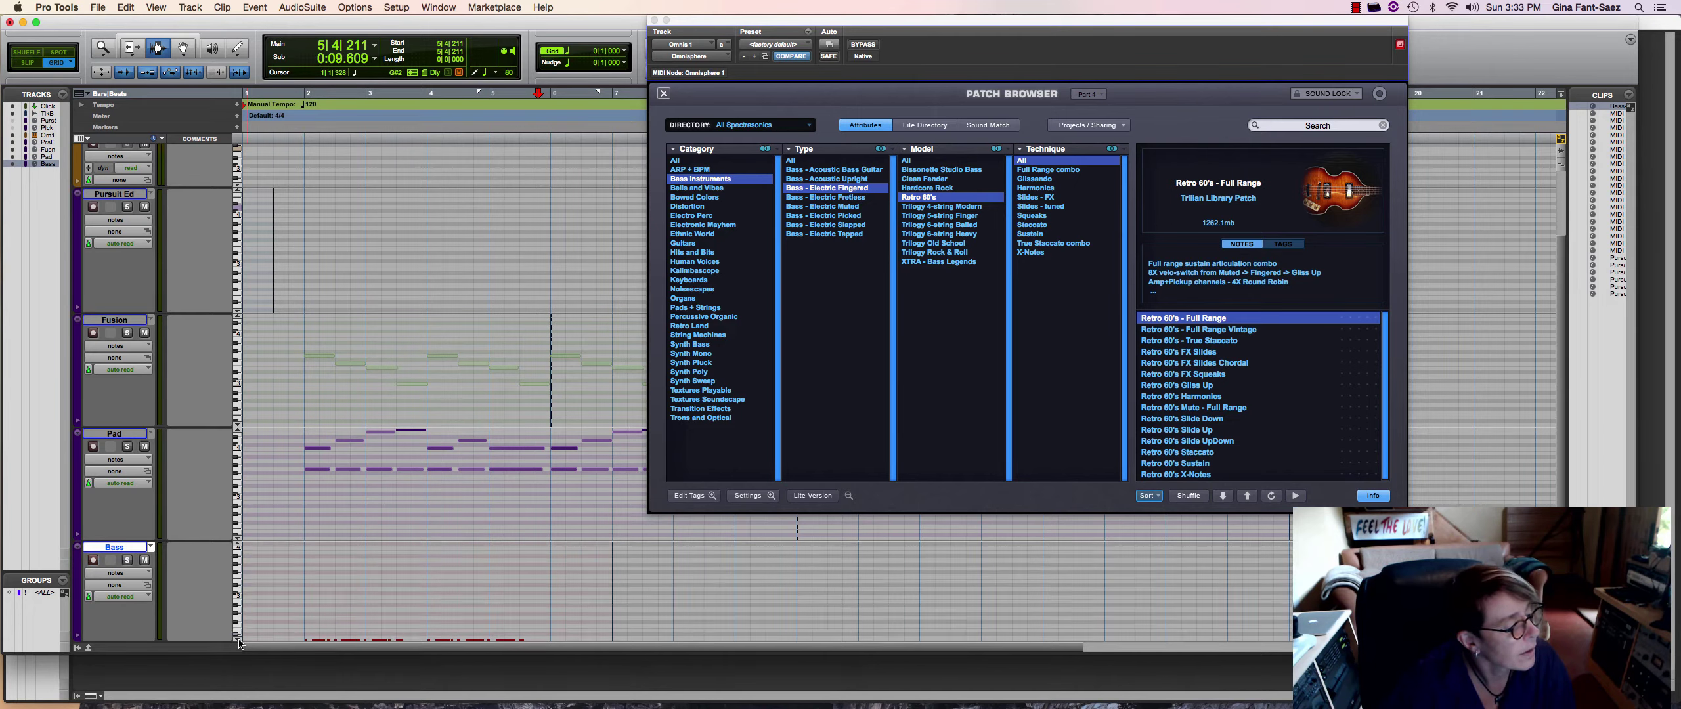
click(239, 641)
click(239, 640)
click(238, 640)
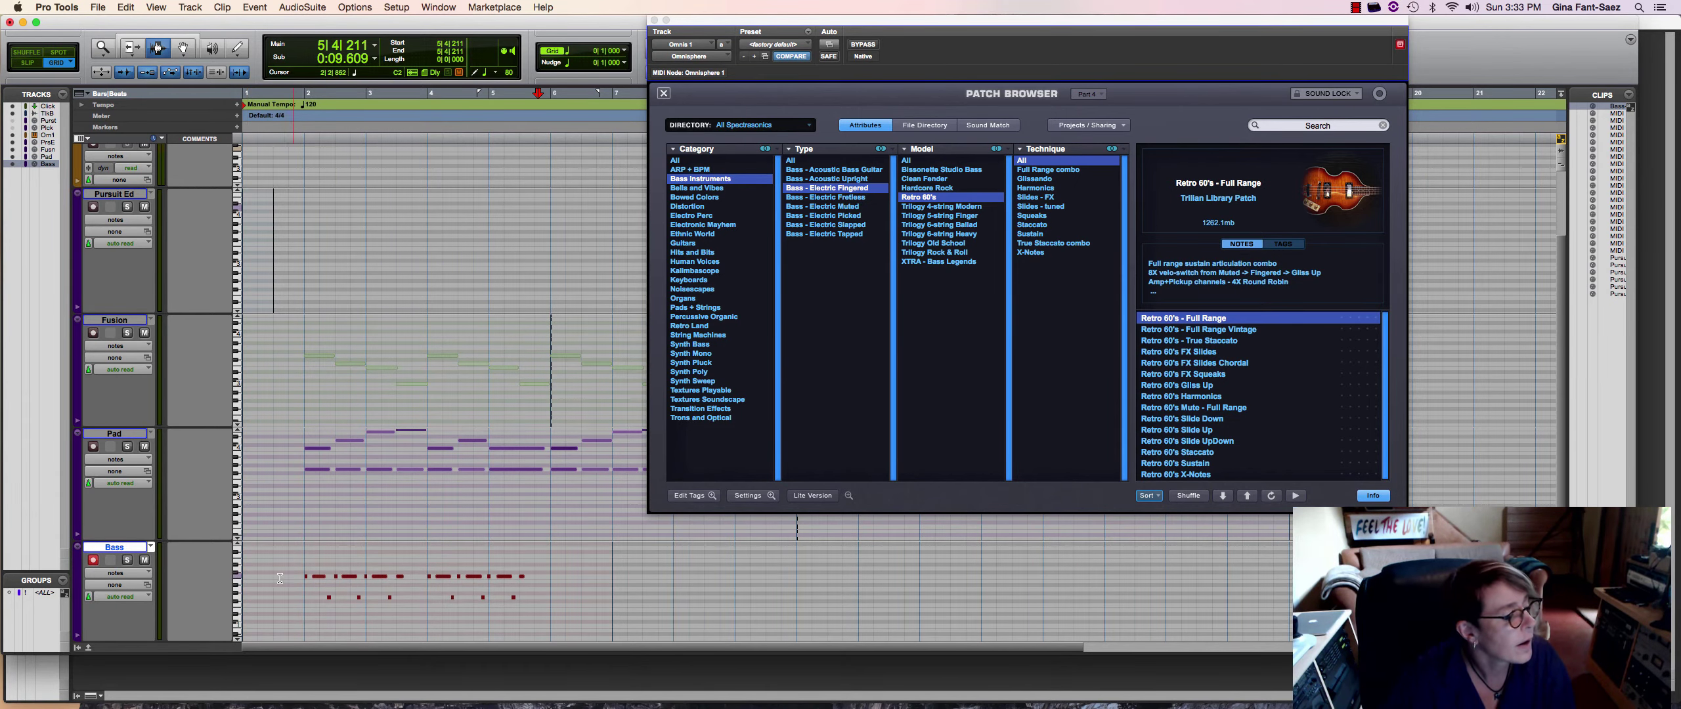
Quantize all recorded bass notes to a 1/8-note grid, audition them, and select the bars to repeat
drag(279, 577, 581, 584)
key(alt+0)
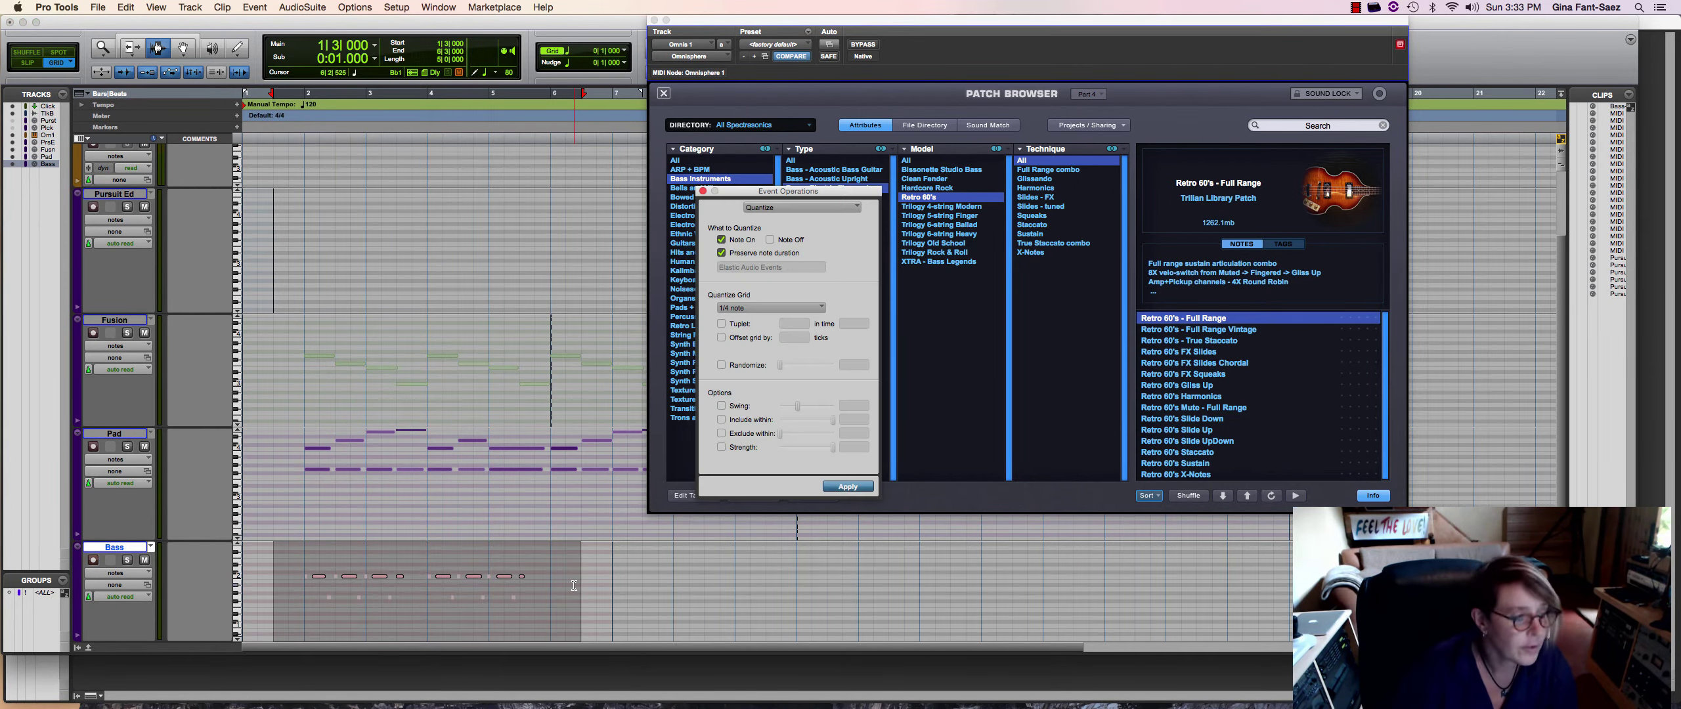
click(735, 309)
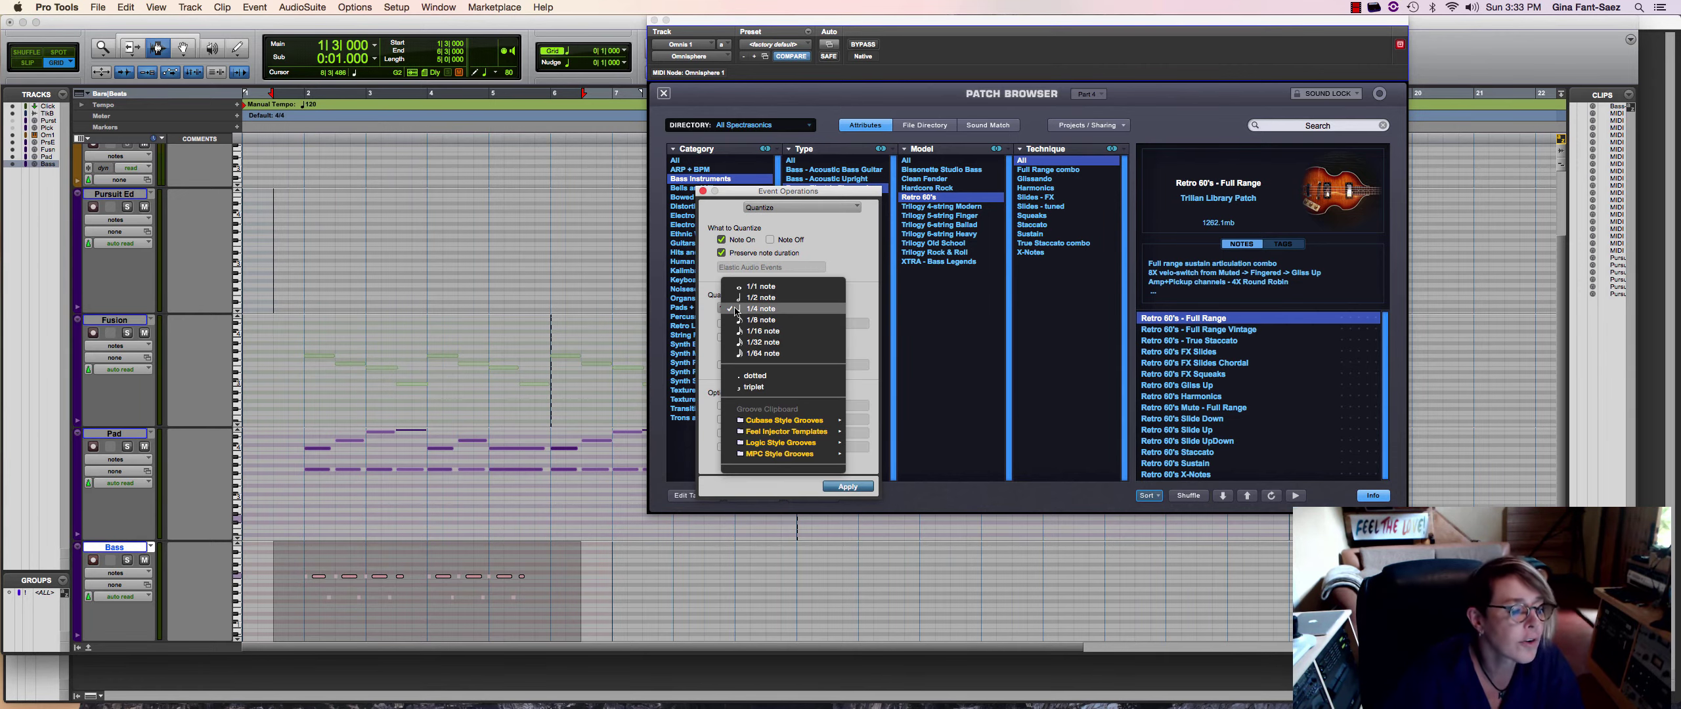
click(761, 319)
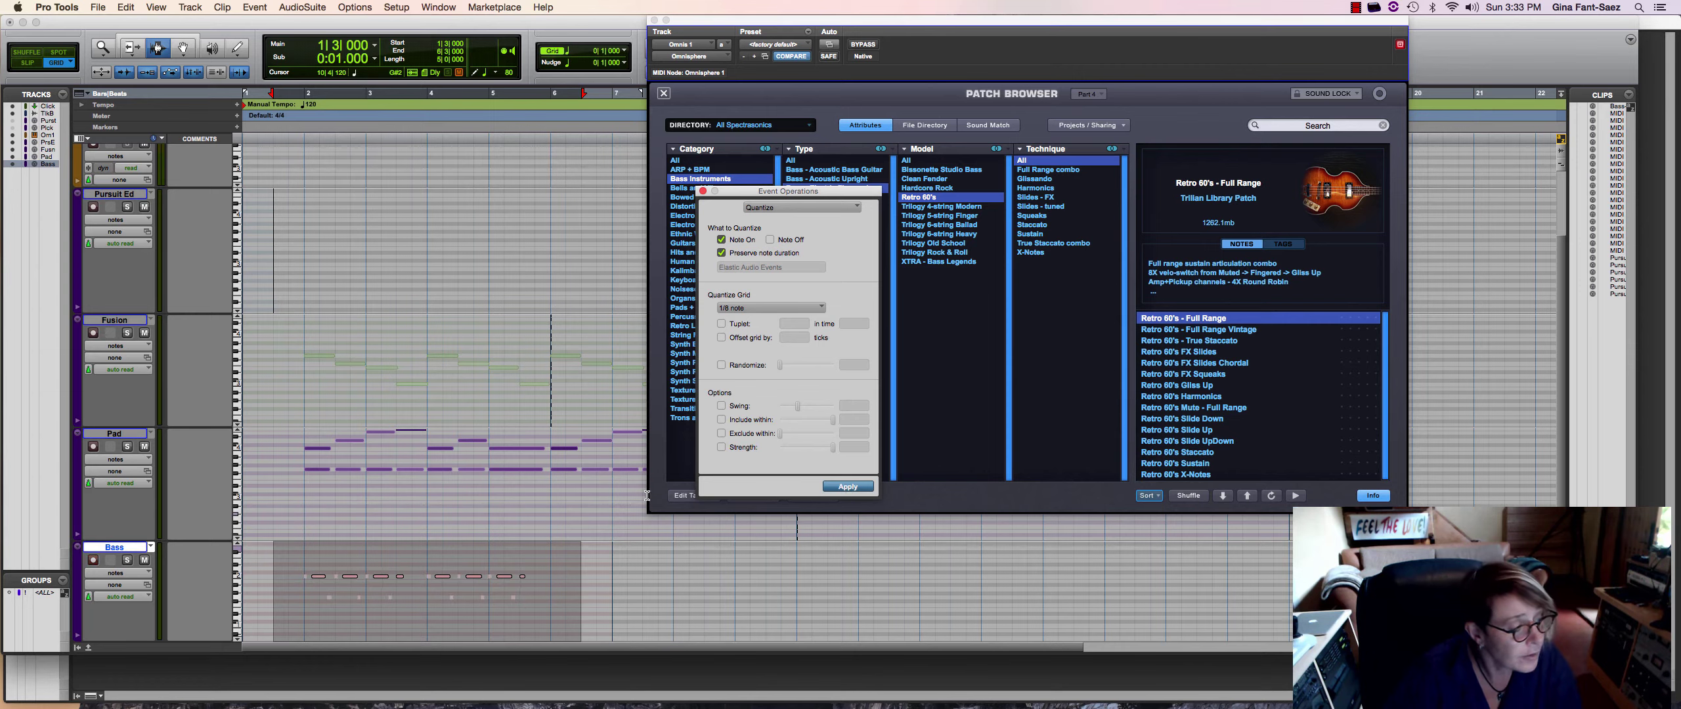
key(space)
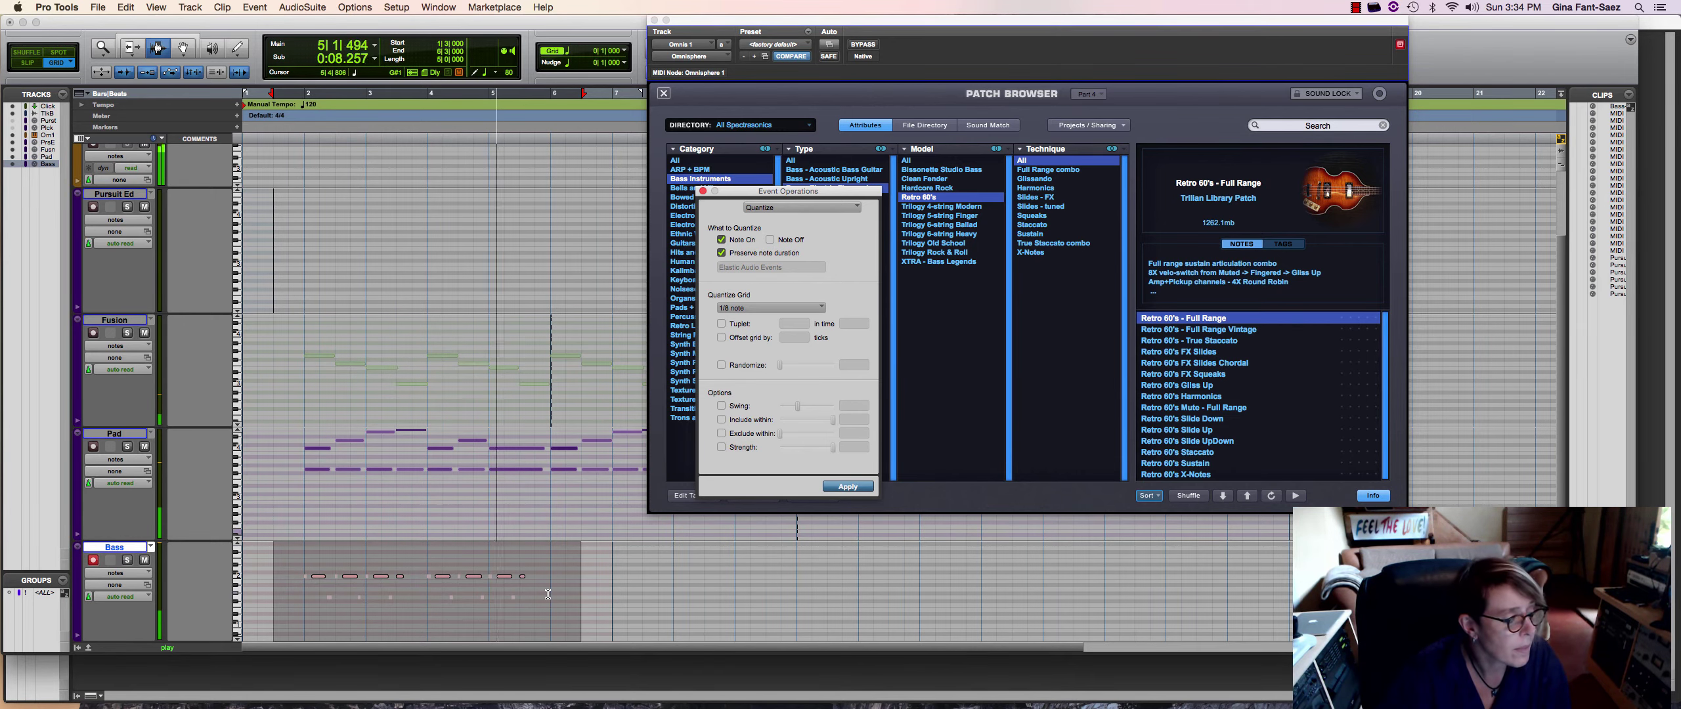
key(Return)
drag(552, 592, 304, 585)
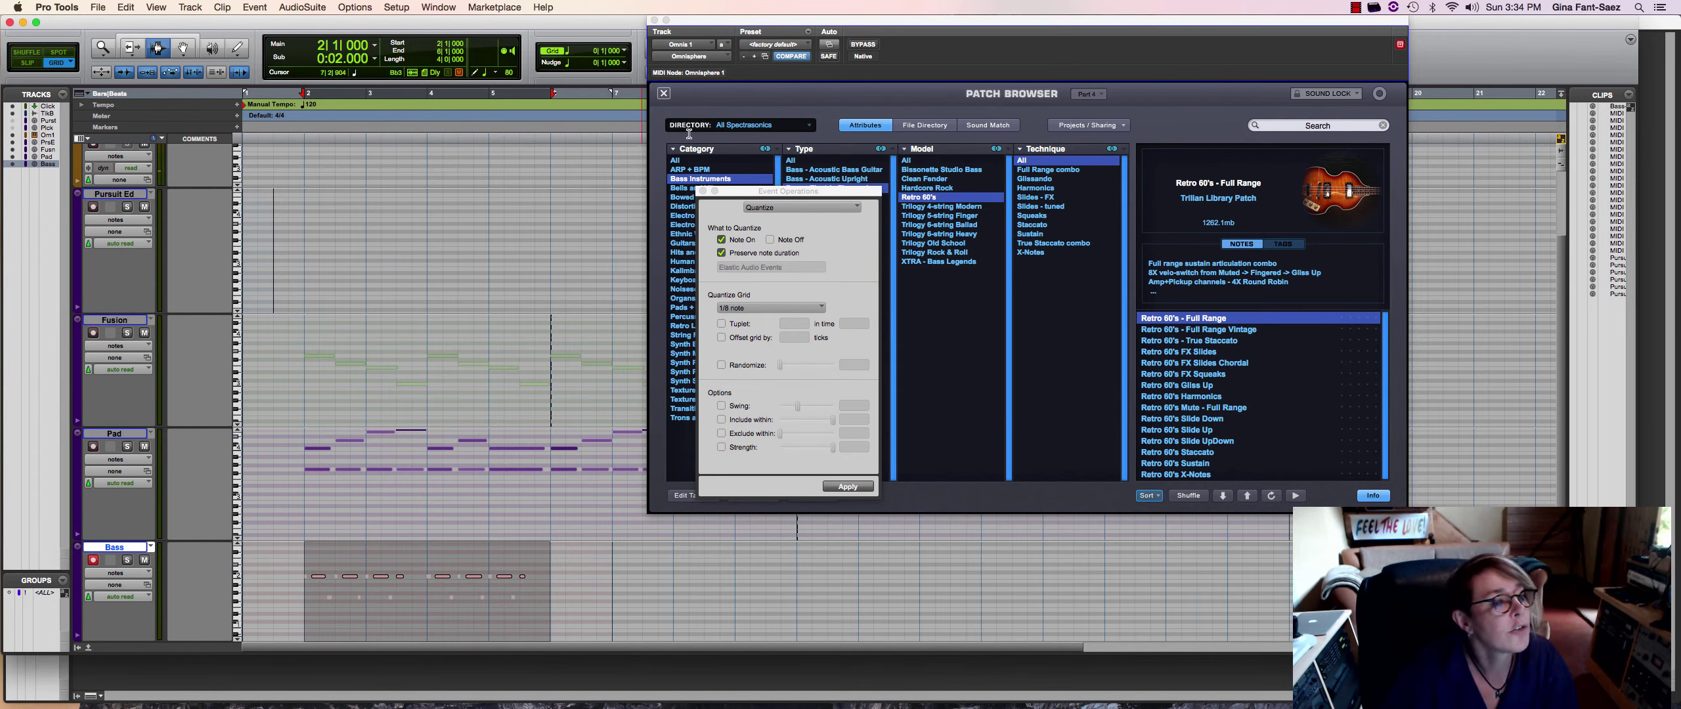
Duplicate the selected bass bars twice so the part continues into bars 6–14
click(703, 192)
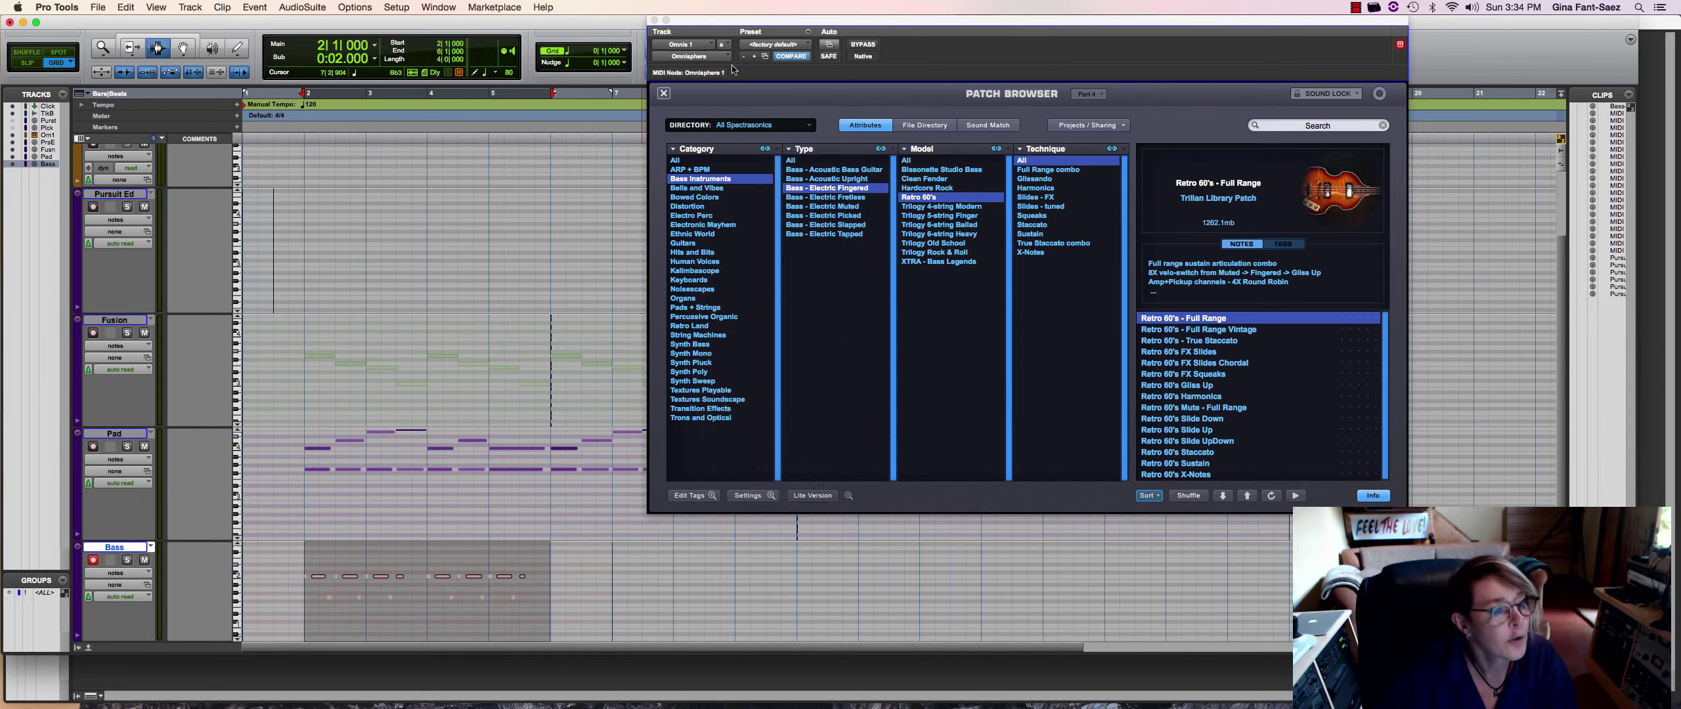
drag(713, 25, 931, 5)
key(super+d)
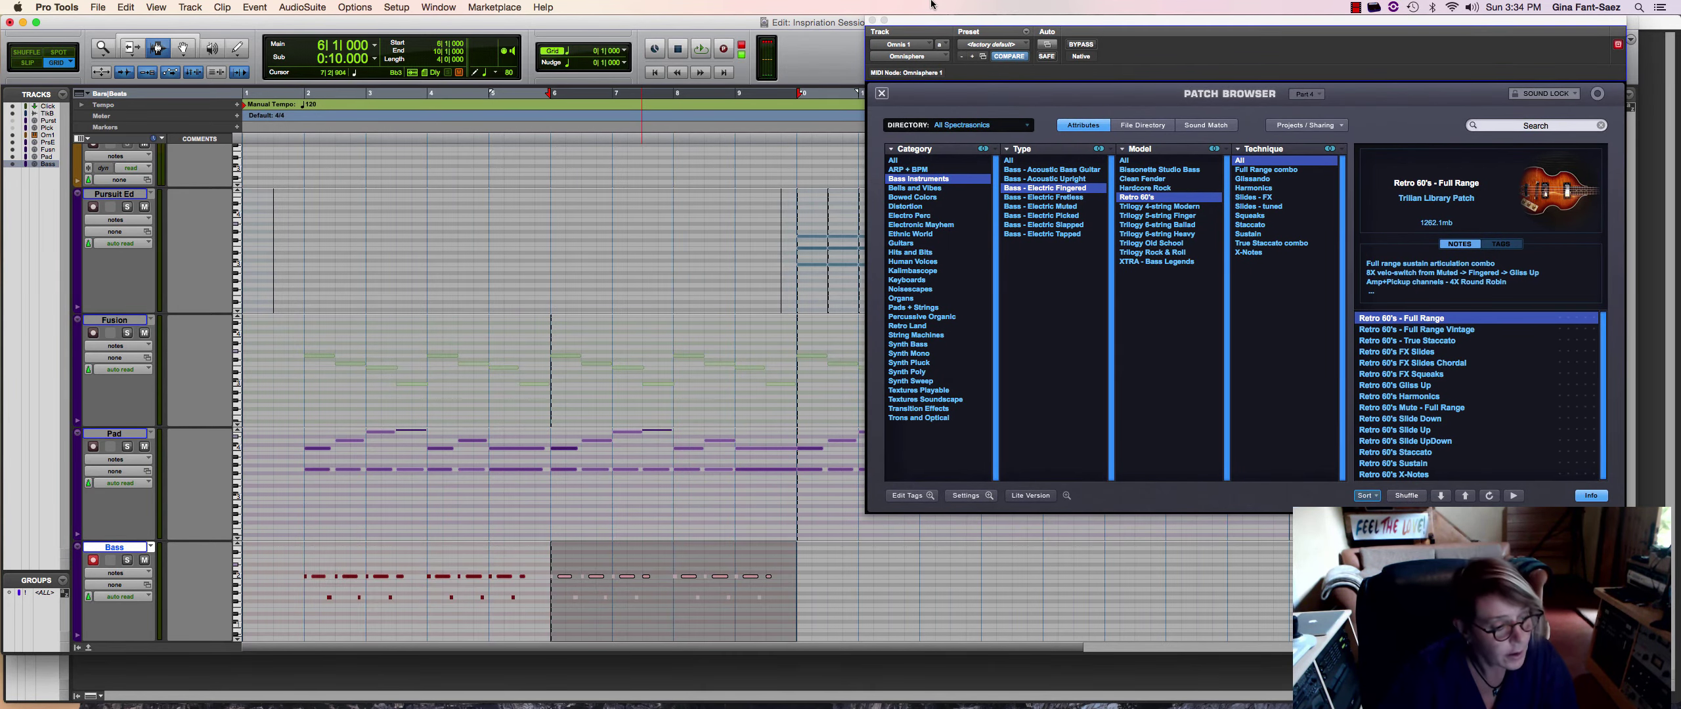
key(super+d)
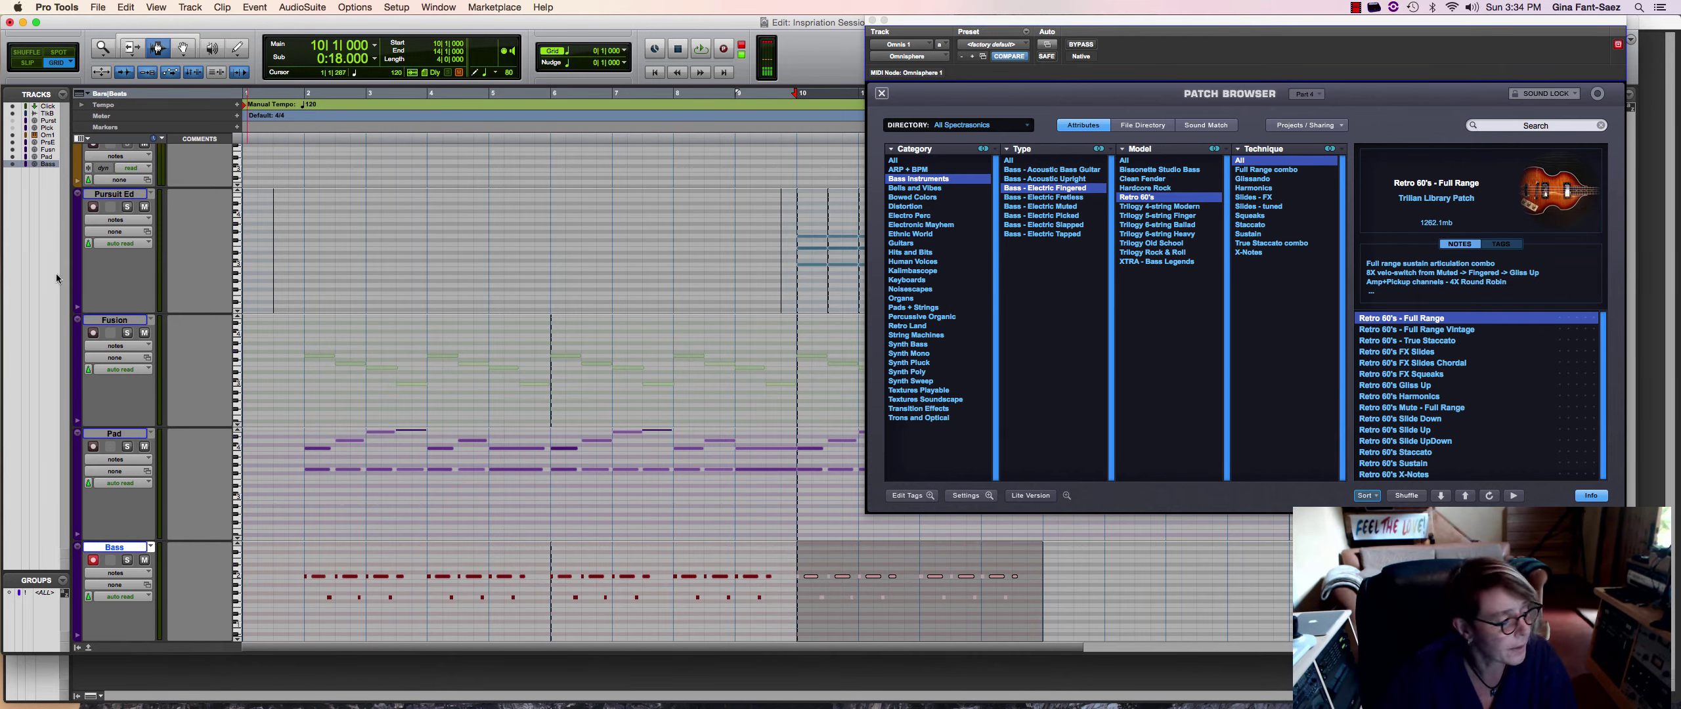
click(293, 578)
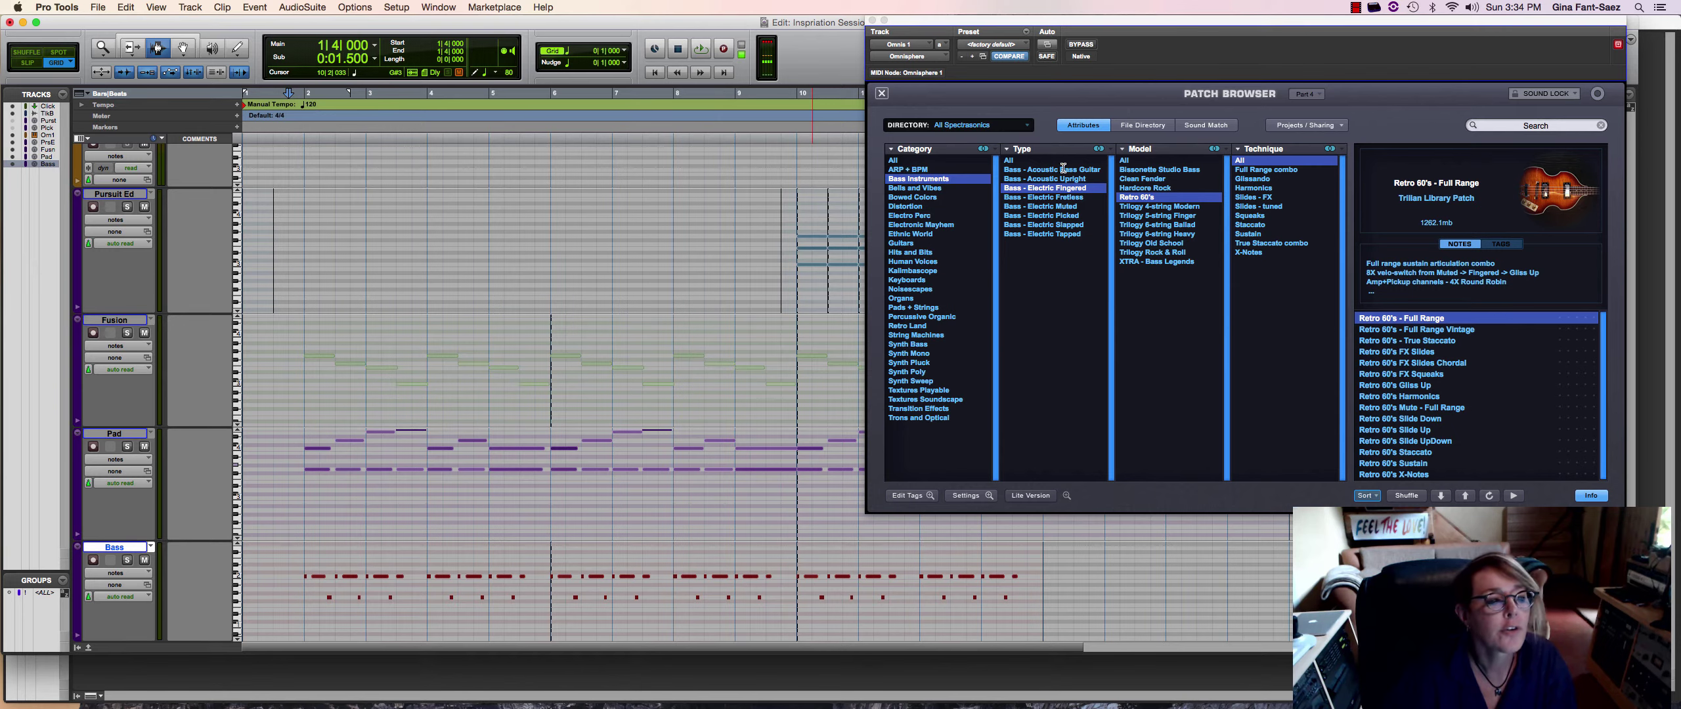
Reopen part 4's Omnisphere patch browser filtered to the Synth Bass category
click(882, 94)
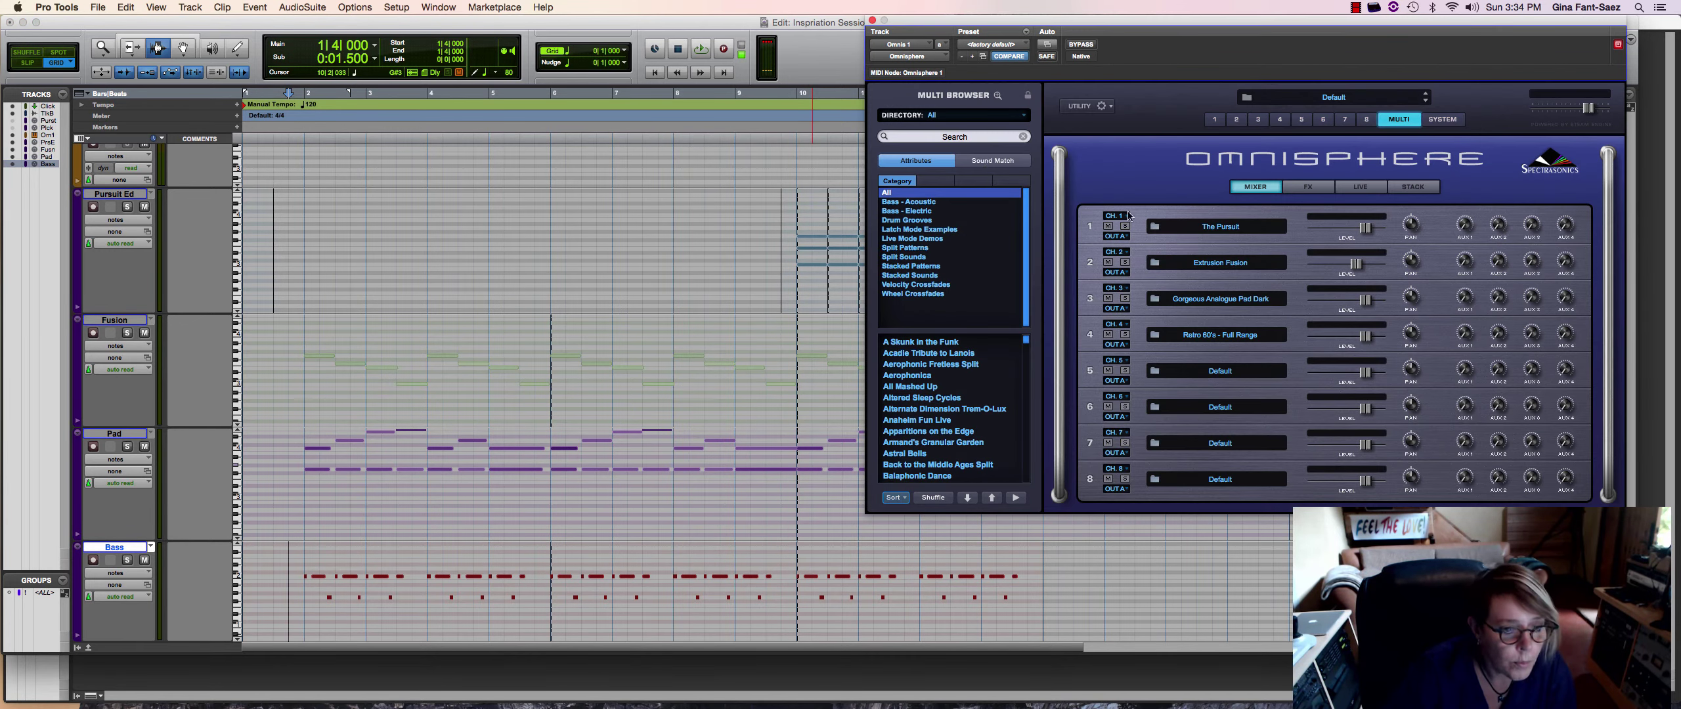
click(1214, 338)
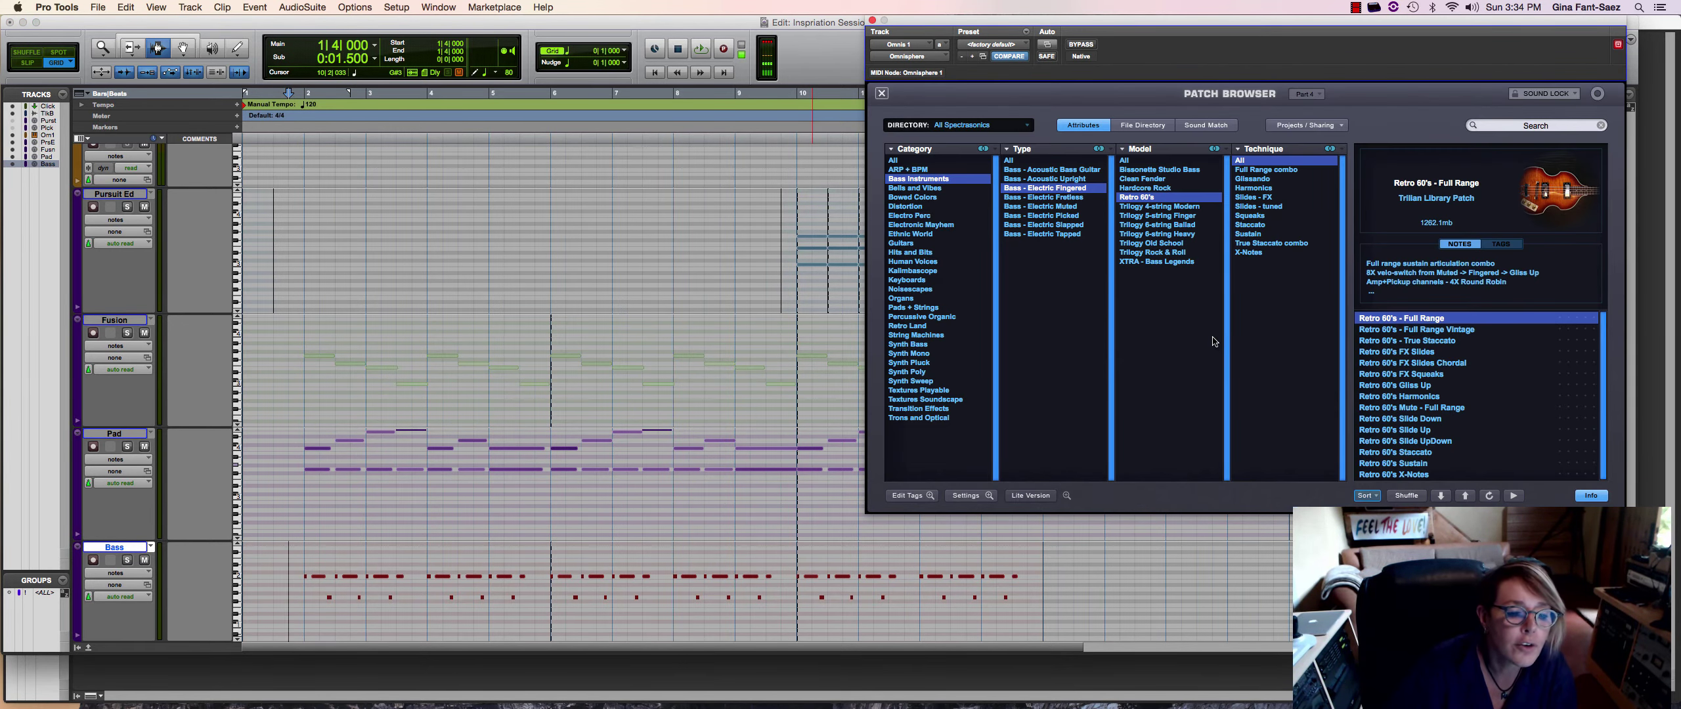
click(909, 346)
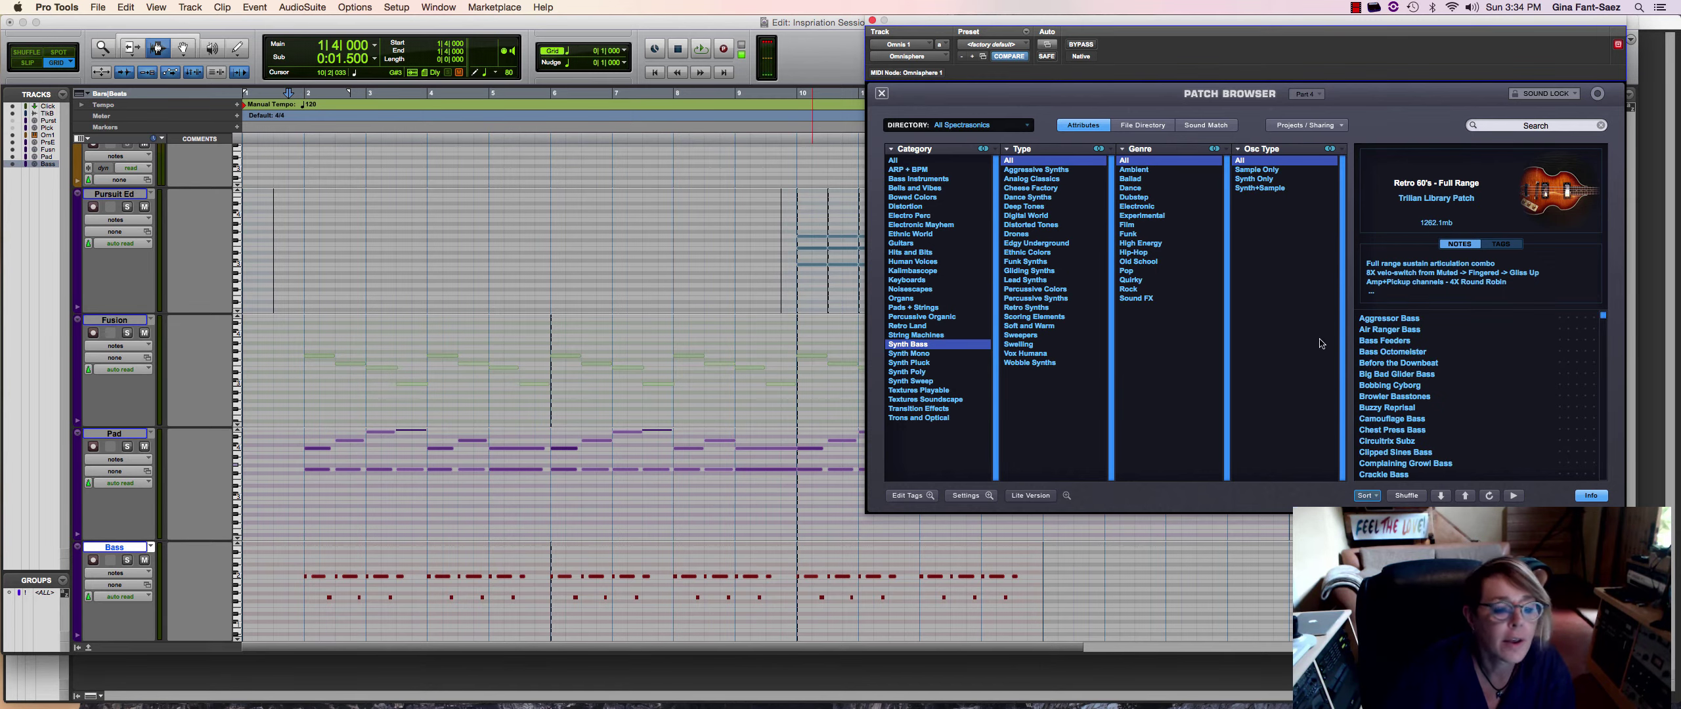
Load the Bass Feeders patch and play bars 2–8 of the Bass track
click(1385, 341)
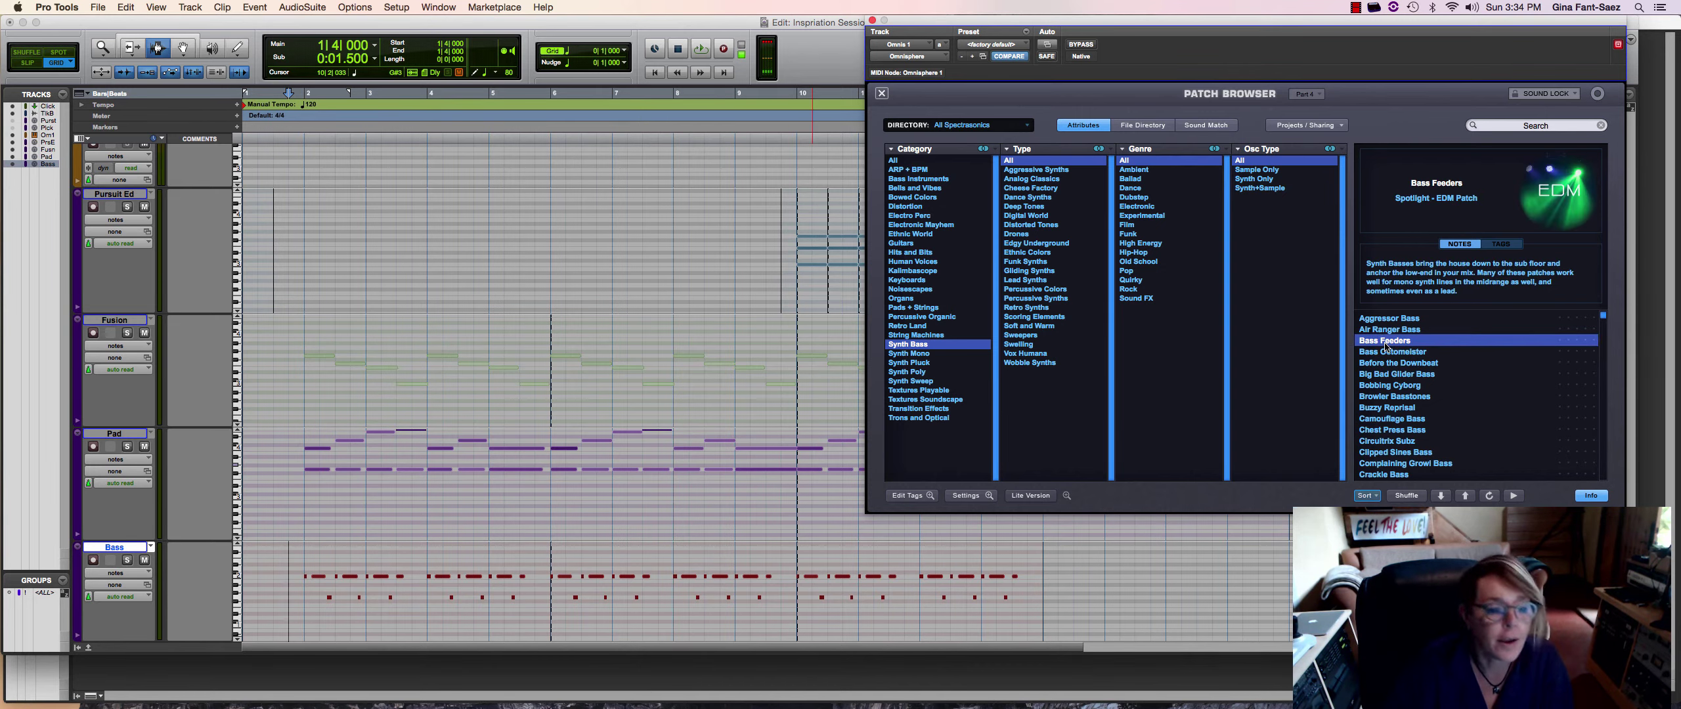
key(space)
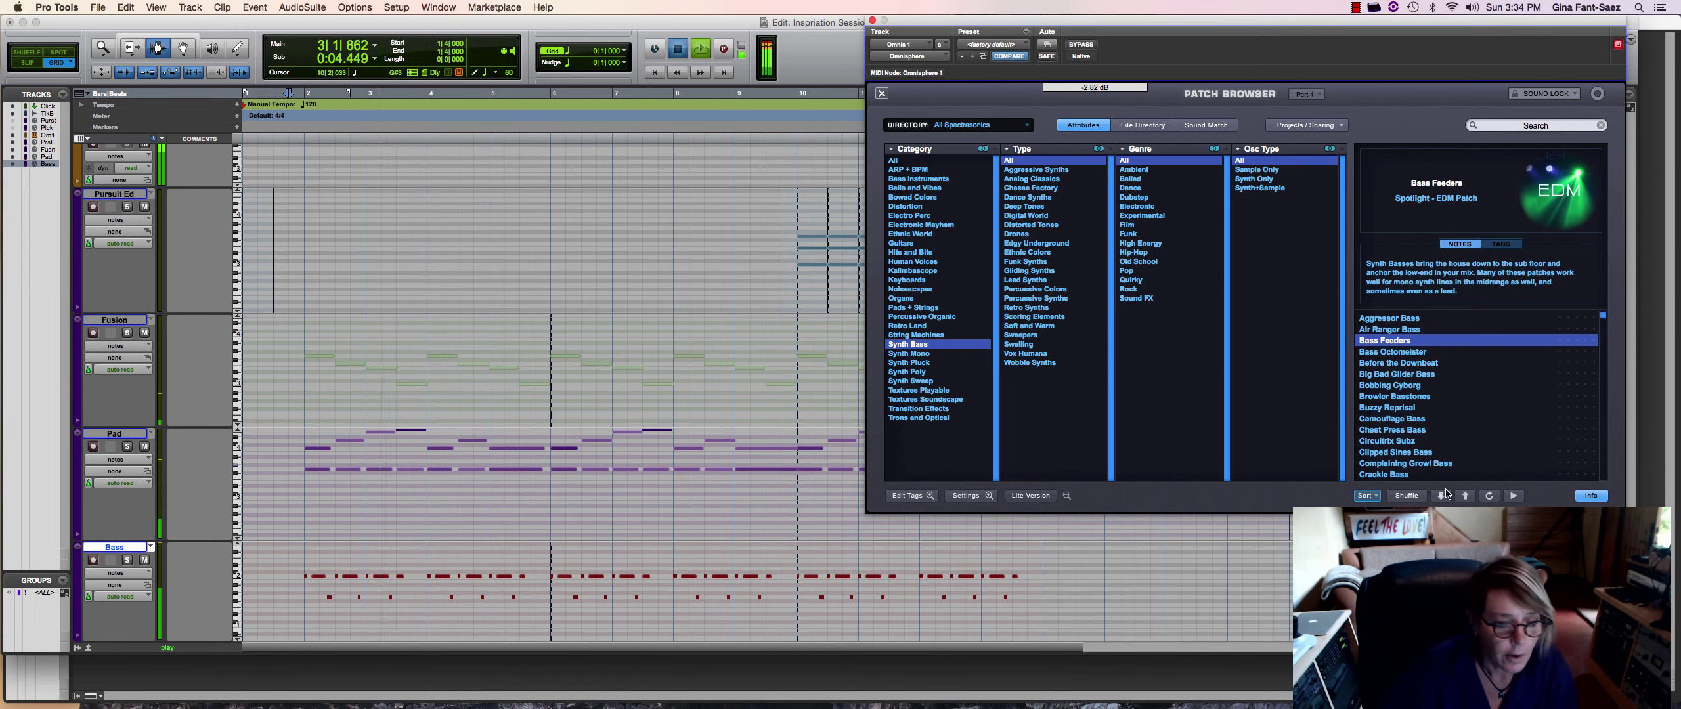
key(space)
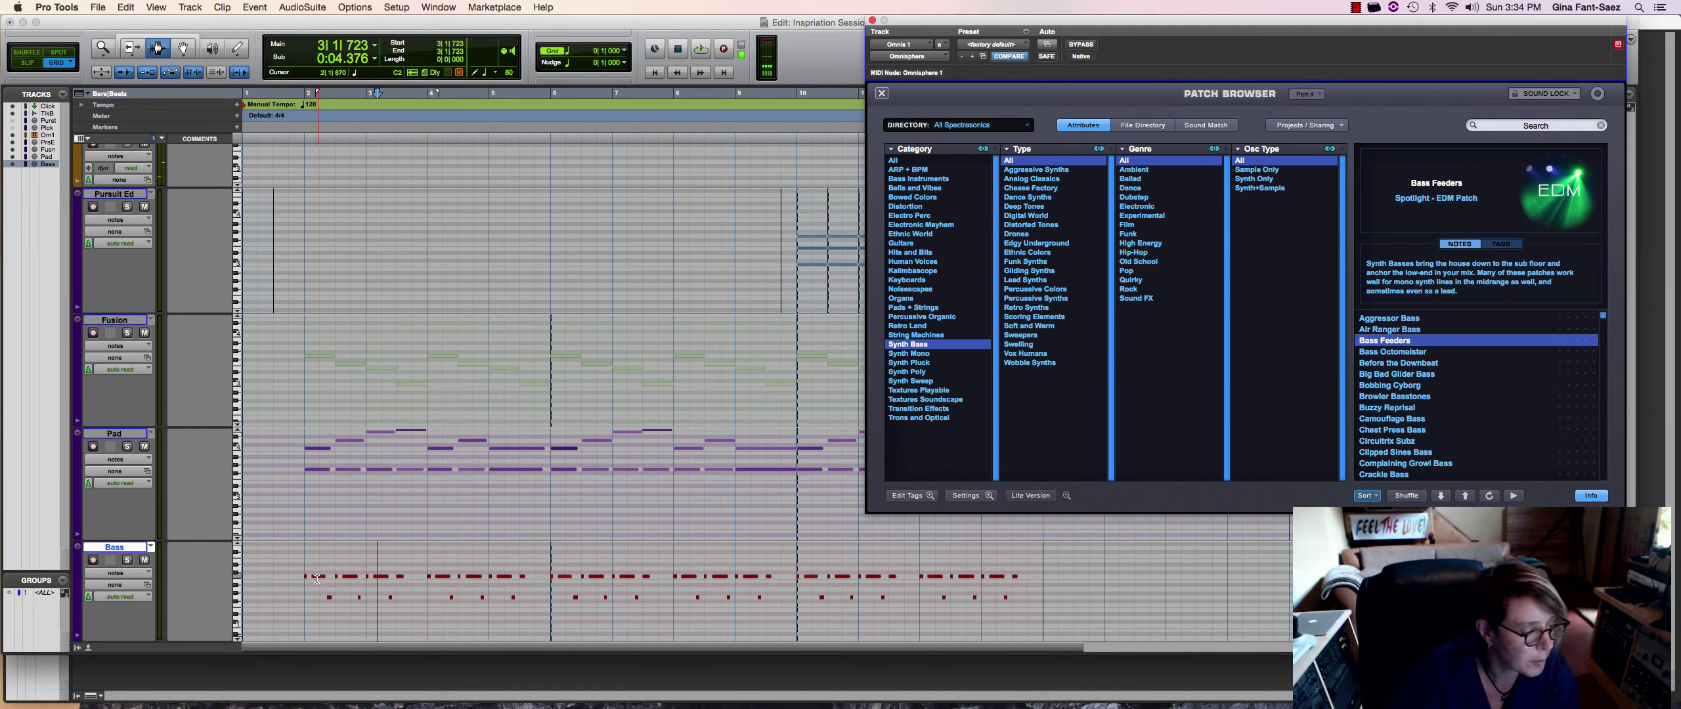
drag(306, 594, 1036, 616)
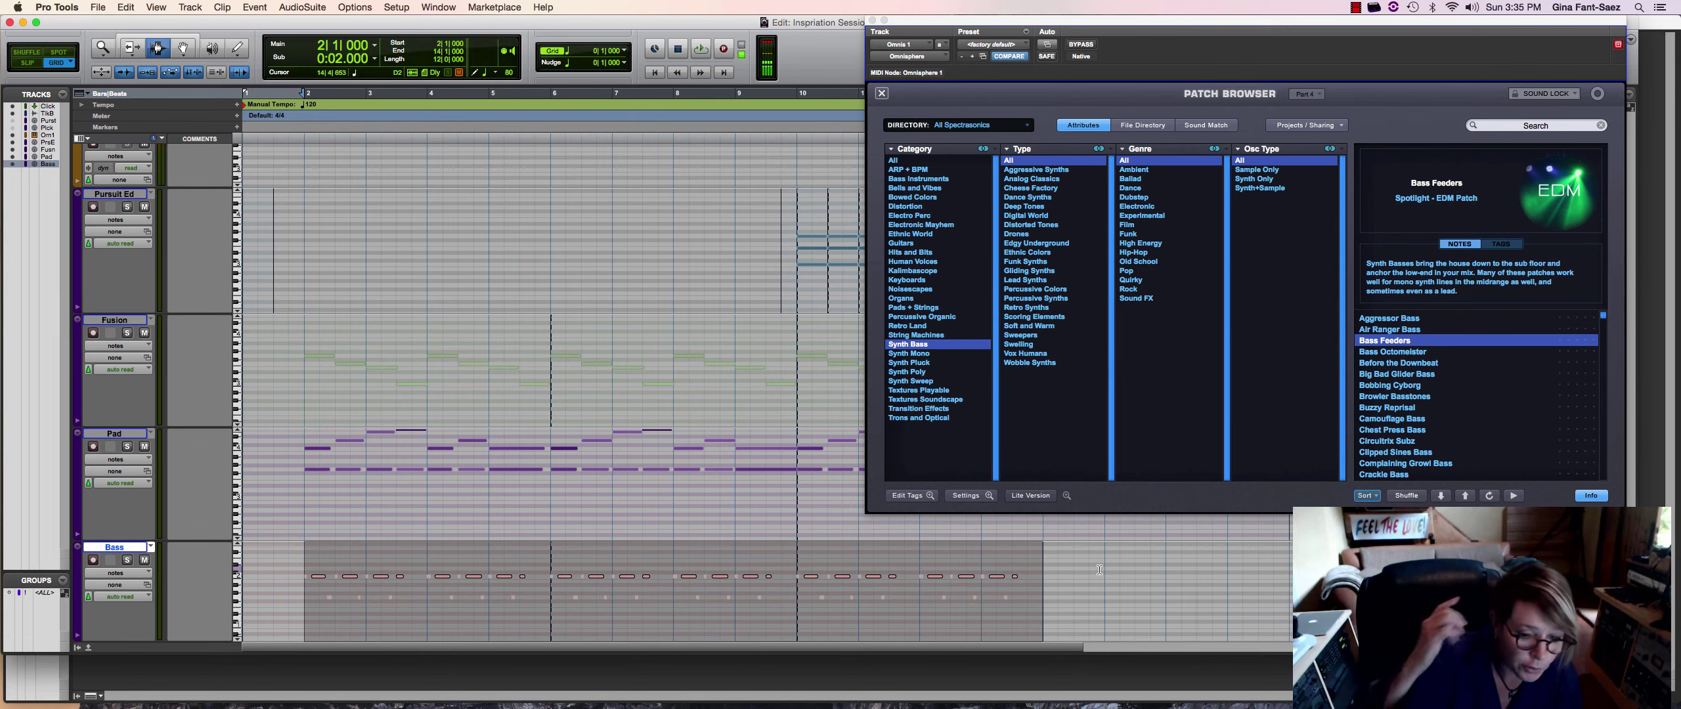
key(space)
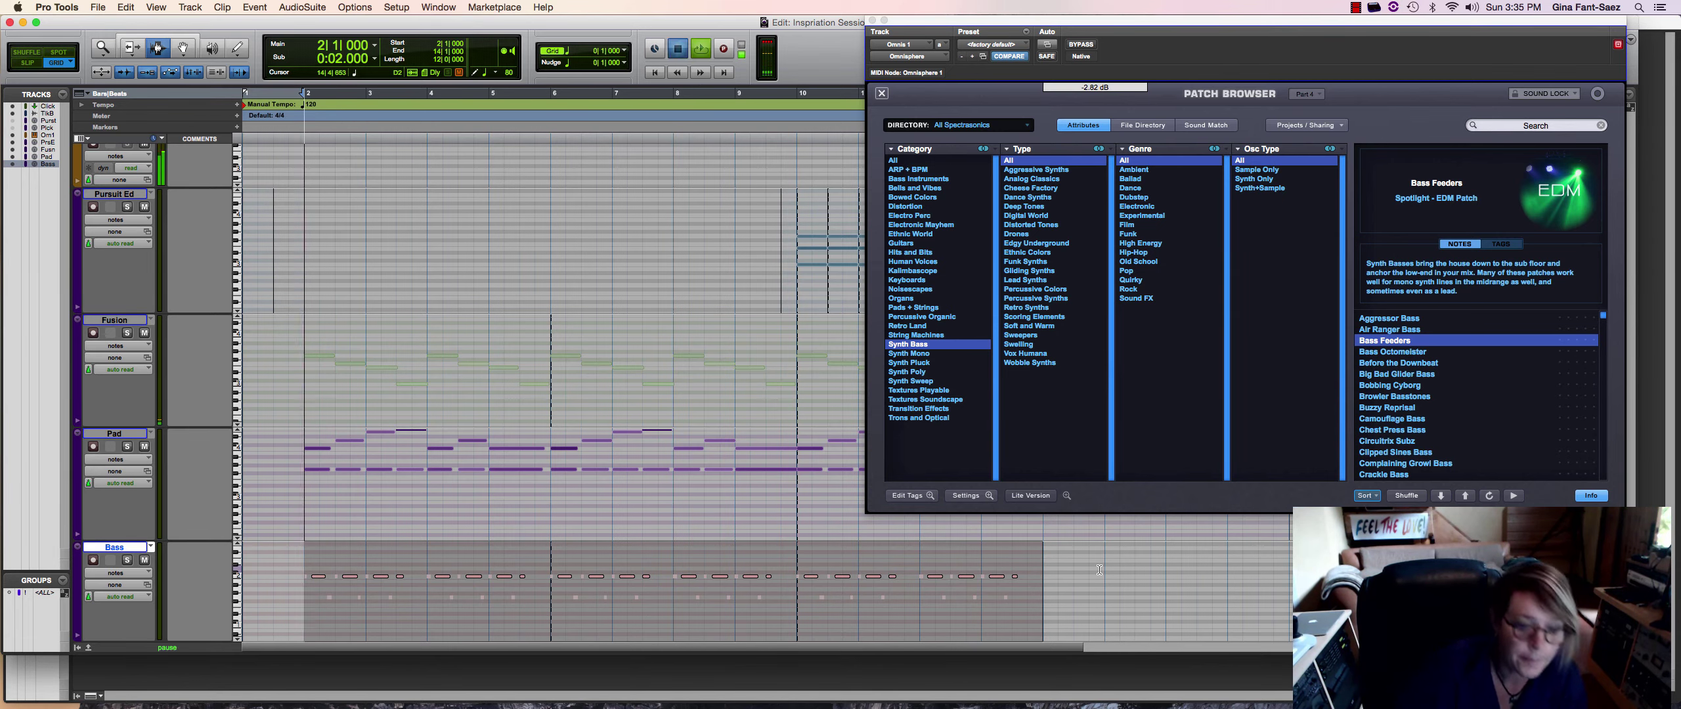
Audition successive synth bass patches from Bass Octomeister onward during playback, then stop
click(1442, 497)
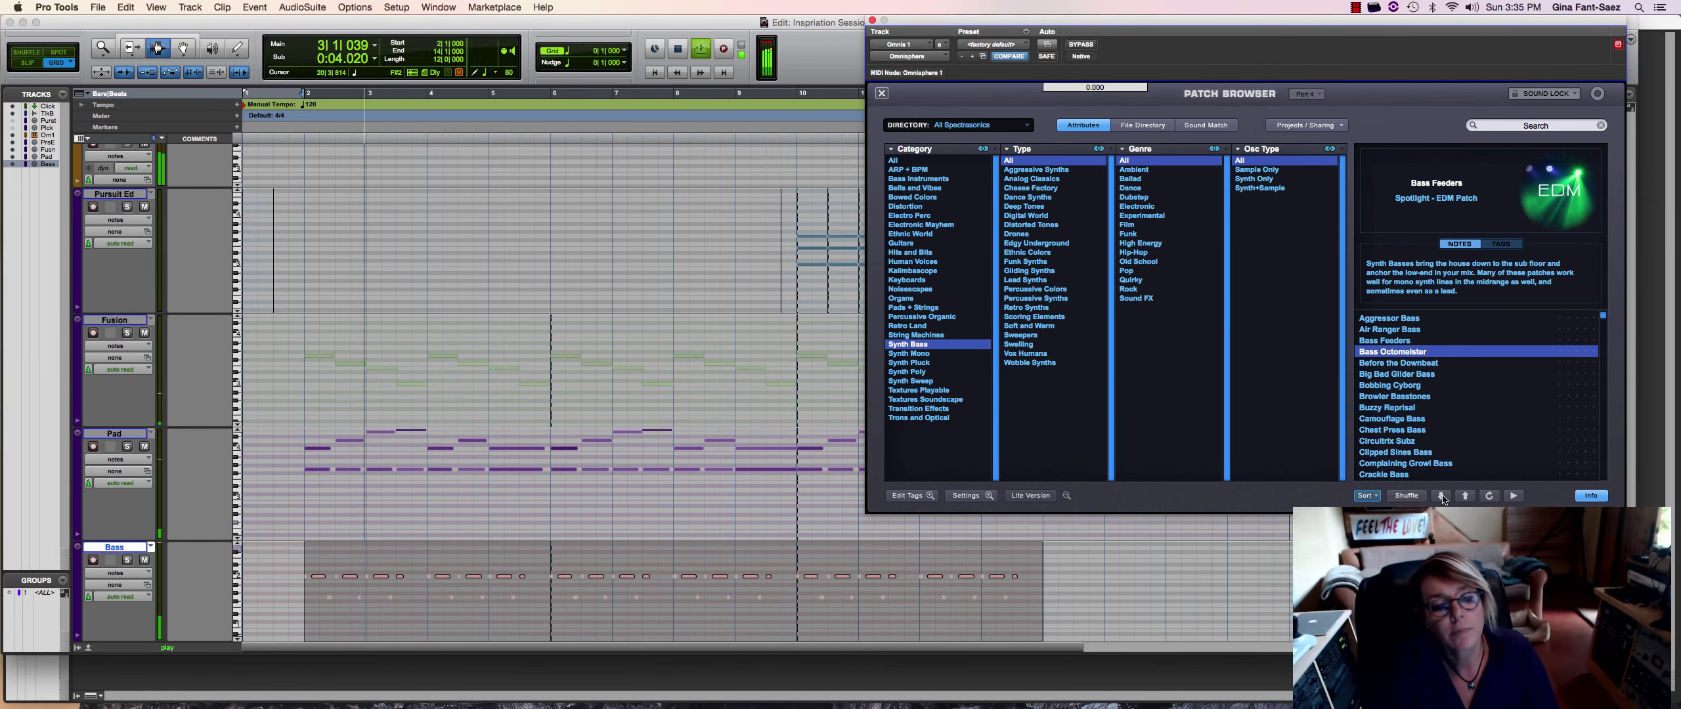
click(1442, 497)
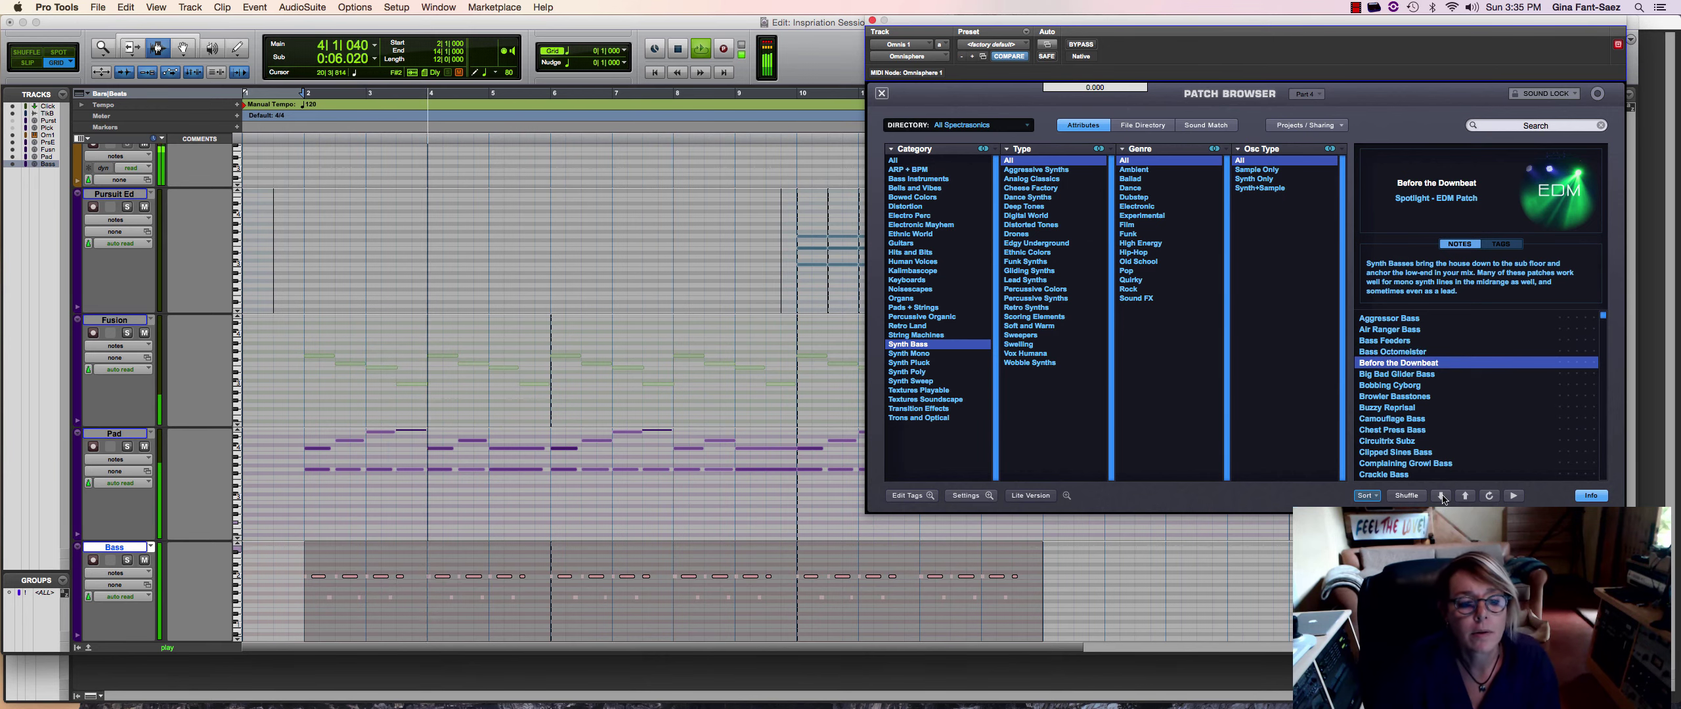
click(1443, 496)
click(1442, 496)
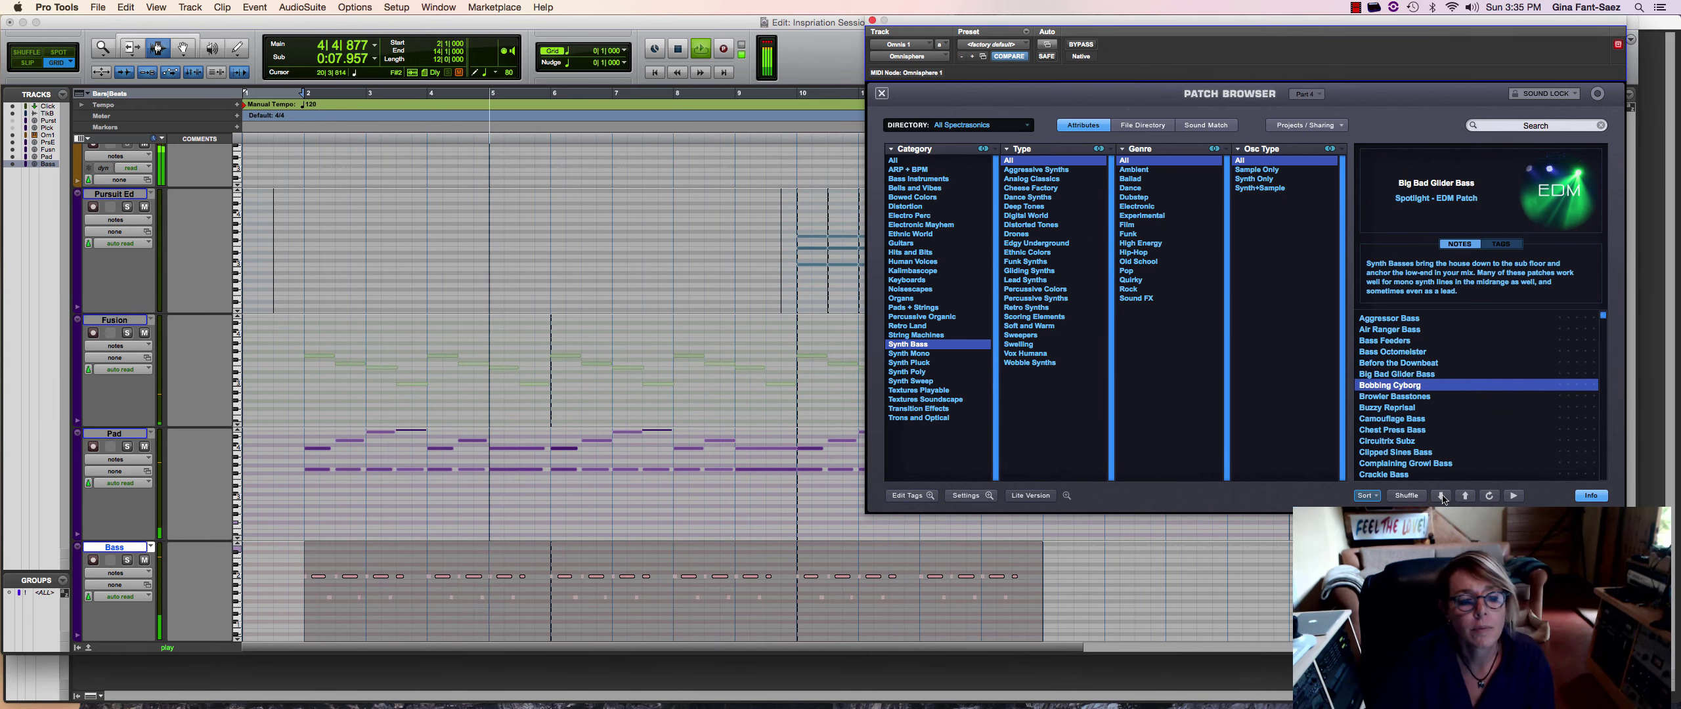
click(1443, 497)
click(1442, 497)
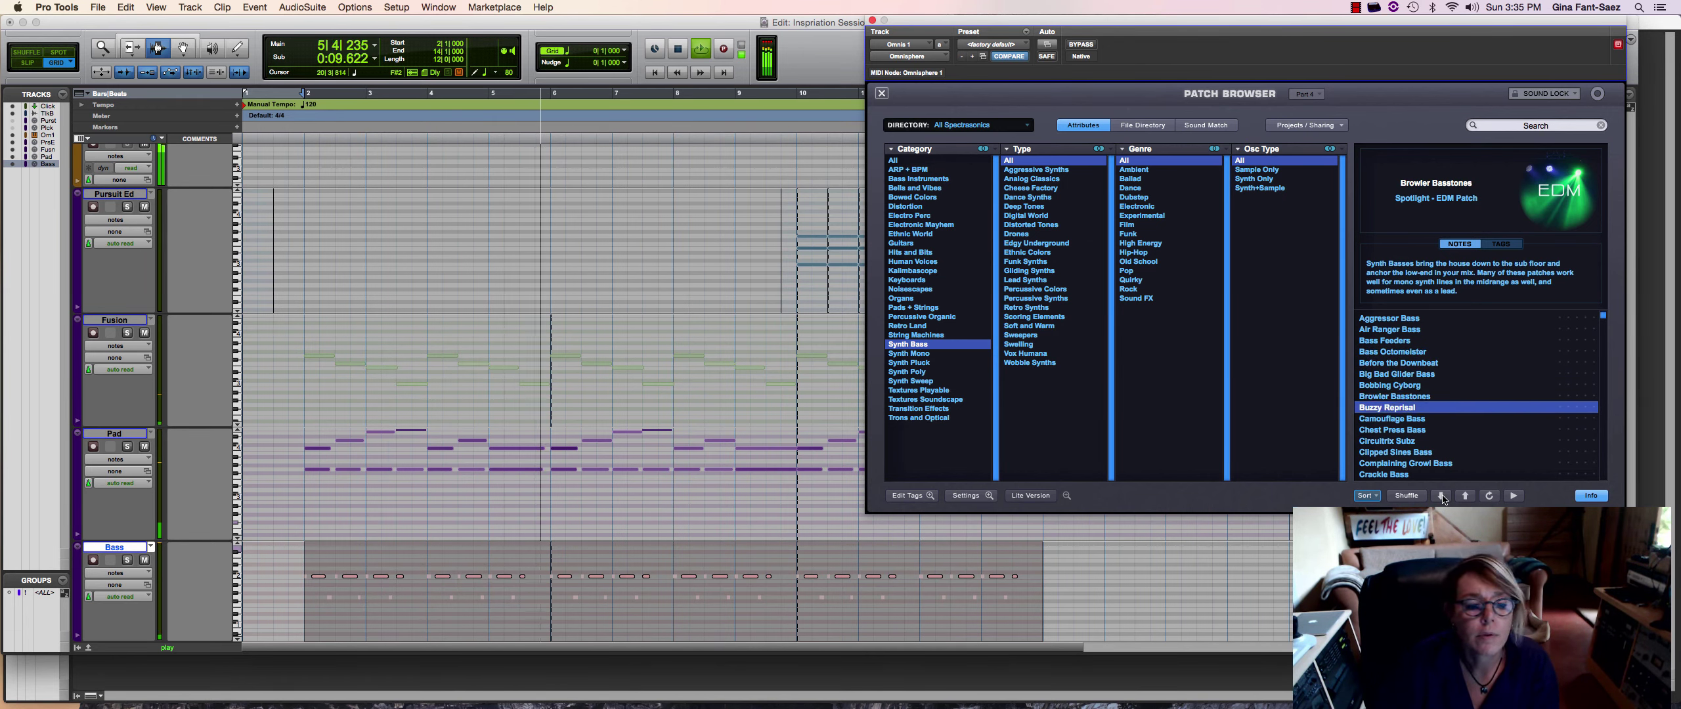
click(1442, 496)
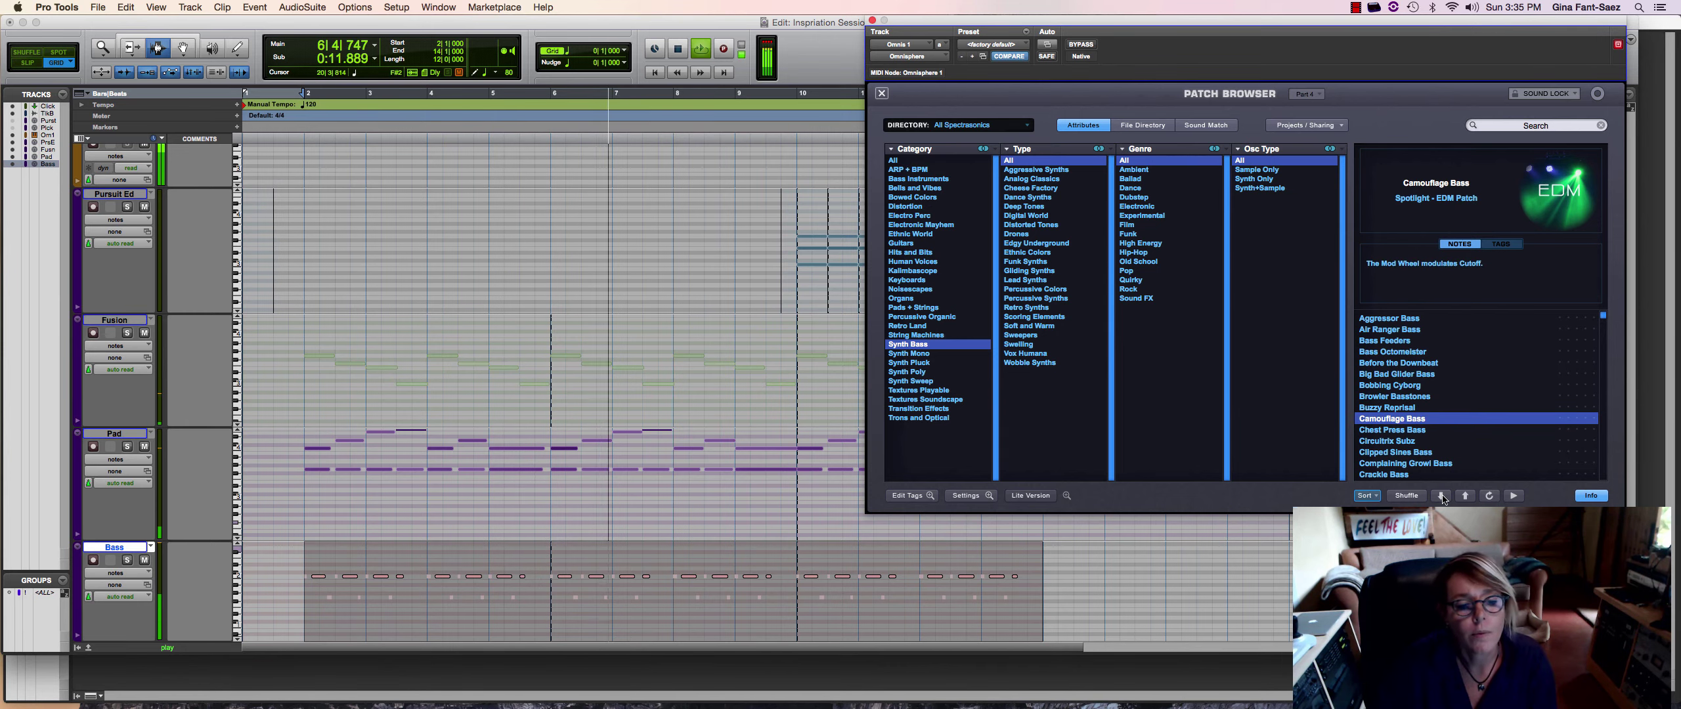
click(1442, 496)
click(1442, 496)
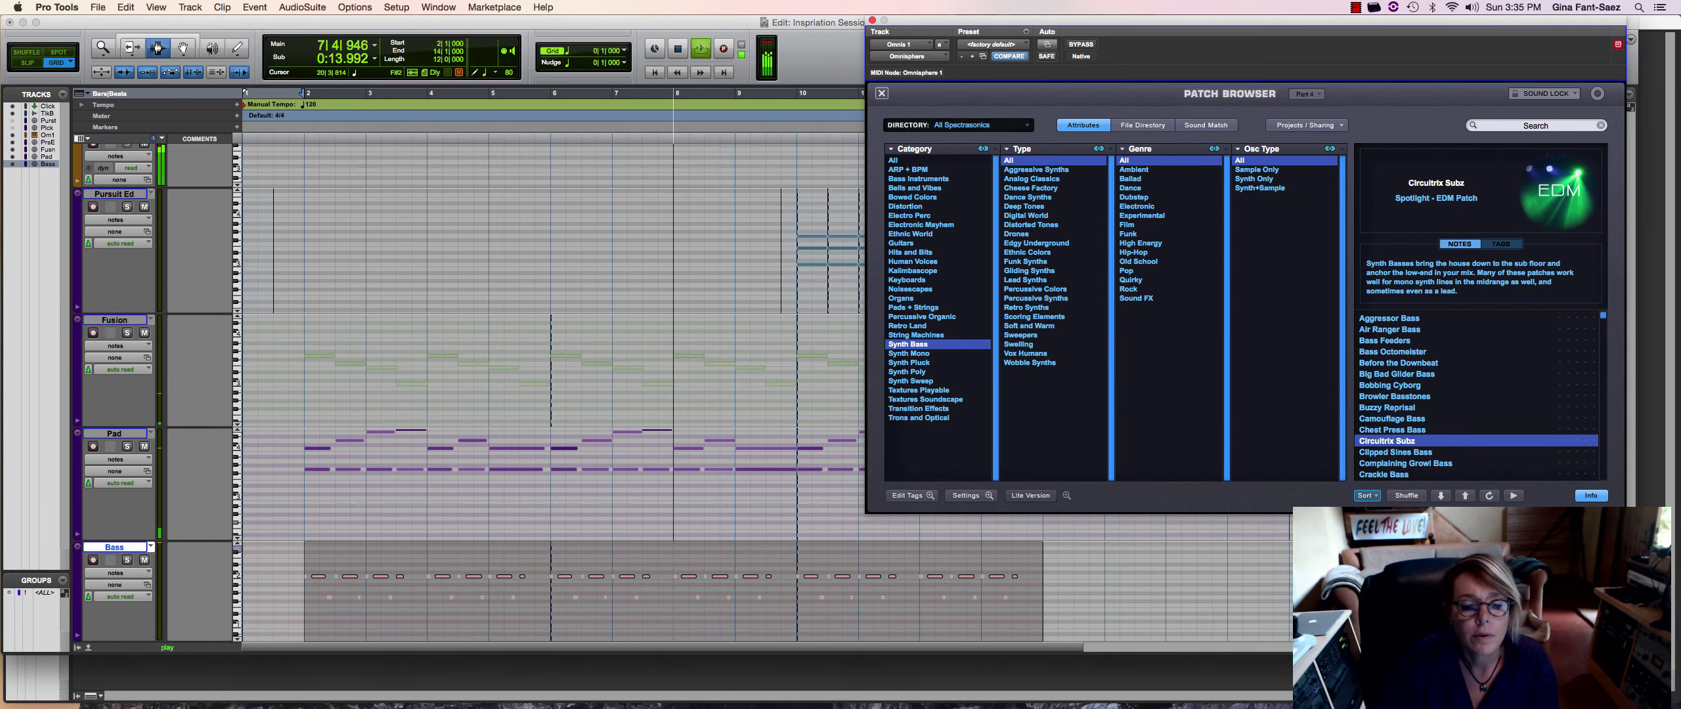
click(1441, 496)
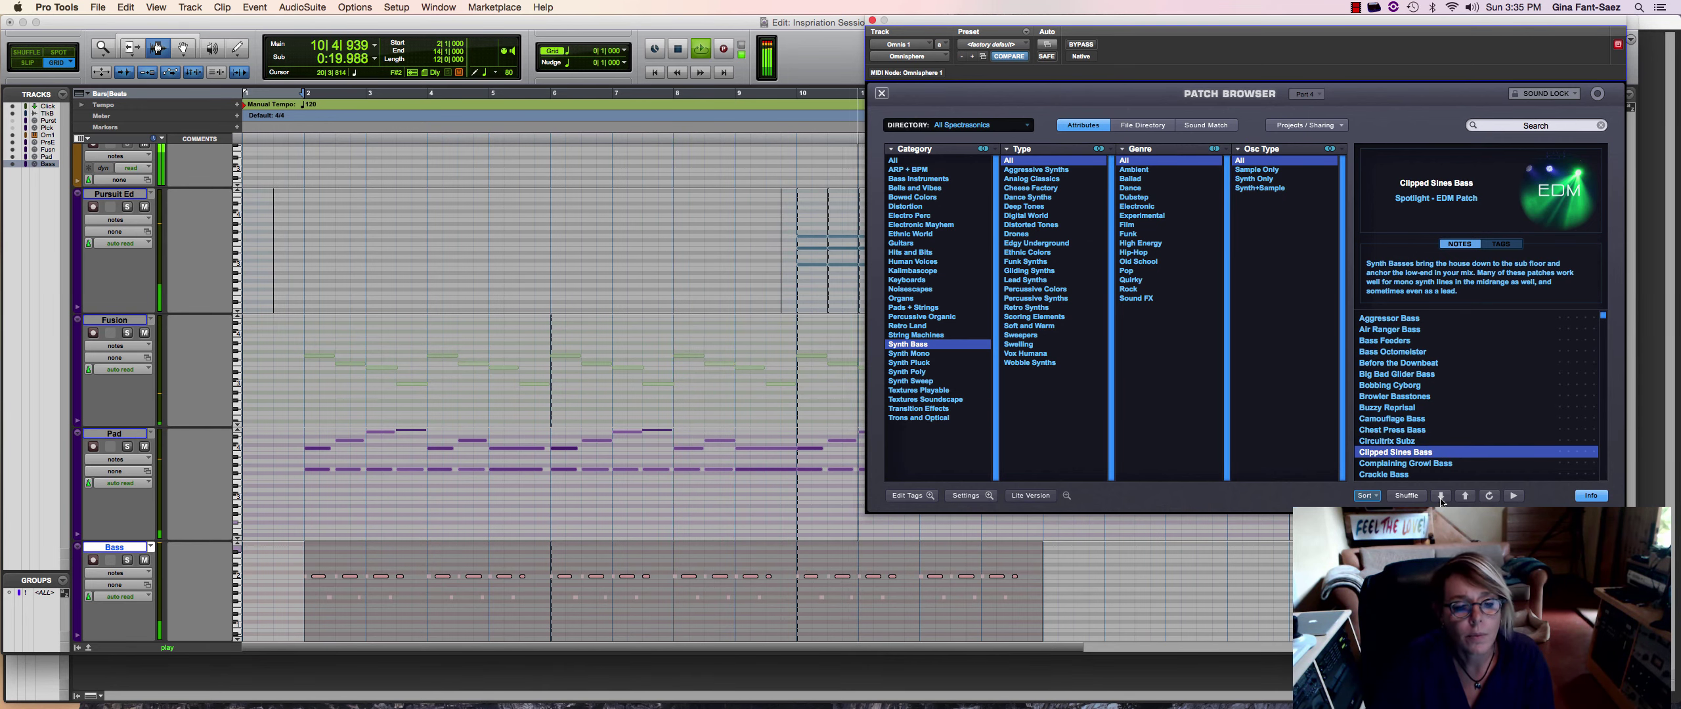
key(space)
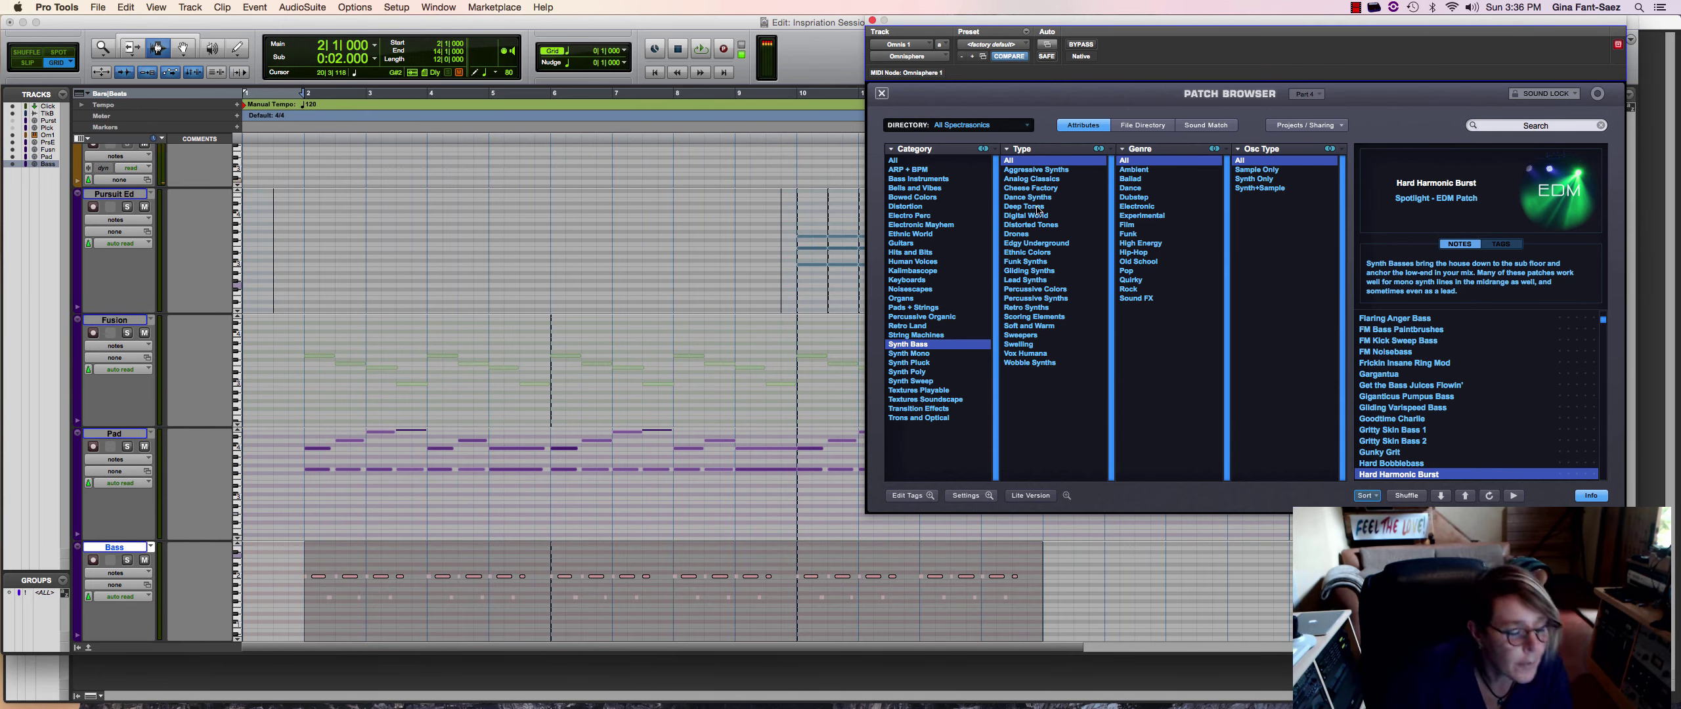
Filter to Deep Tones and step from Crackle Bass through to Age of Illumination Bass
click(1016, 207)
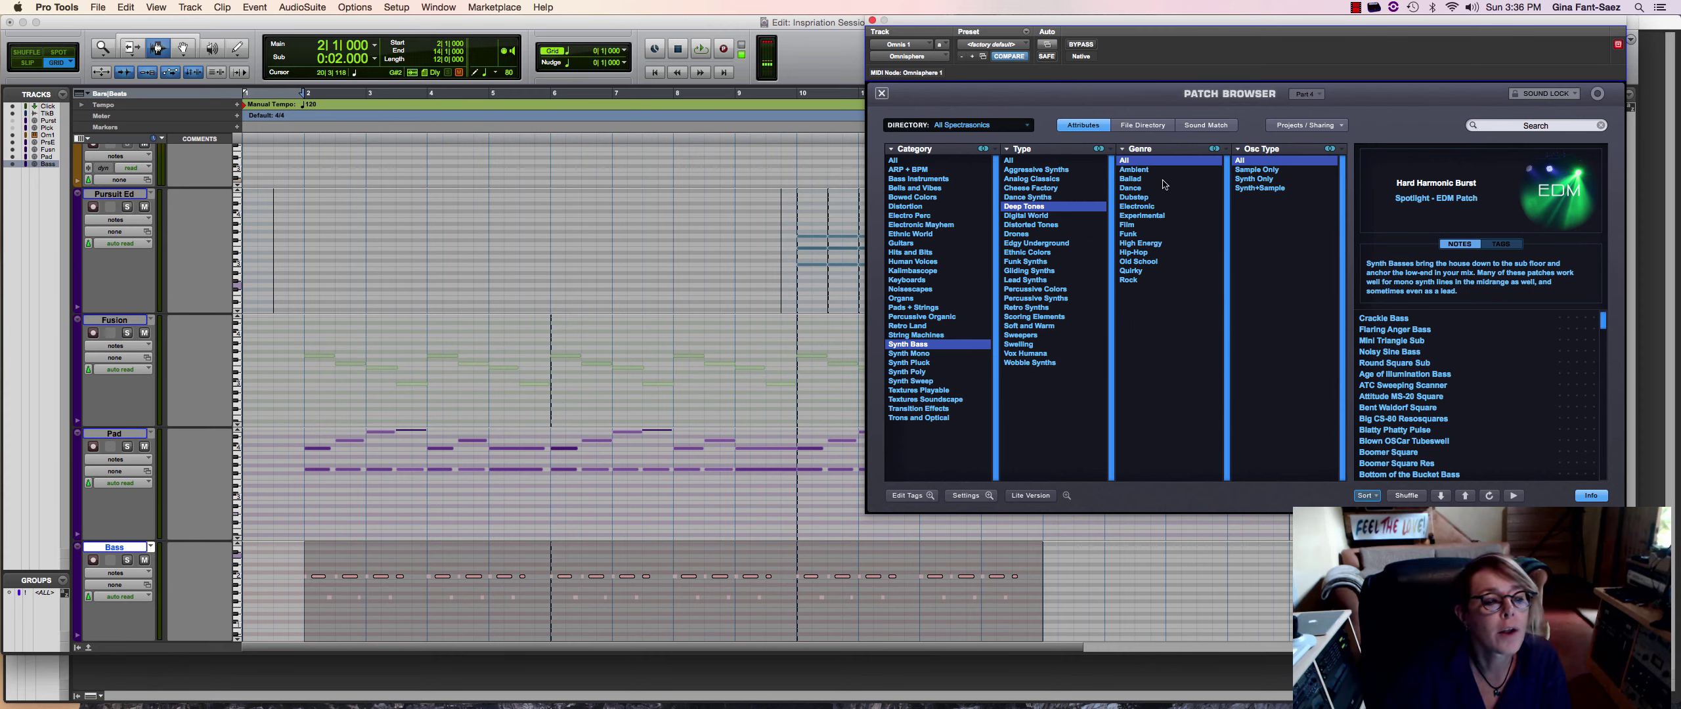
click(1388, 320)
key(space)
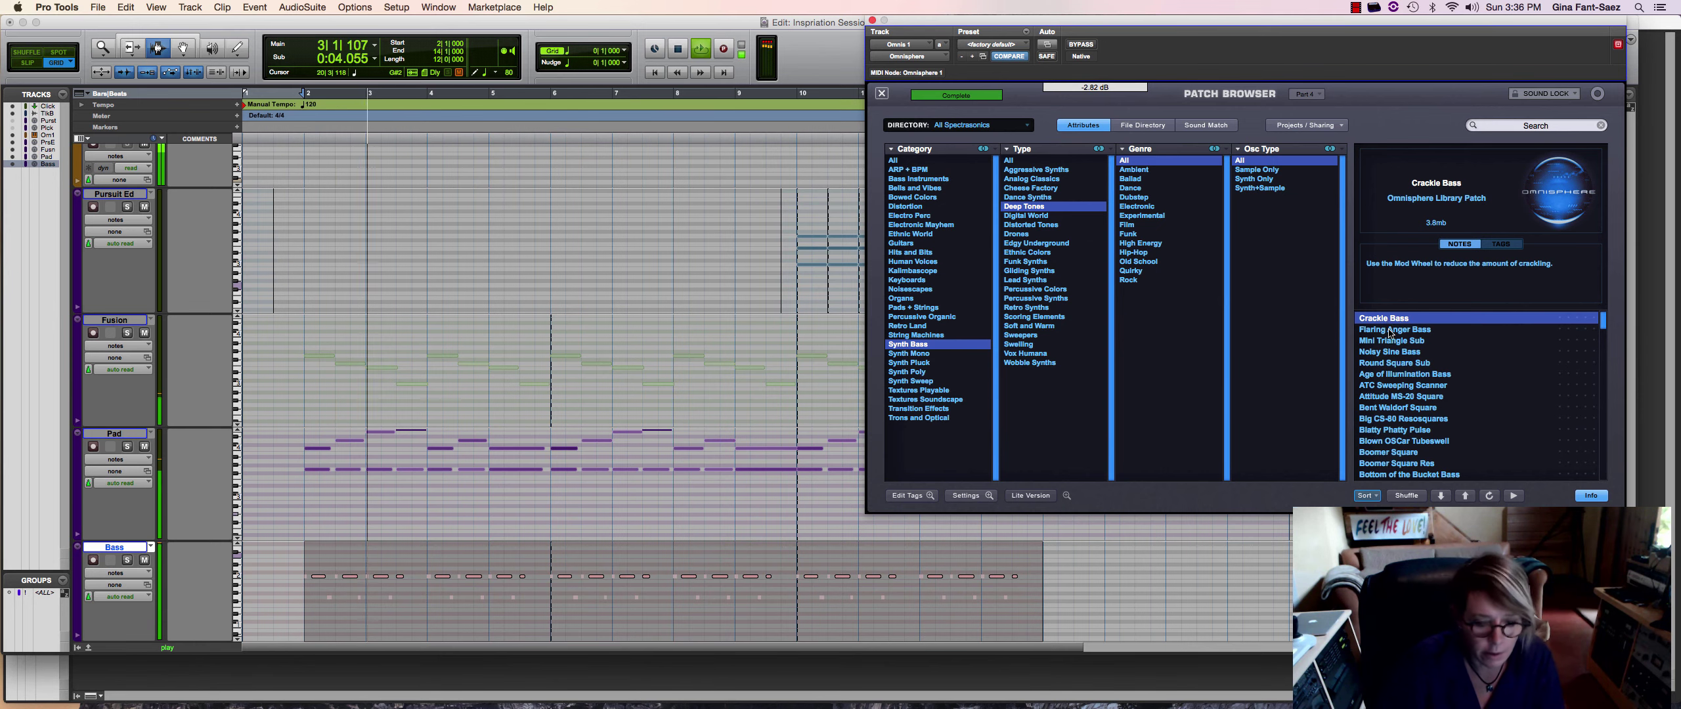
click(1440, 497)
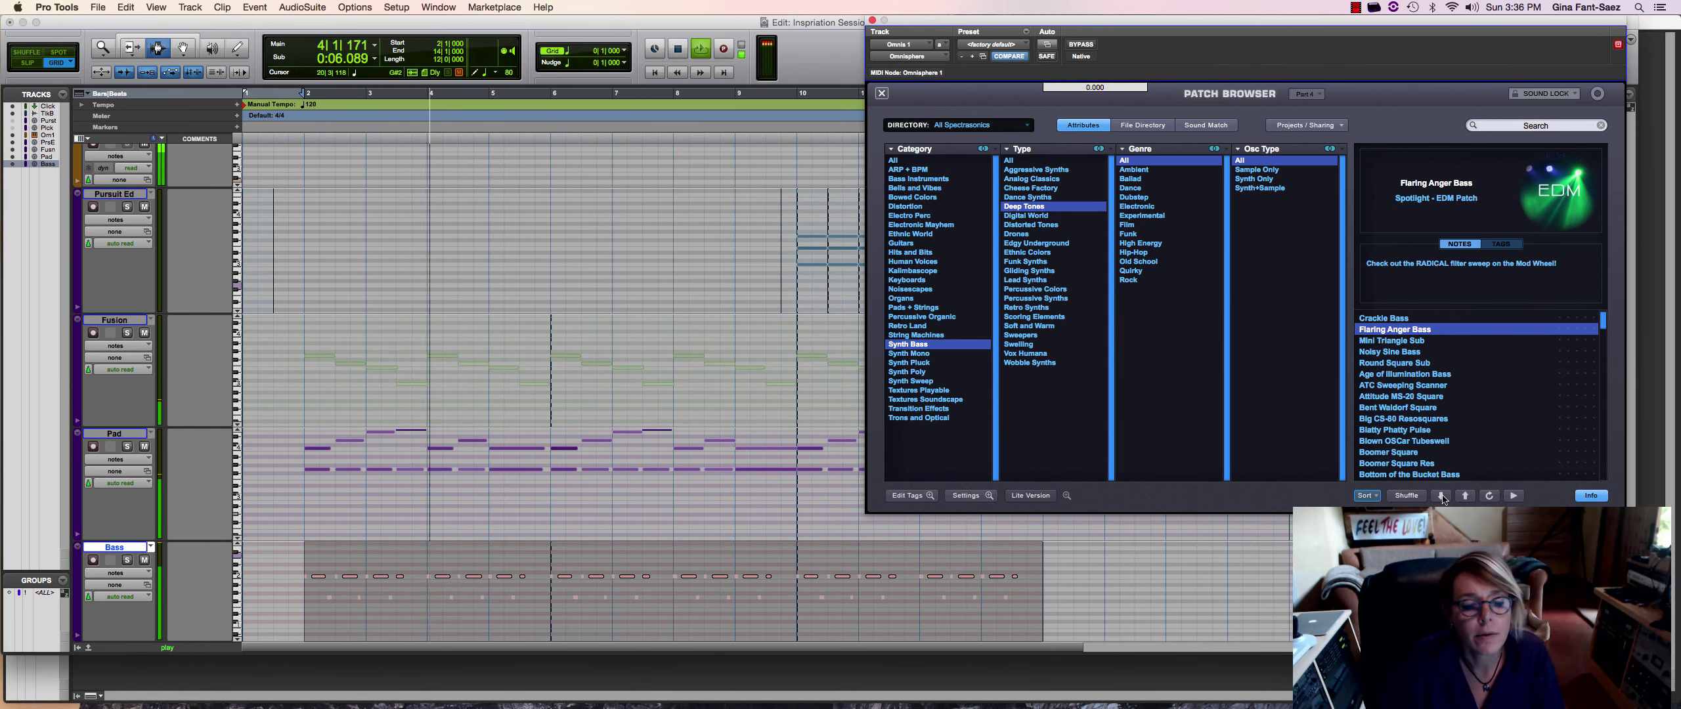
click(1441, 497)
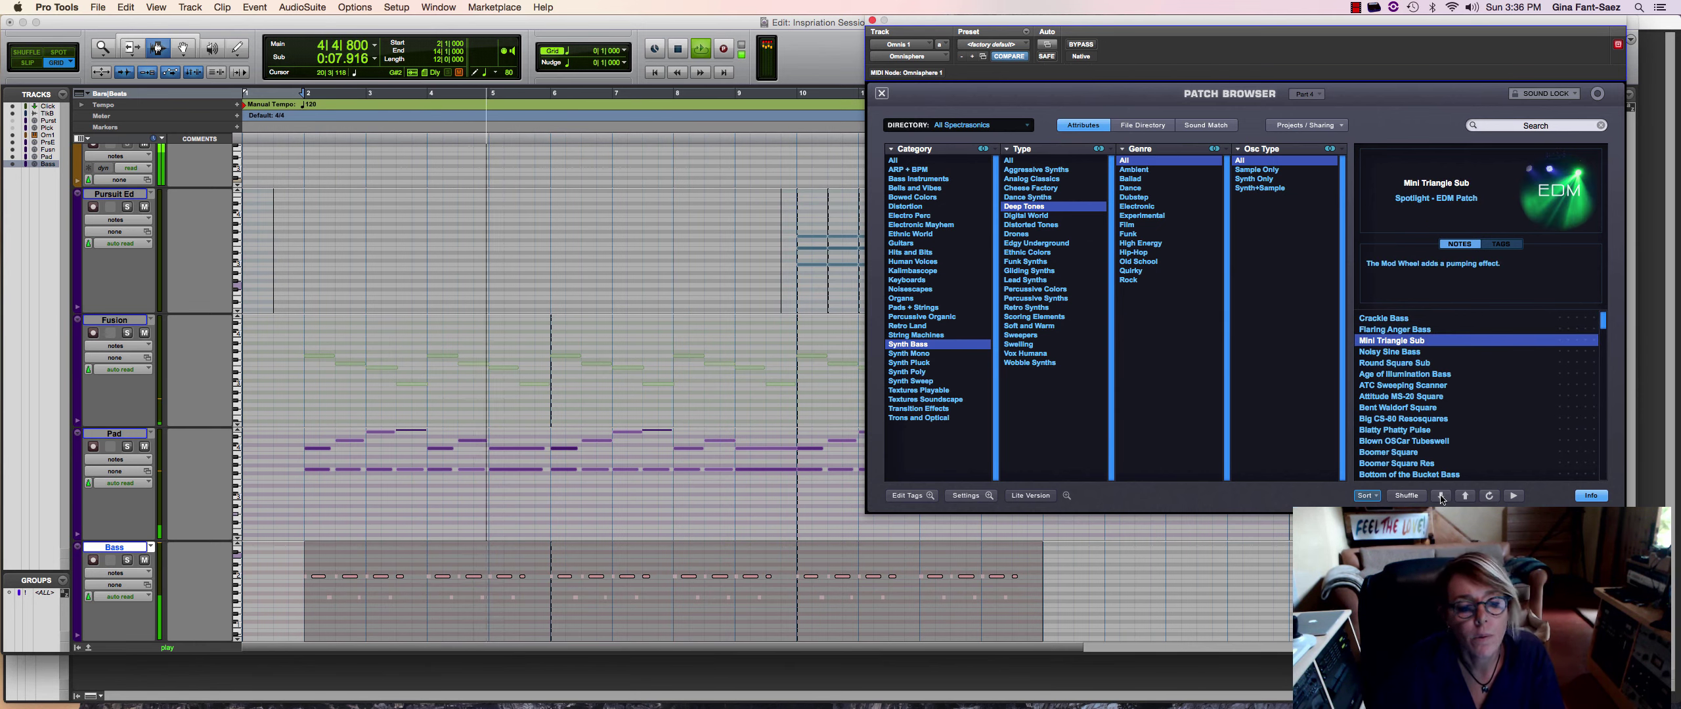
click(1441, 497)
click(1441, 497)
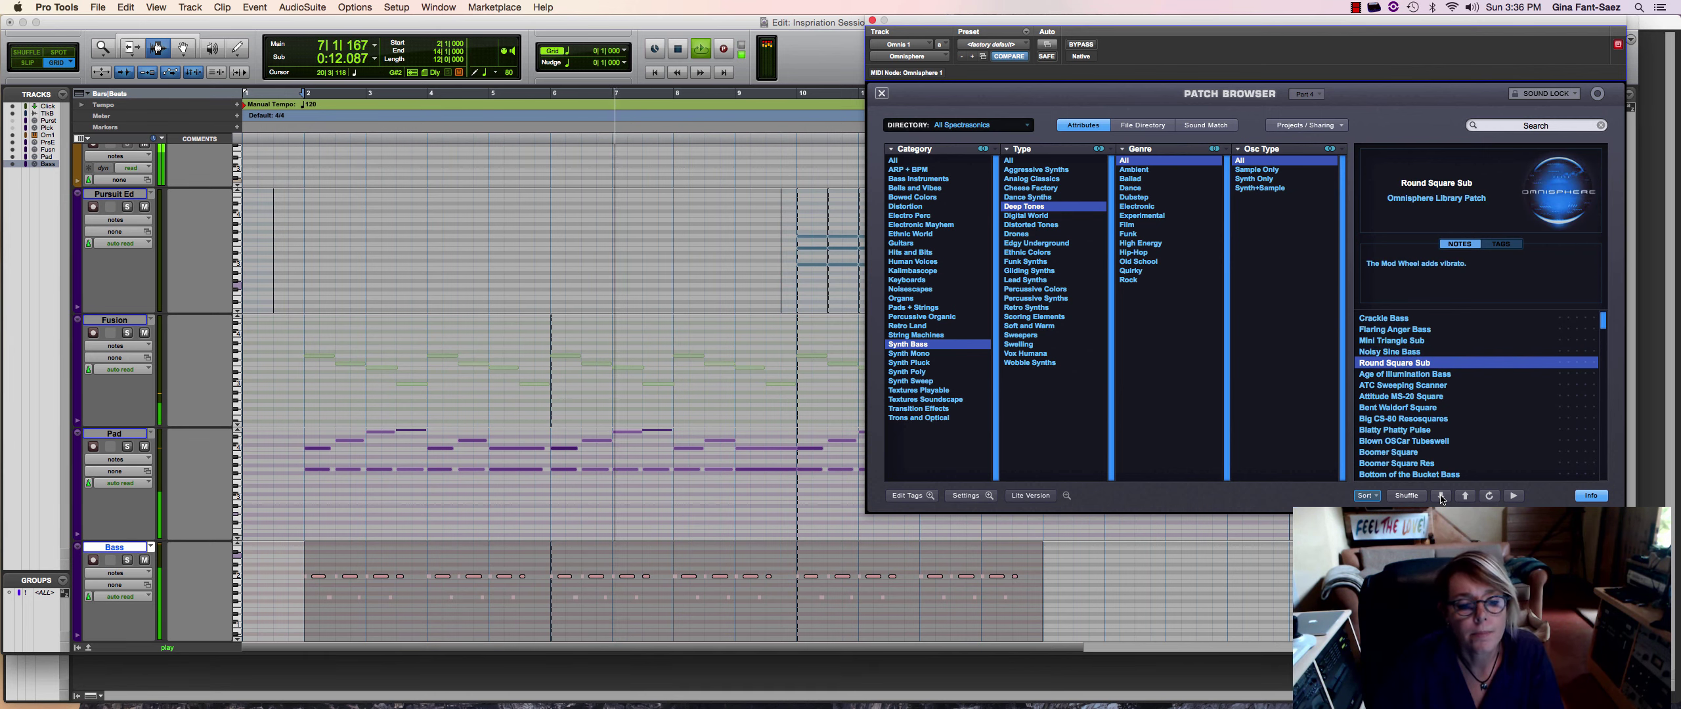
click(1441, 497)
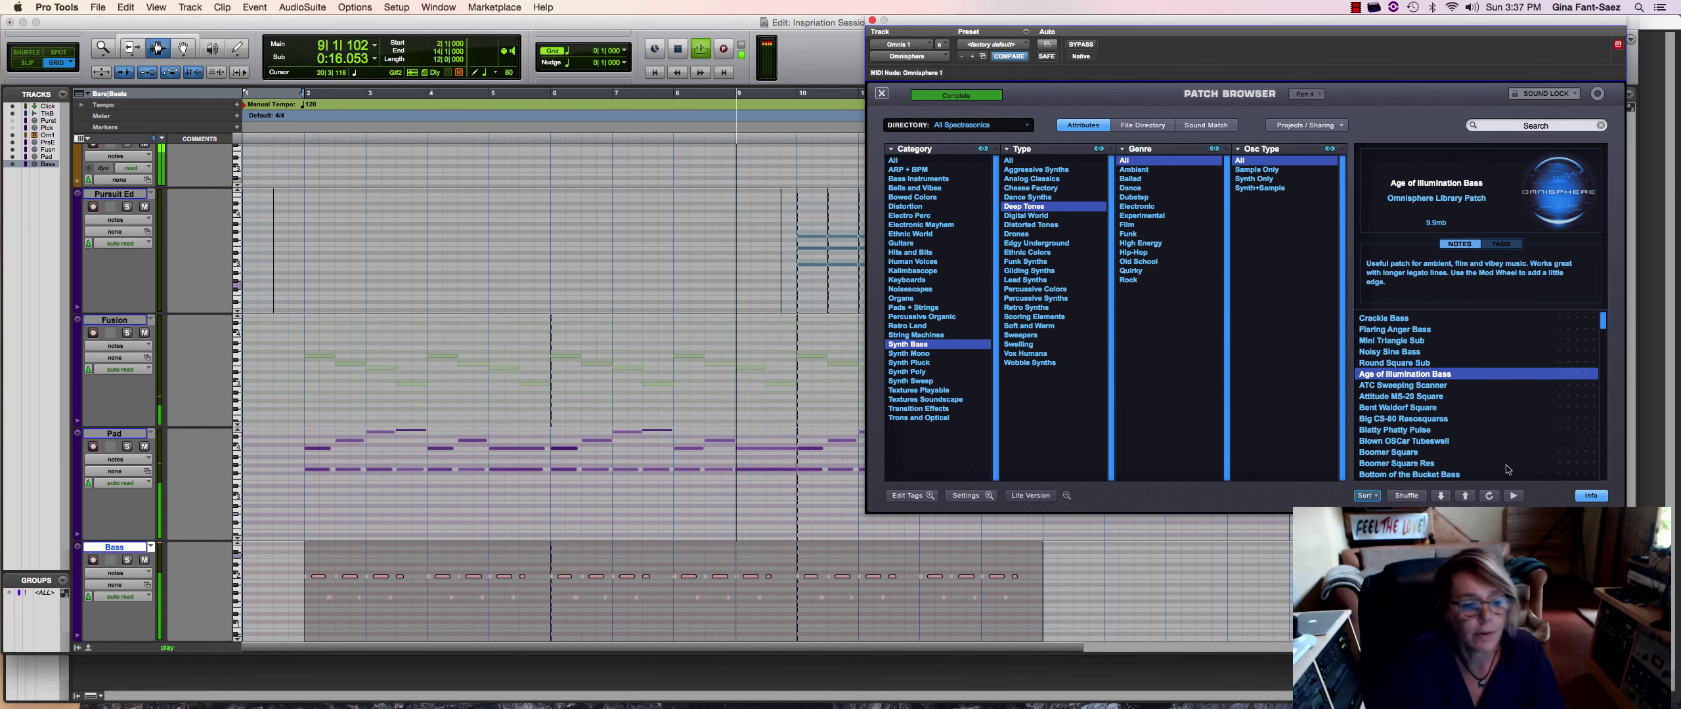
Replay the bass part from 1|4|000 to hear Age of Illumination Bass
click(303, 570)
key(space)
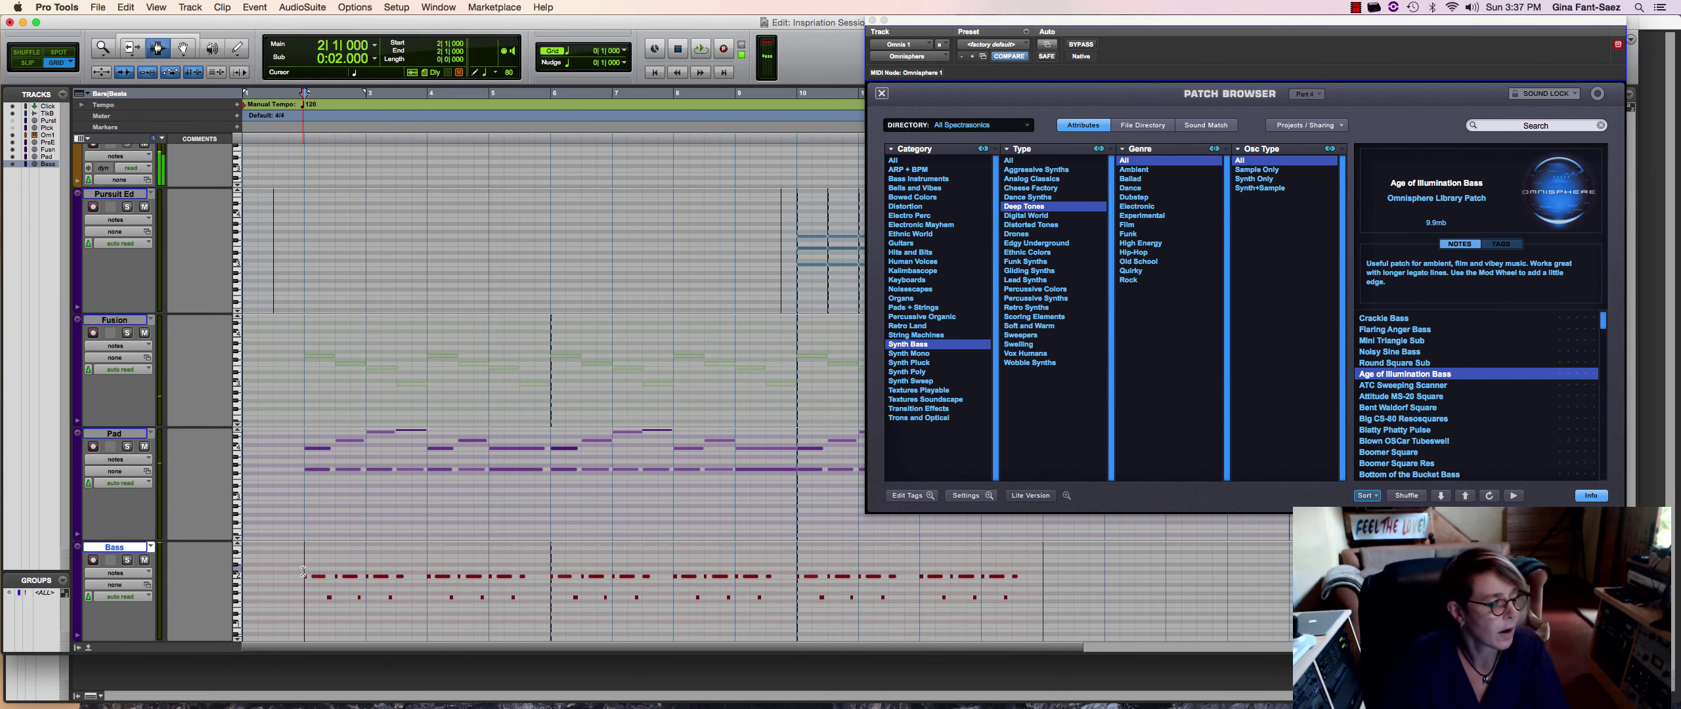
click(288, 563)
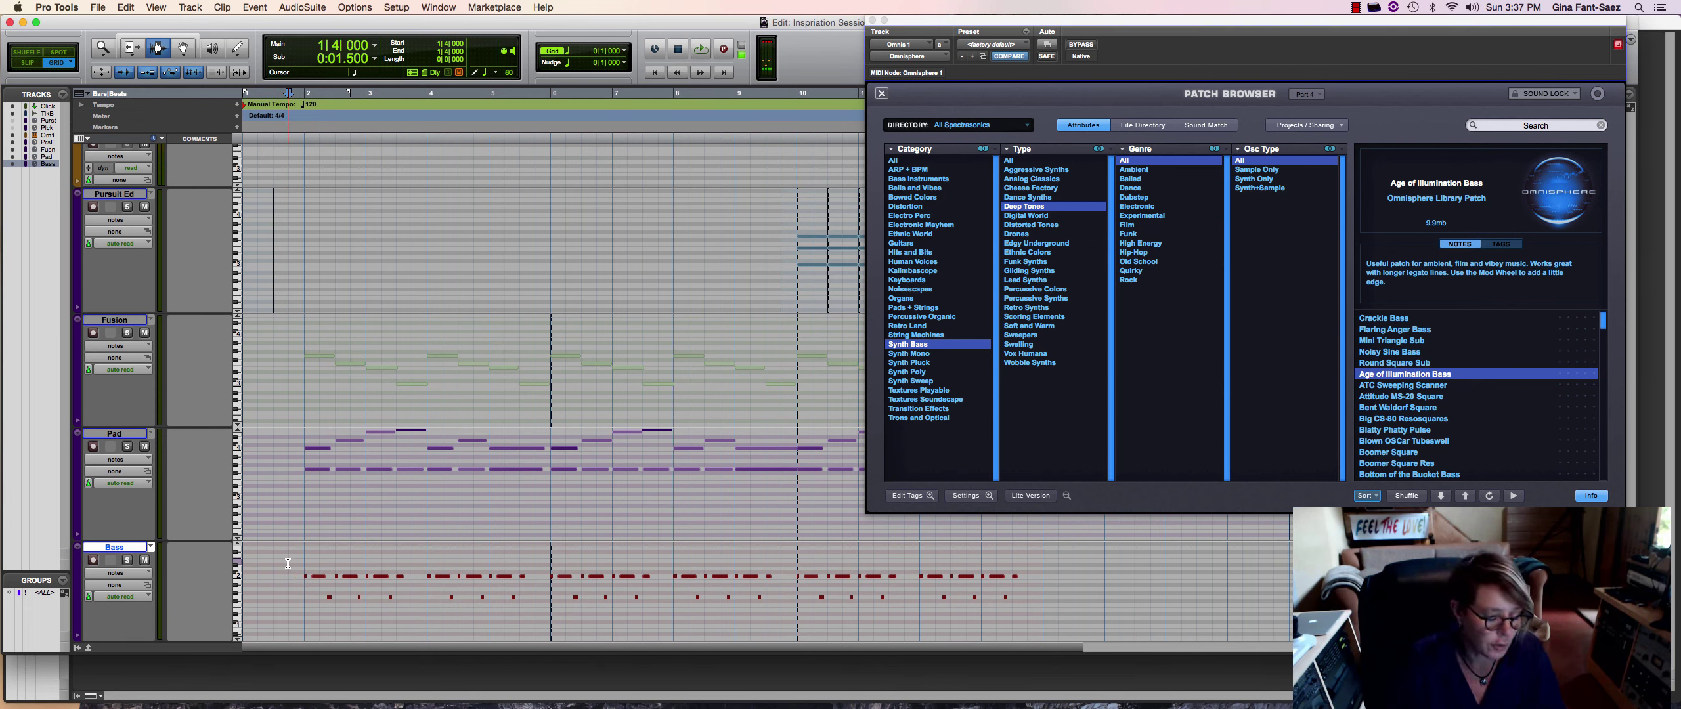
key(space)
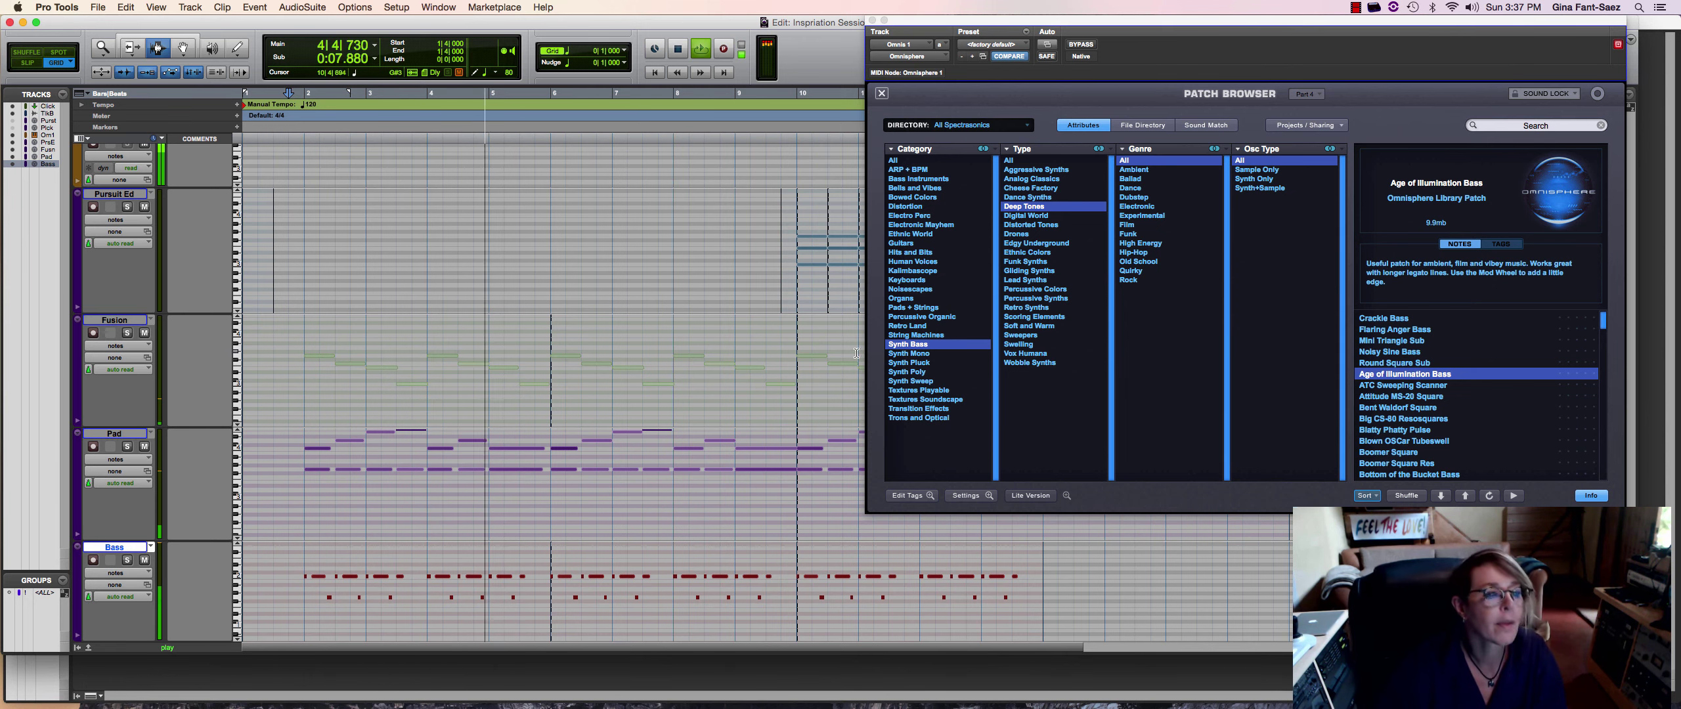
key(space)
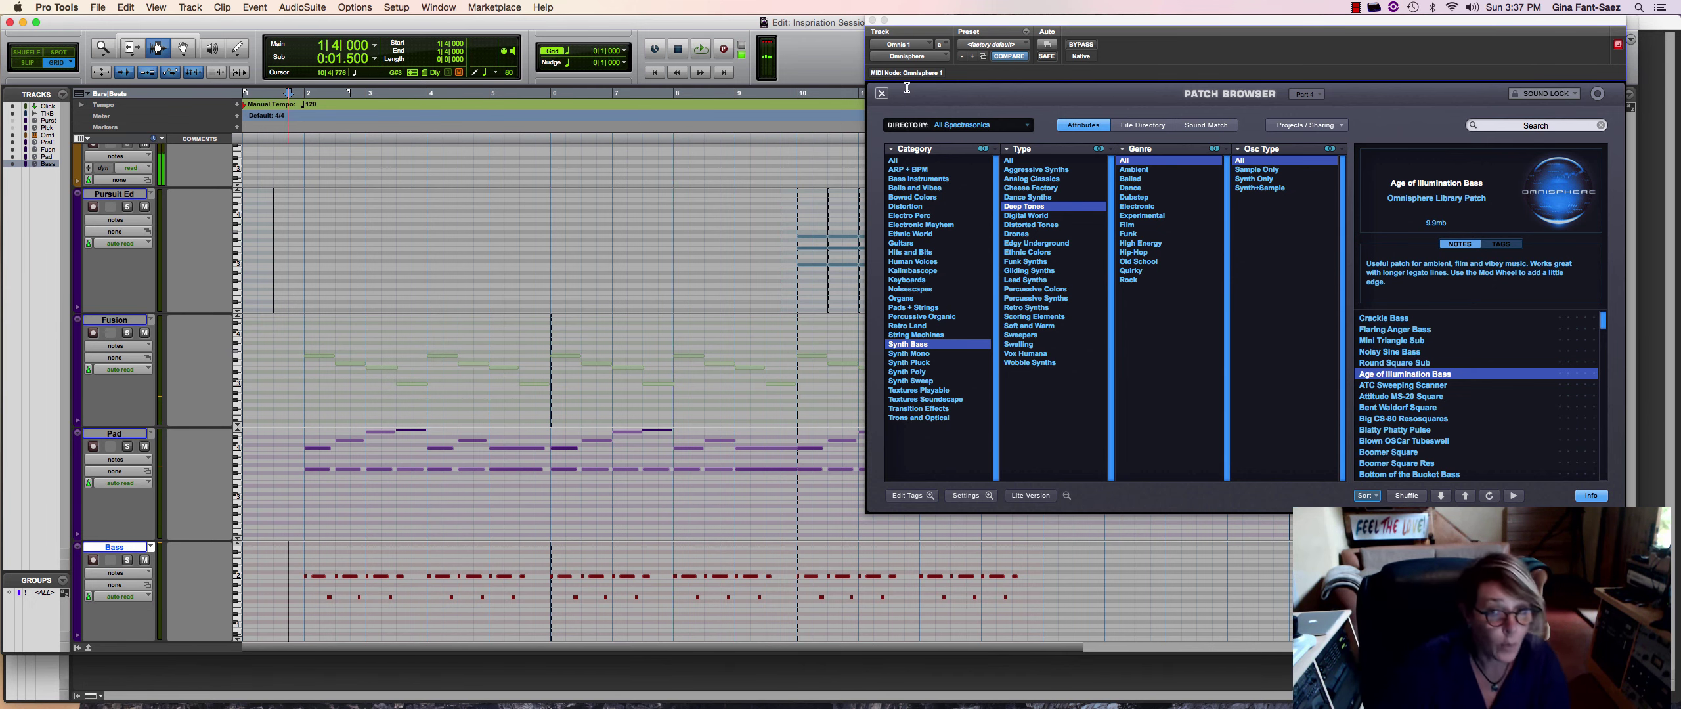
Close the Omnisphere window and save the session
click(873, 21)
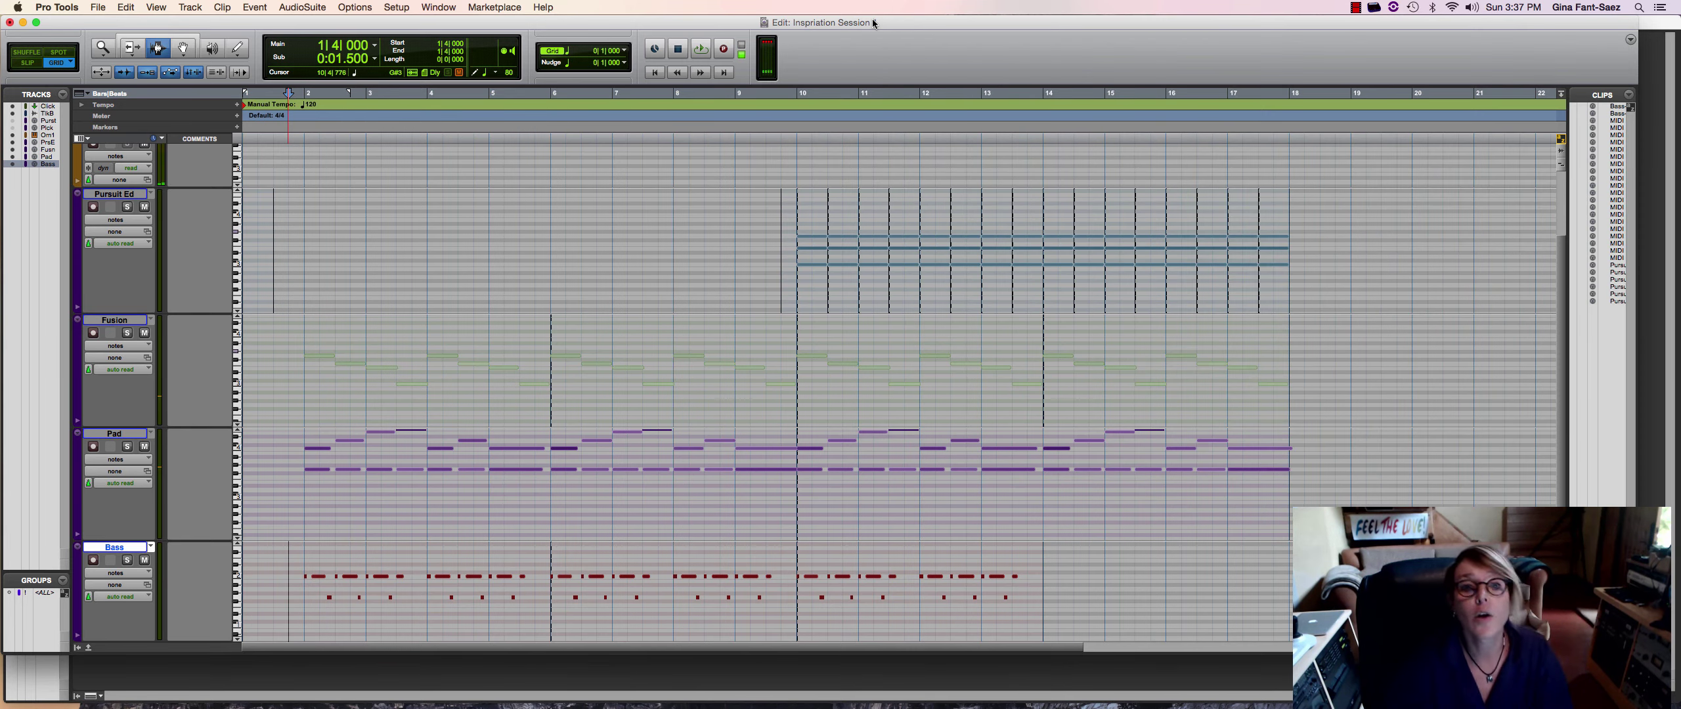
key(super+s)
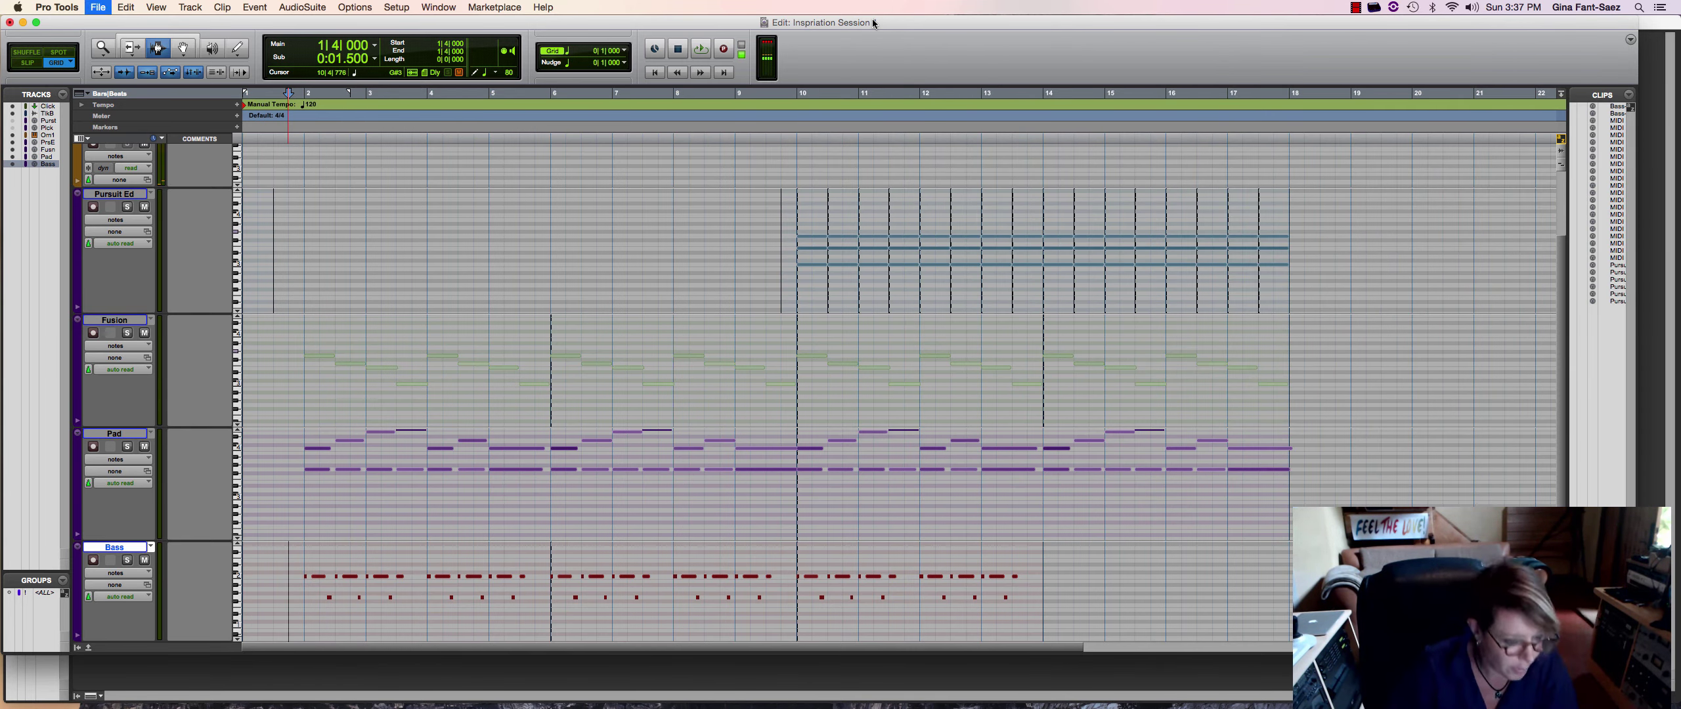